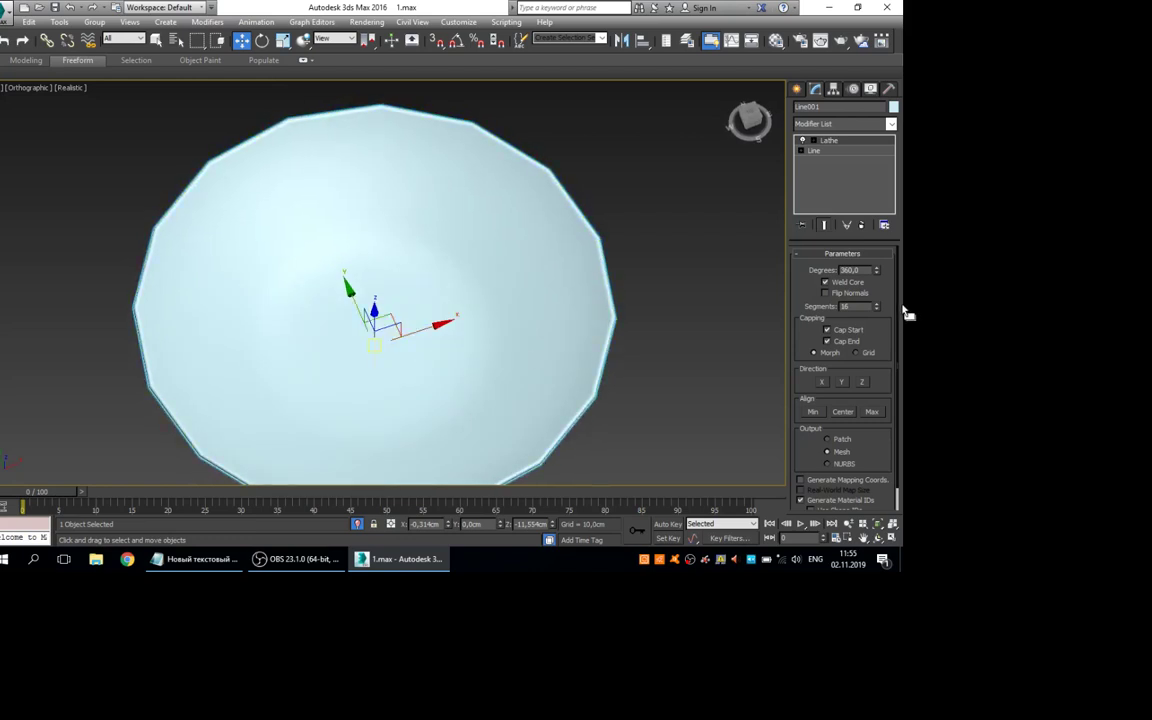
Raise the plate's Lathe segments to 35, and reduce them to 3
{"action": "middle_click_drag", "start_coordinate": [606, 317], "coordinate": [489, 332], "text": "alt"}
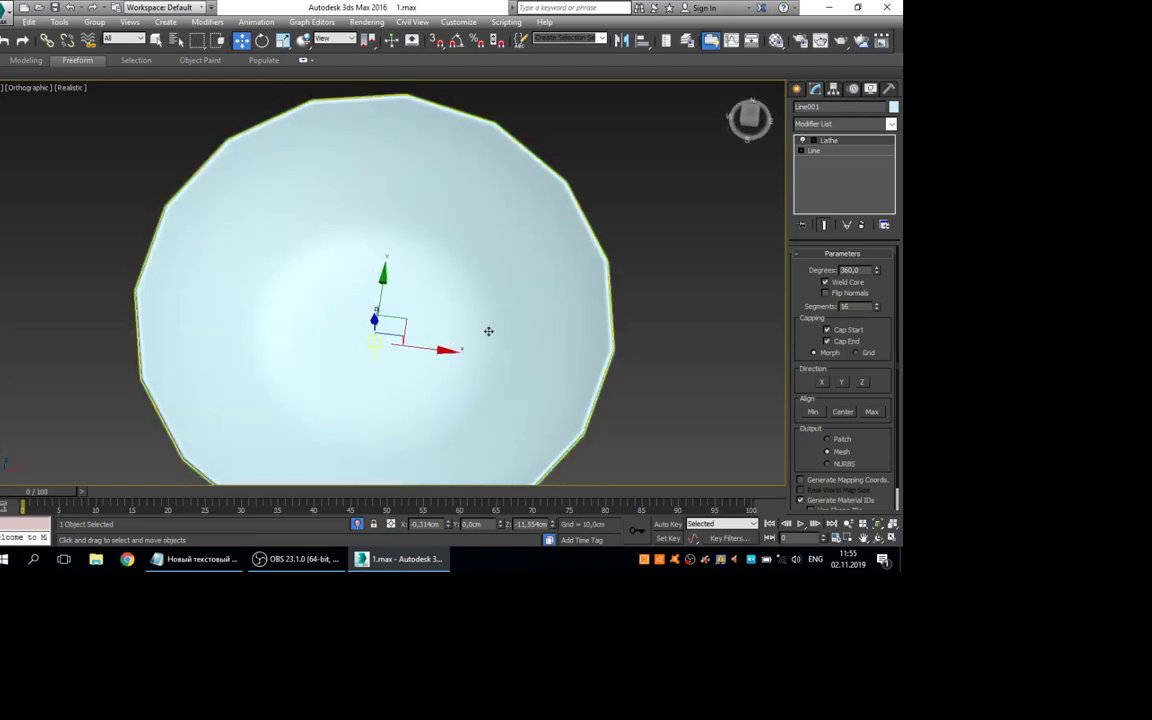
{"action": "left_click", "coordinate": [880, 309]}
{"action": "left_click", "coordinate": [880, 309]}
{"action": "left_click", "coordinate": [880, 309]}
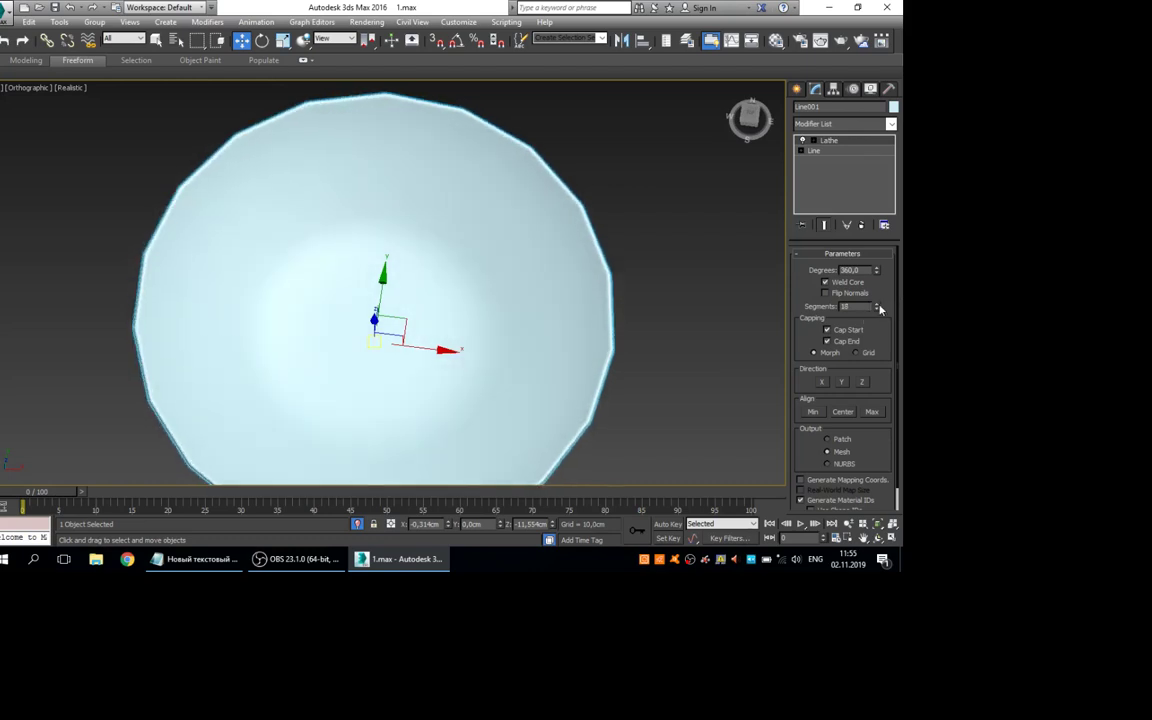
{"action": "left_click", "coordinate": [880, 309]}
{"action": "left_click", "coordinate": [880, 309]}
{"action": "left_click", "coordinate": [880, 309]}
{"action": "left_click", "coordinate": [880, 309]}
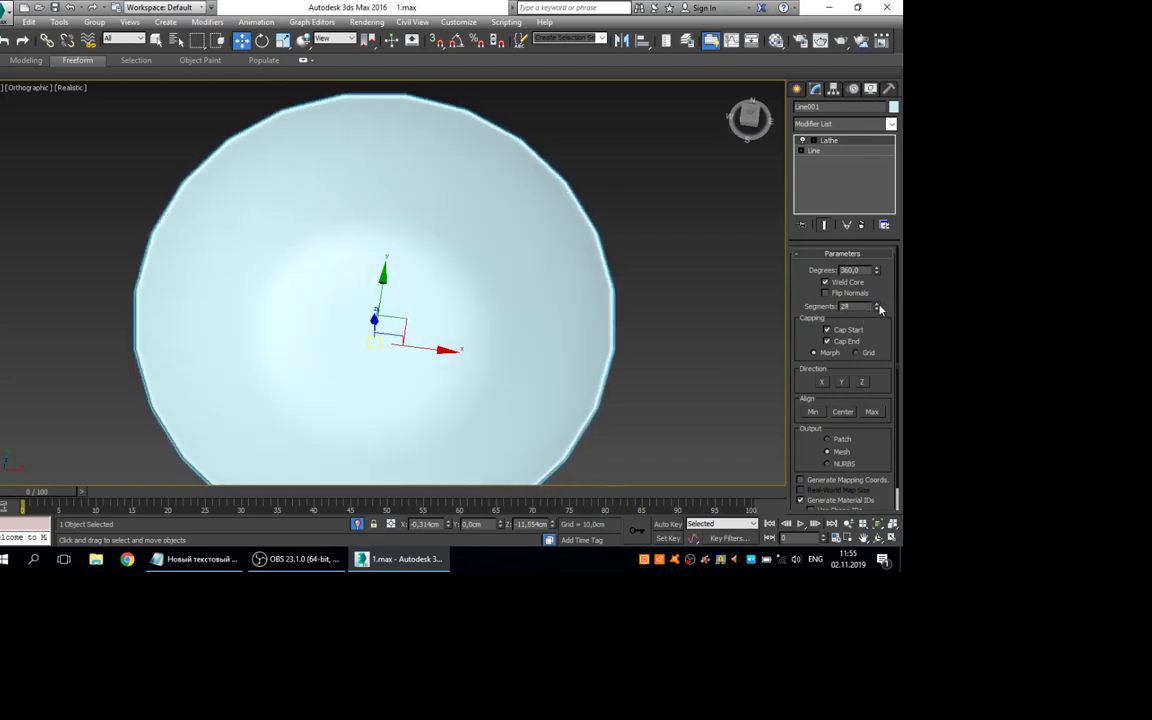
{"action": "left_click", "coordinate": [880, 309]}
{"action": "left_click", "coordinate": [880, 309]}
{"action": "left_click", "coordinate": [880, 309]}
{"action": "left_click", "coordinate": [880, 309]}
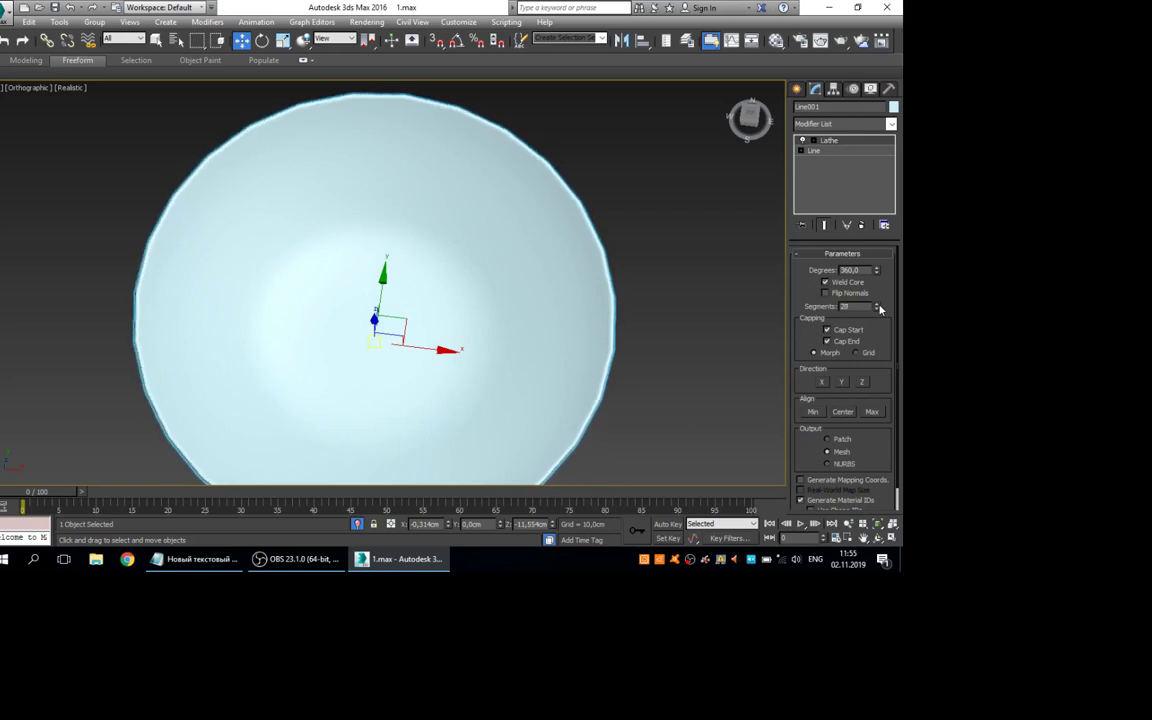
{"action": "left_click", "coordinate": [880, 309]}
{"action": "left_click", "coordinate": [880, 309]}
{"action": "left_click", "coordinate": [880, 309]}
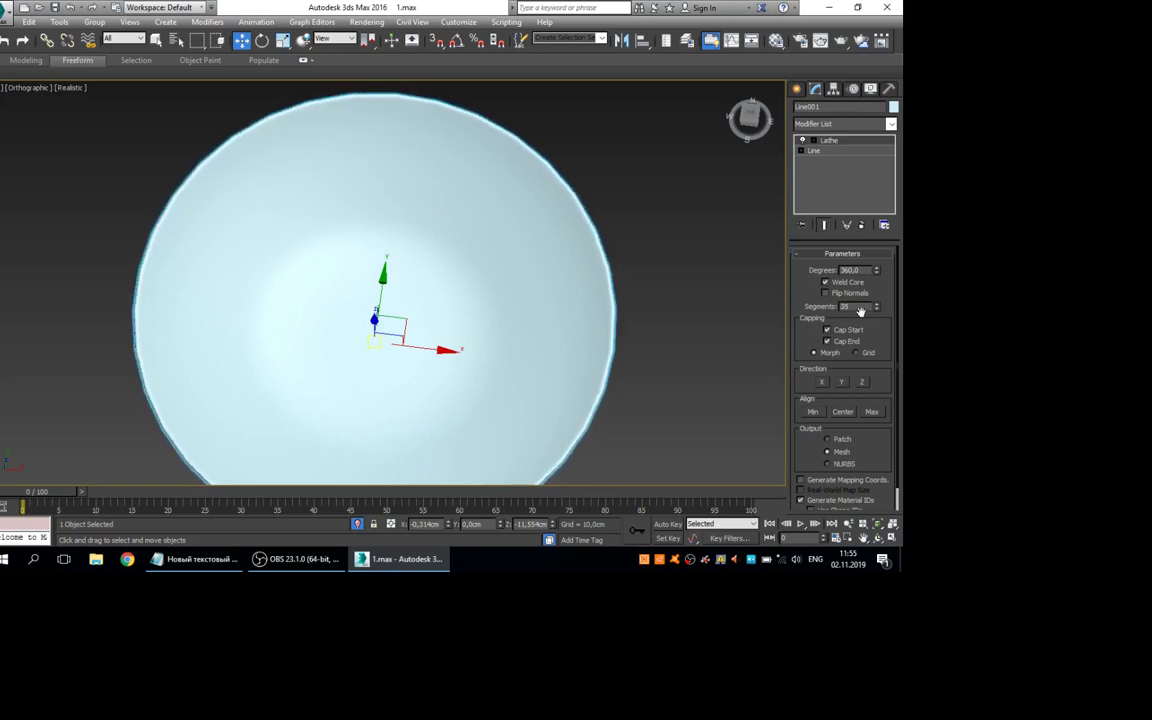
{"action": "middle_click_drag", "start_coordinate": [341, 447], "coordinate": [351, 329], "text": "alt"}
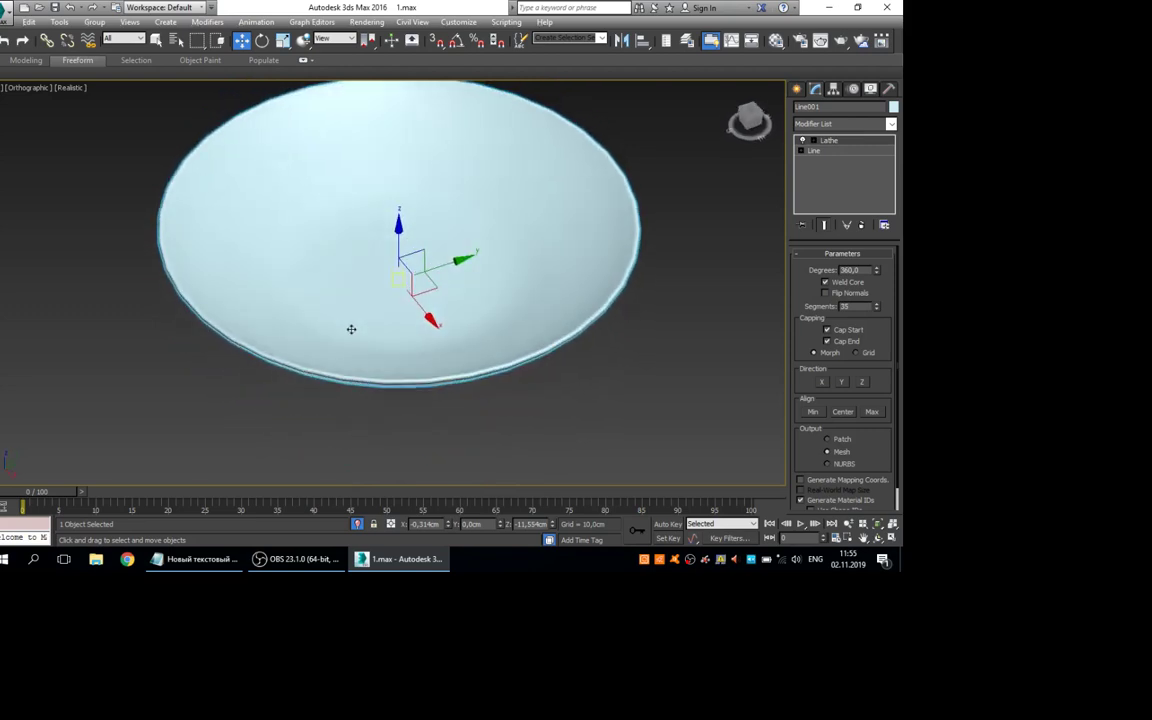
{"action": "left_click_drag", "start_coordinate": [878, 307], "coordinate": [877, 333]}
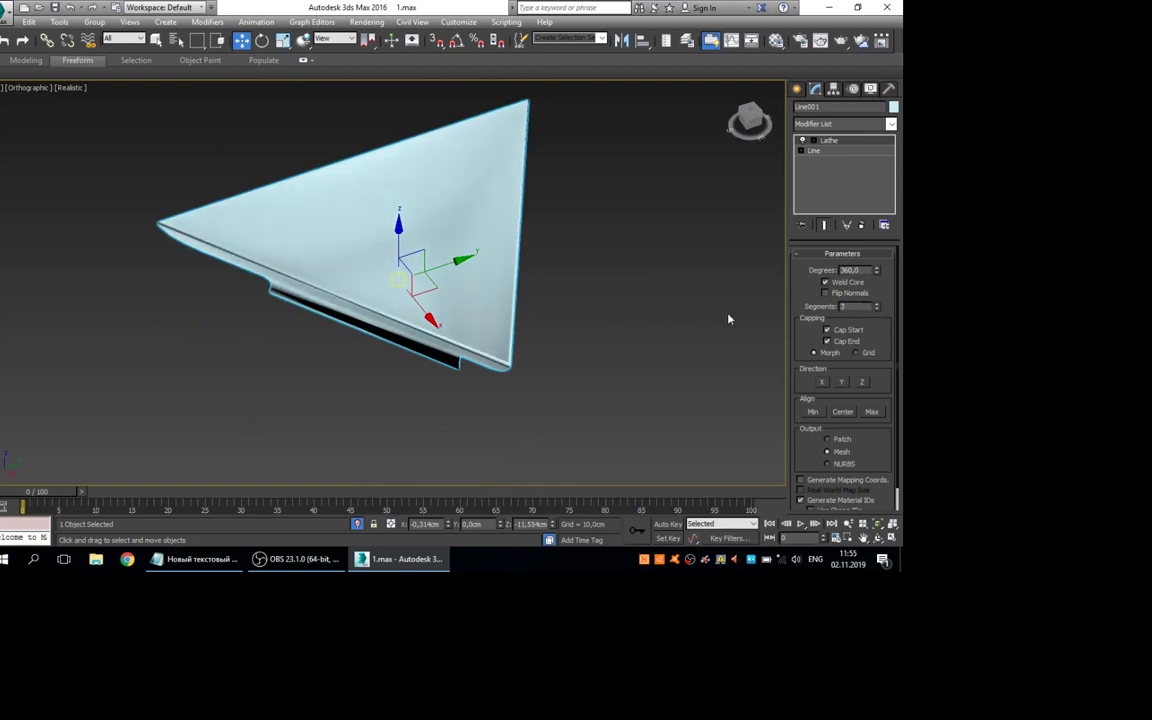
{"action": "left_click", "coordinate": [580, 314]}
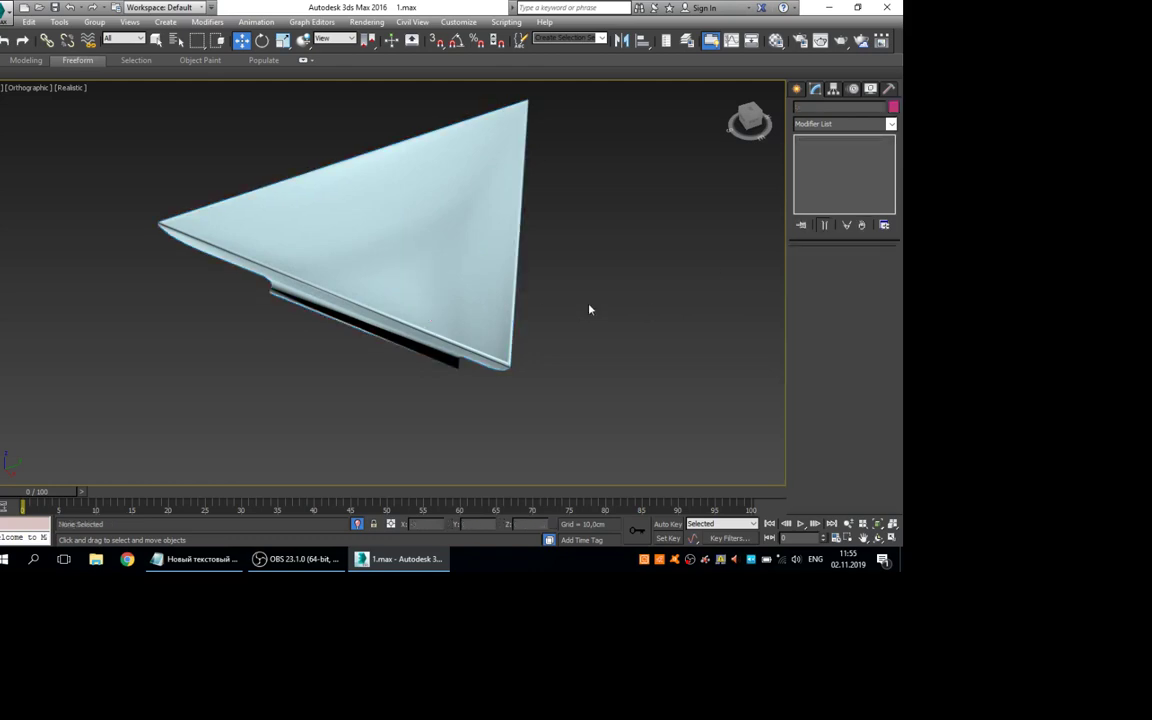
Reselect the plate and set its Lathe segments to 32
{"action": "left_click", "coordinate": [472, 284]}
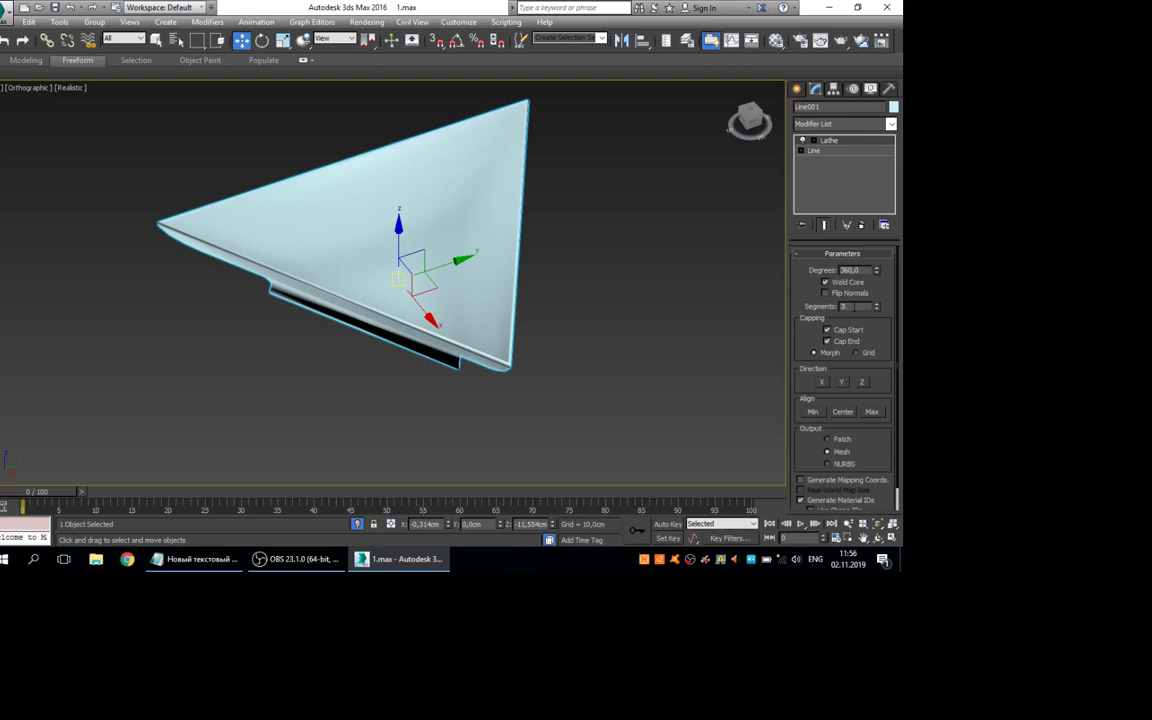
{"action": "key", "text": "Return"}
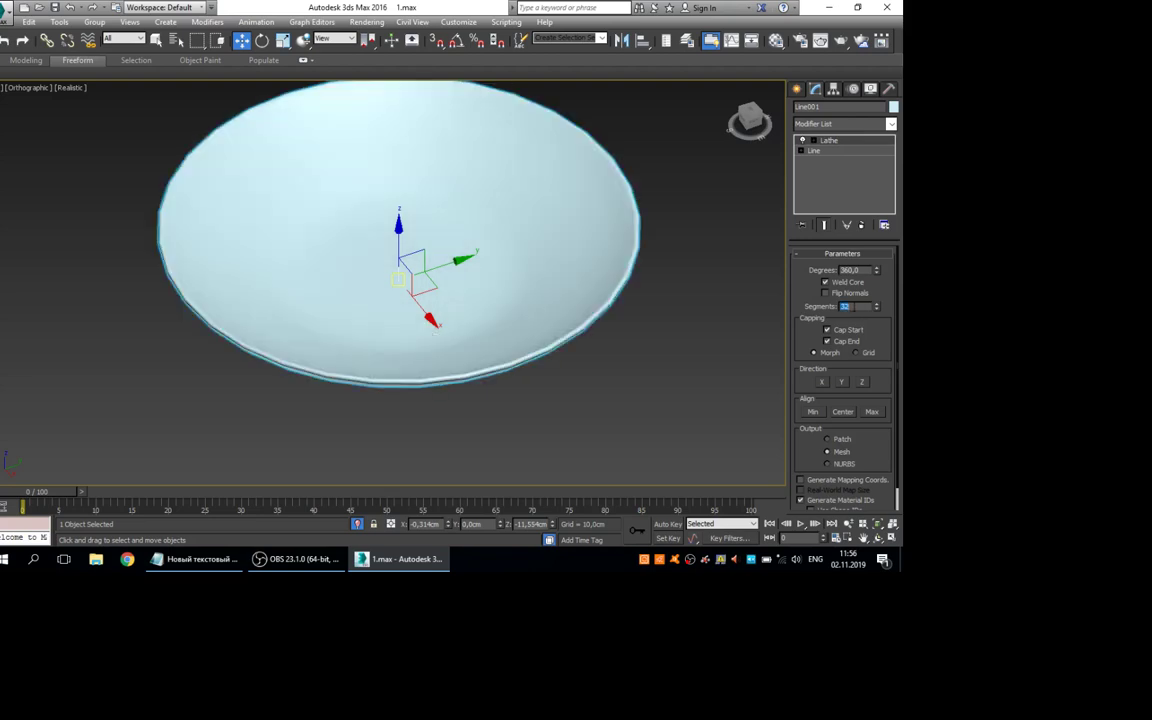
{"action": "middle_click_drag", "start_coordinate": [363, 334], "coordinate": [399, 350], "text": "alt"}
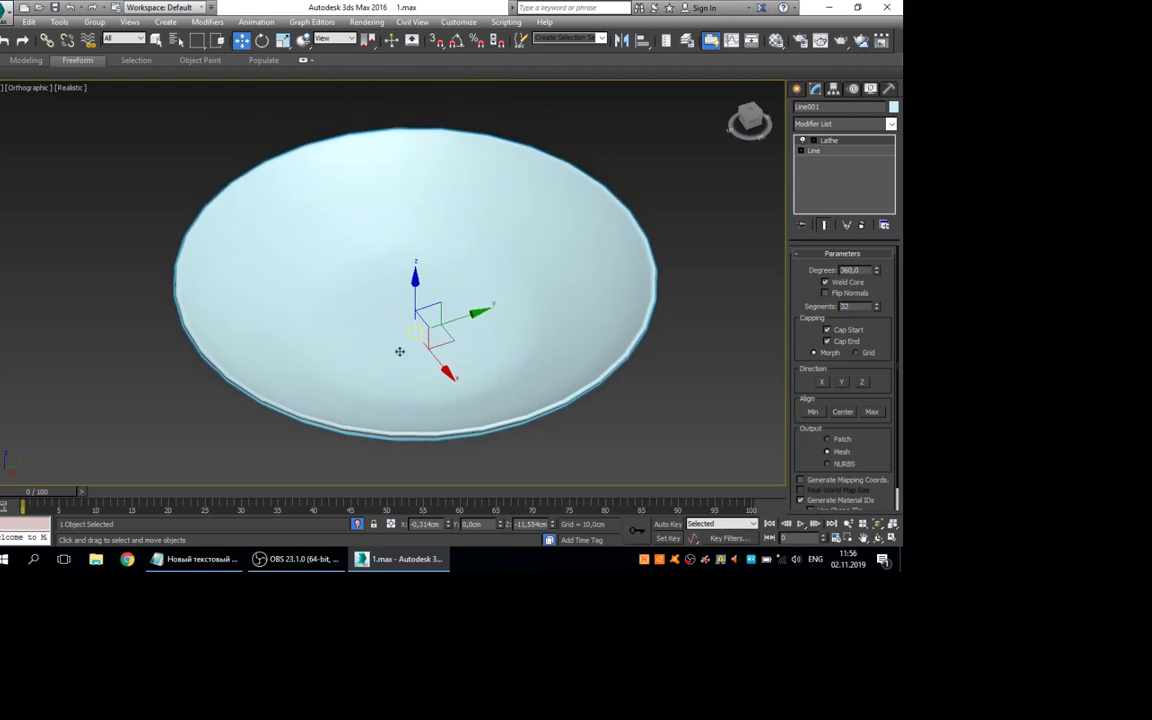
{"action": "middle_click_drag", "start_coordinate": [499, 321], "coordinate": [499, 368], "text": "alt"}
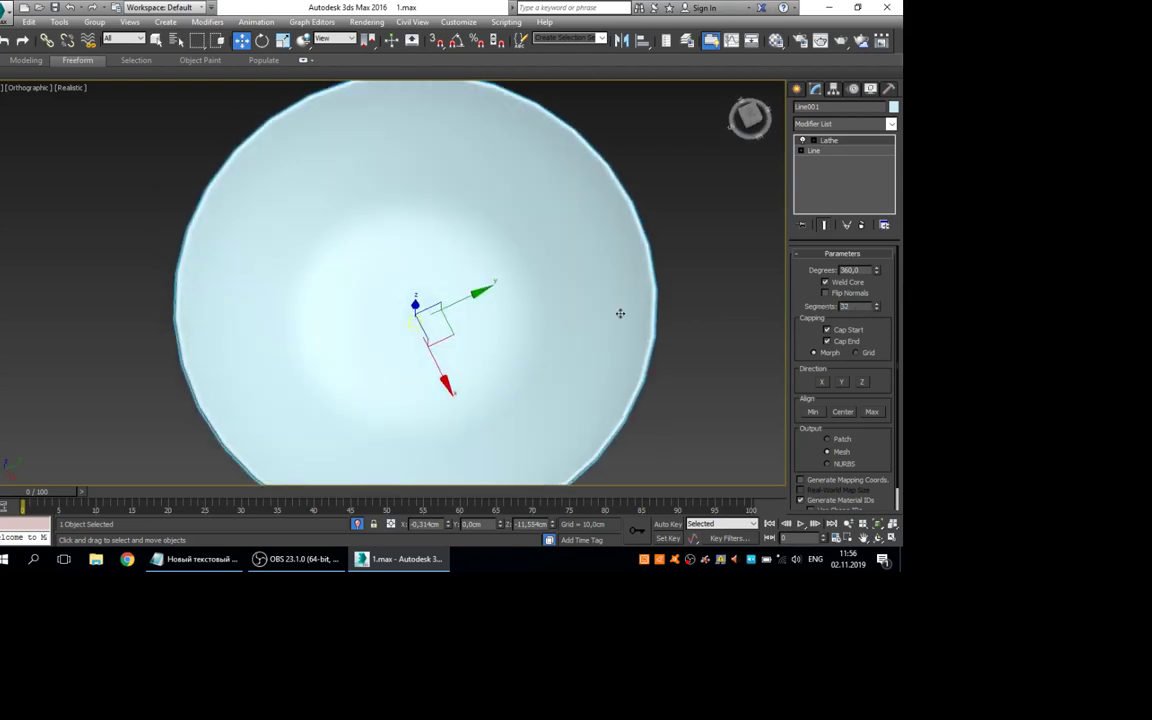
{"action": "middle_click_drag", "start_coordinate": [620, 282], "coordinate": [398, 365], "text": "alt"}
{"action": "scroll", "coordinate": [767, 292], "scroll_direction": "down", "scroll_amount": 3}
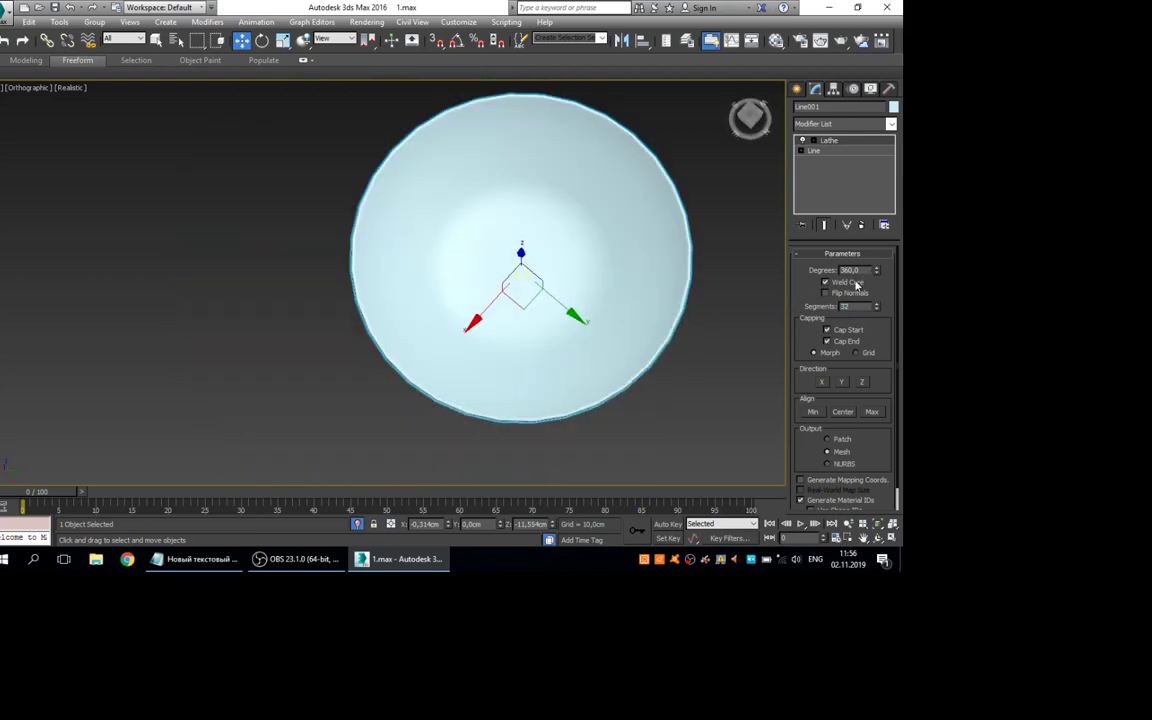
Switch the Lathe's Weld Core off and back on, and enable Flip Normals for the plate
{"action": "left_click", "coordinate": [855, 282]}
{"action": "scroll", "coordinate": [543, 264], "scroll_direction": "up", "scroll_amount": 5}
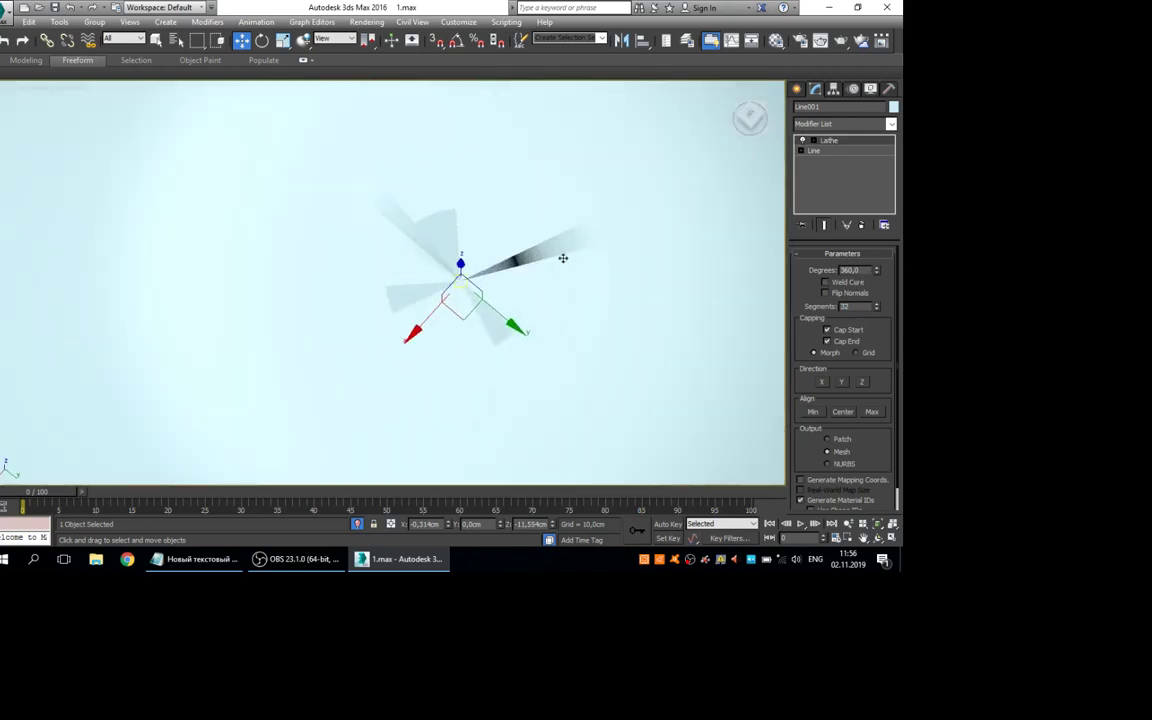
{"action": "scroll", "coordinate": [563, 258], "scroll_direction": "down", "scroll_amount": 2}
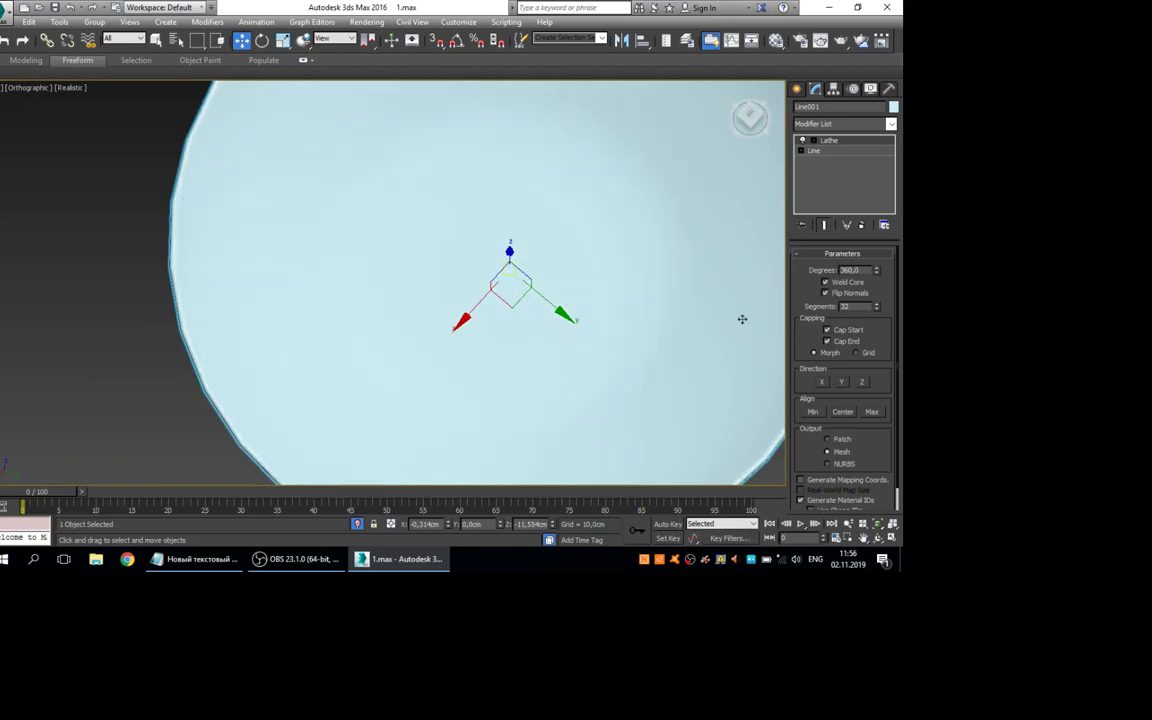
{"action": "middle_click_drag", "start_coordinate": [740, 319], "coordinate": [570, 190], "text": "alt"}
{"action": "scroll", "coordinate": [552, 282], "scroll_direction": "down", "scroll_amount": 5}
{"action": "scroll", "coordinate": [572, 220], "scroll_direction": "up", "scroll_amount": 3}
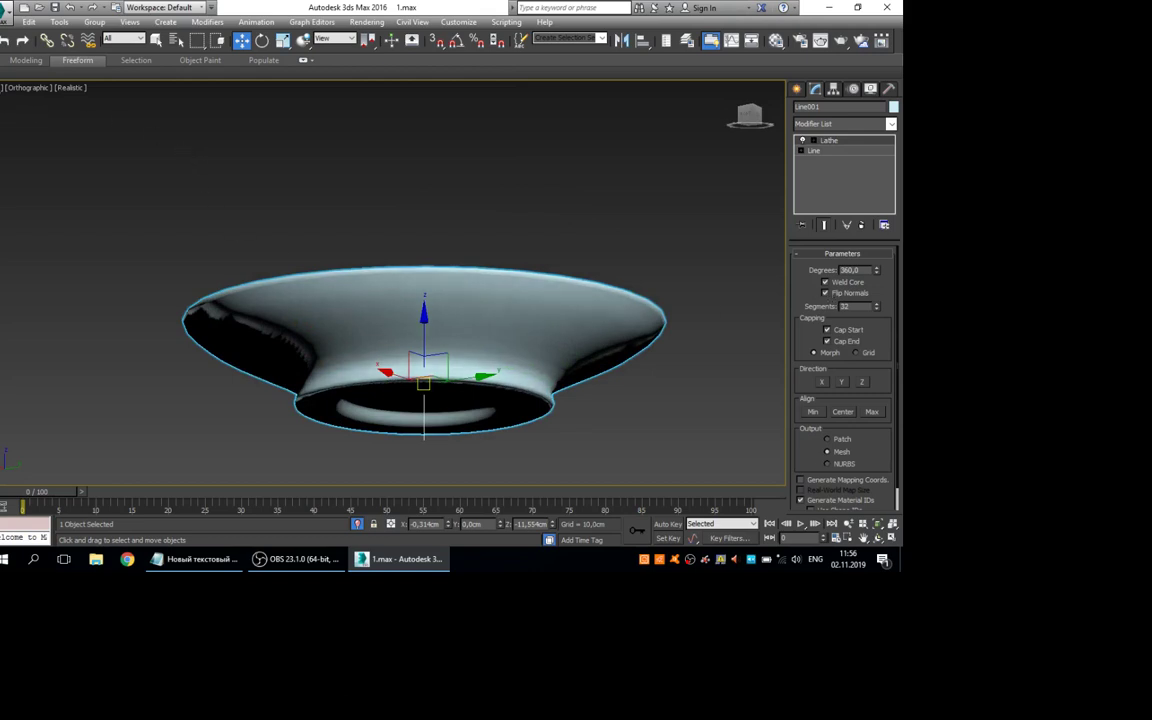
Turn on Backface Cull in the plate's object properties
{"action": "left_click", "coordinate": [3, 87]}
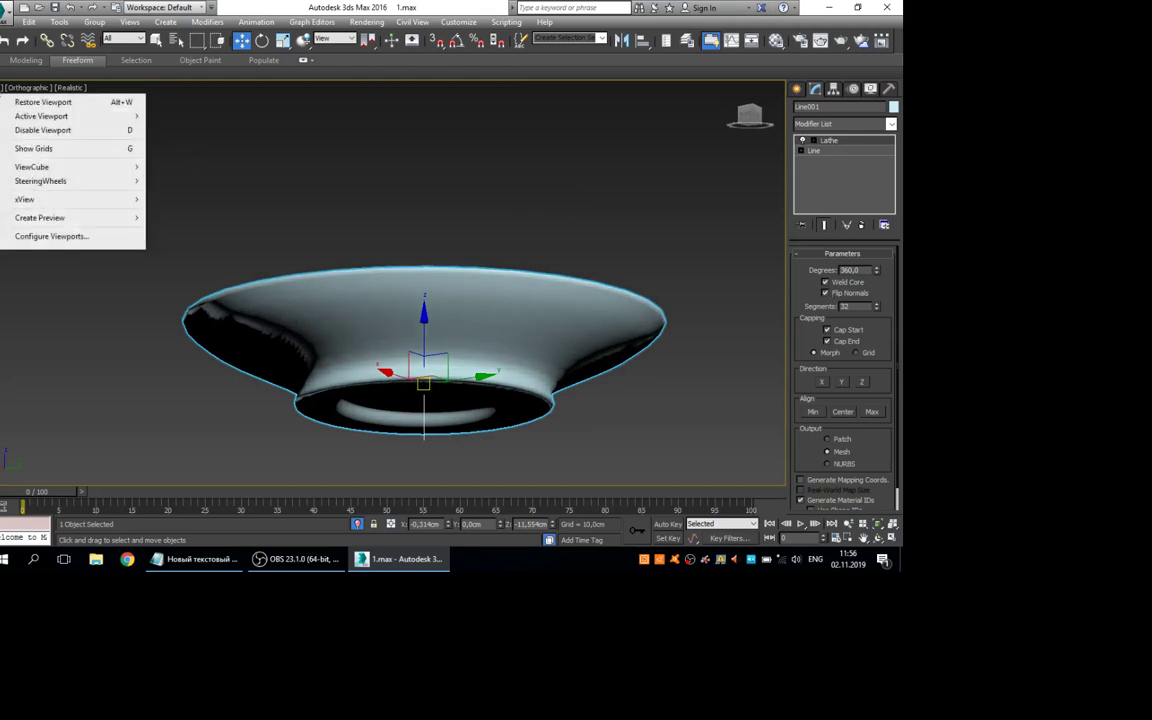
{"action": "right_click", "coordinate": [415, 302]}
{"action": "left_click", "coordinate": [480, 352]}
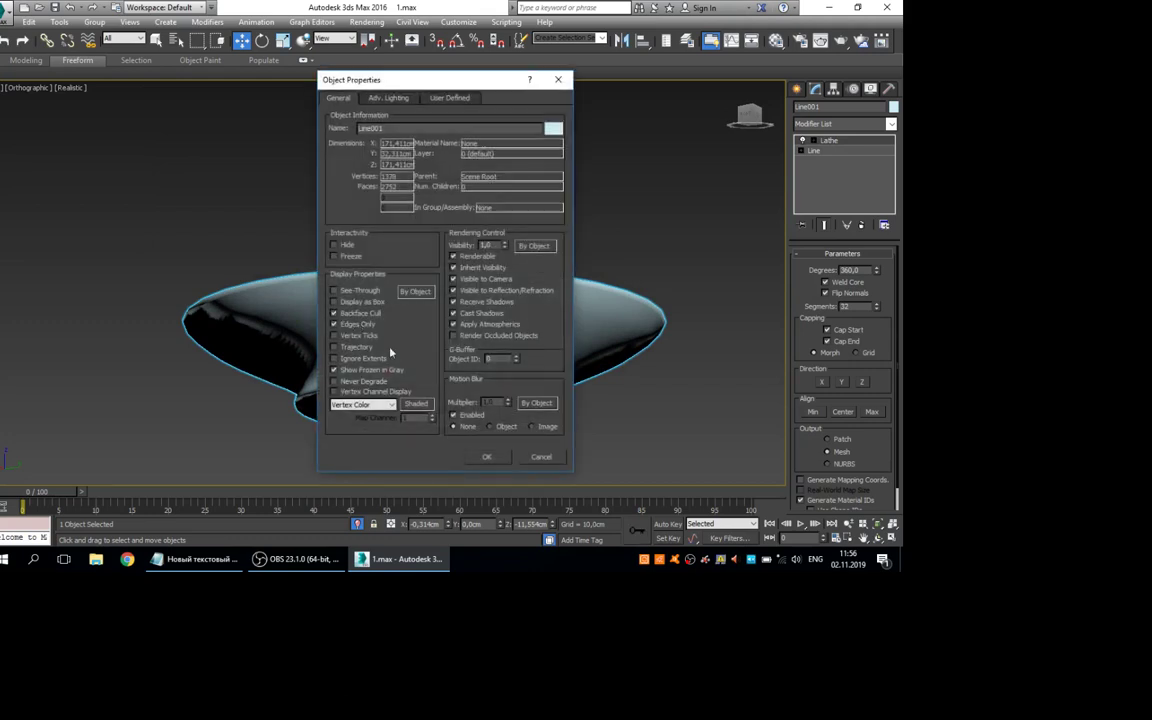
{"action": "left_click", "coordinate": [488, 459]}
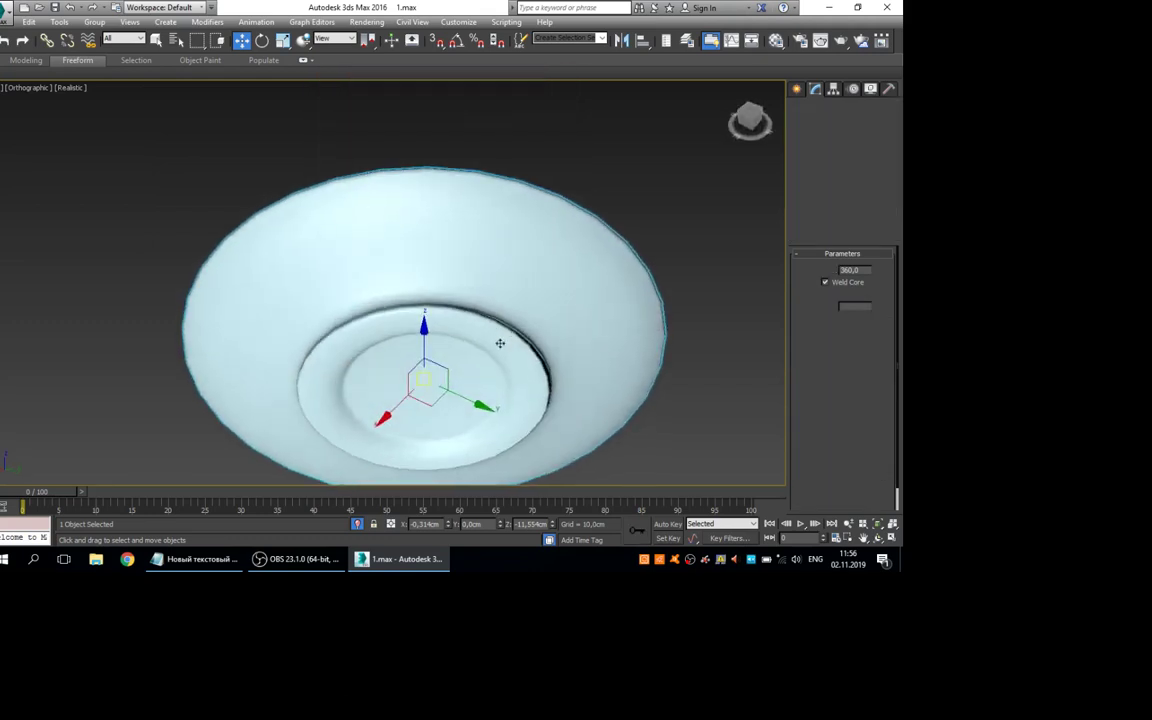
{"action": "scroll", "coordinate": [516, 302], "scroll_direction": "up", "scroll_amount": 3}
{"action": "middle_click_drag", "start_coordinate": [530, 301], "coordinate": [466, 251]}
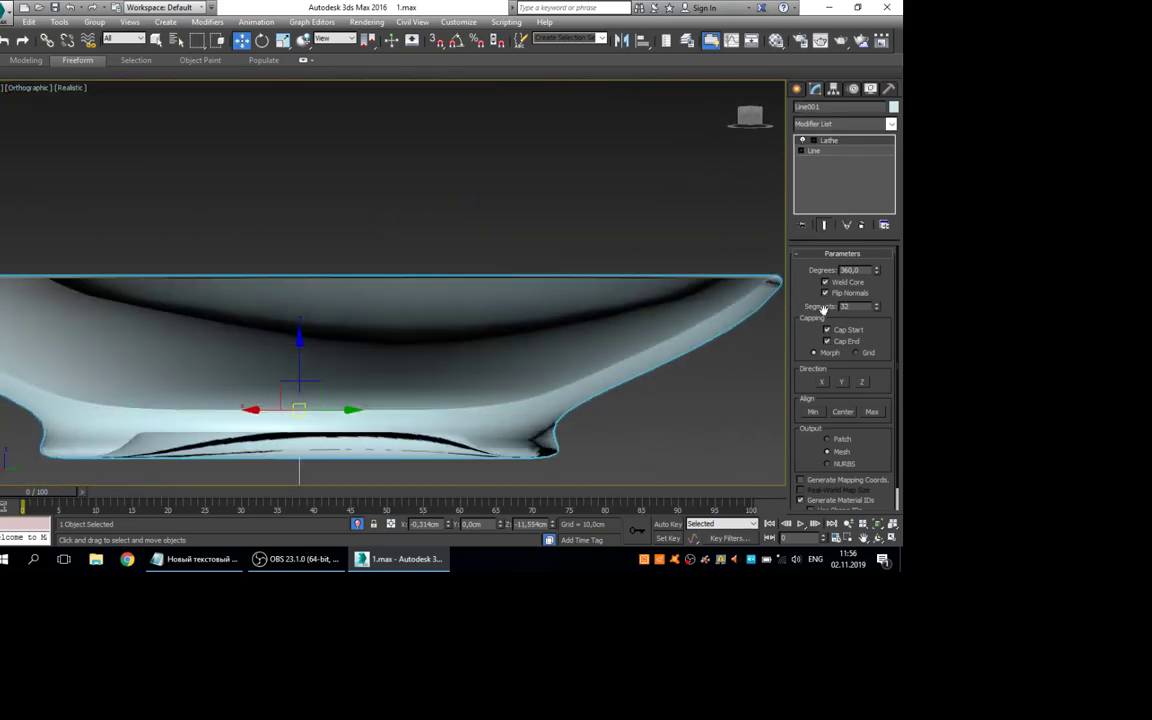
Toggle Flip Normals on the Lathe to compare both states of the plate, and leave it off
{"action": "left_click", "coordinate": [825, 294]}
{"action": "left_click", "coordinate": [825, 294]}
{"action": "middle_click_drag", "start_coordinate": [570, 300], "coordinate": [520, 252], "text": "alt"}
{"action": "left_click", "coordinate": [841, 294]}
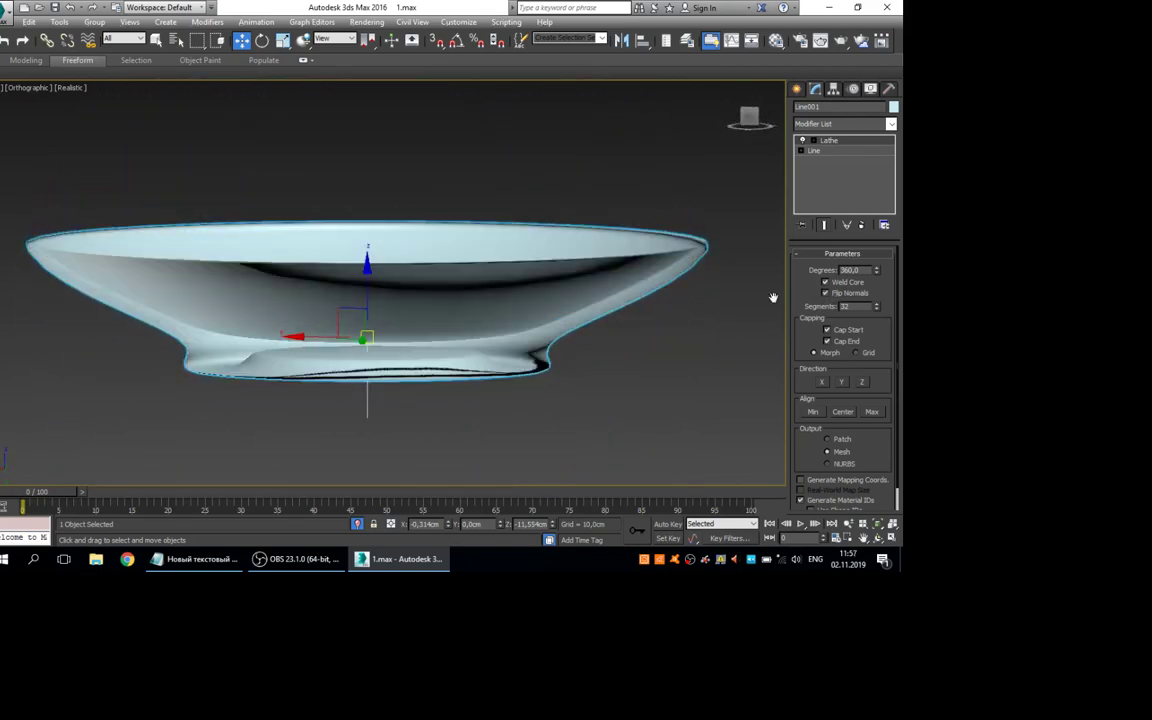
{"action": "mouse_move", "coordinate": [560, 300]}
{"action": "middle_mouse_down", "text": "alt"}
{"action": "mouse_move", "coordinate": [571, 339]}
{"action": "mouse_move", "coordinate": [556, 262]}
{"action": "middle_mouse_up", "text": "alt"}
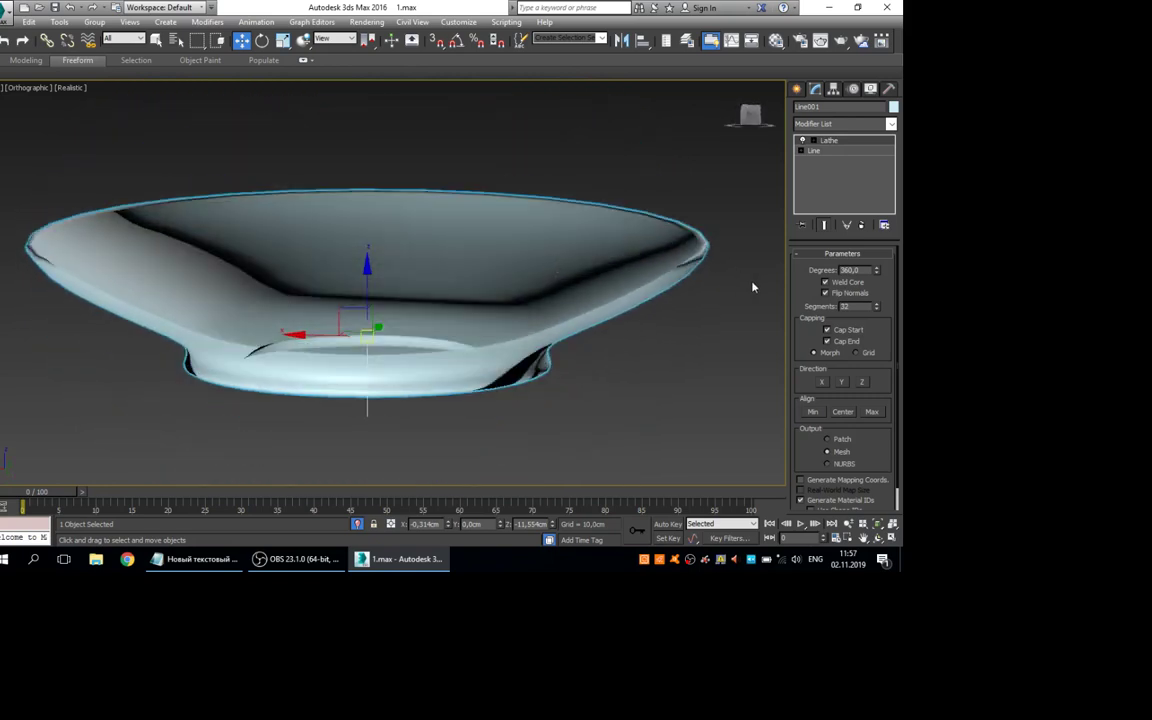
{"action": "left_click", "coordinate": [826, 293]}
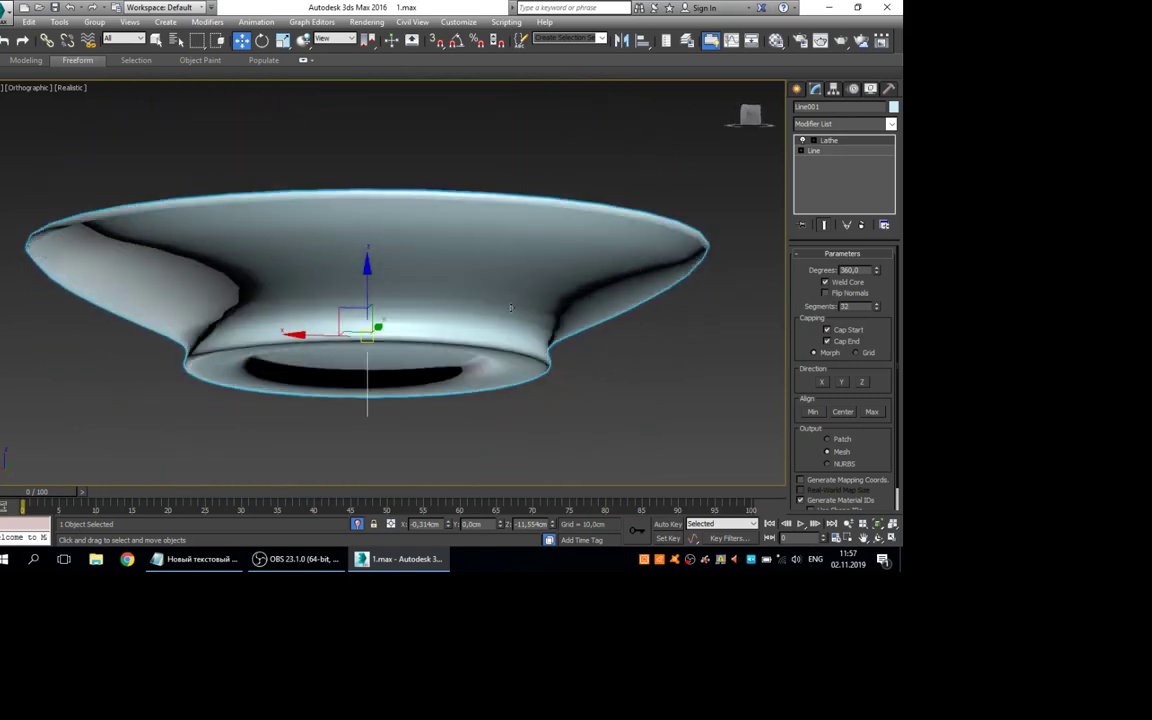
{"action": "mouse_move", "coordinate": [460, 335]}
{"action": "middle_mouse_down", "text": "alt"}
{"action": "mouse_move", "coordinate": [453, 360]}
{"action": "mouse_move", "coordinate": [565, 346]}
{"action": "middle_mouse_up", "text": "alt"}
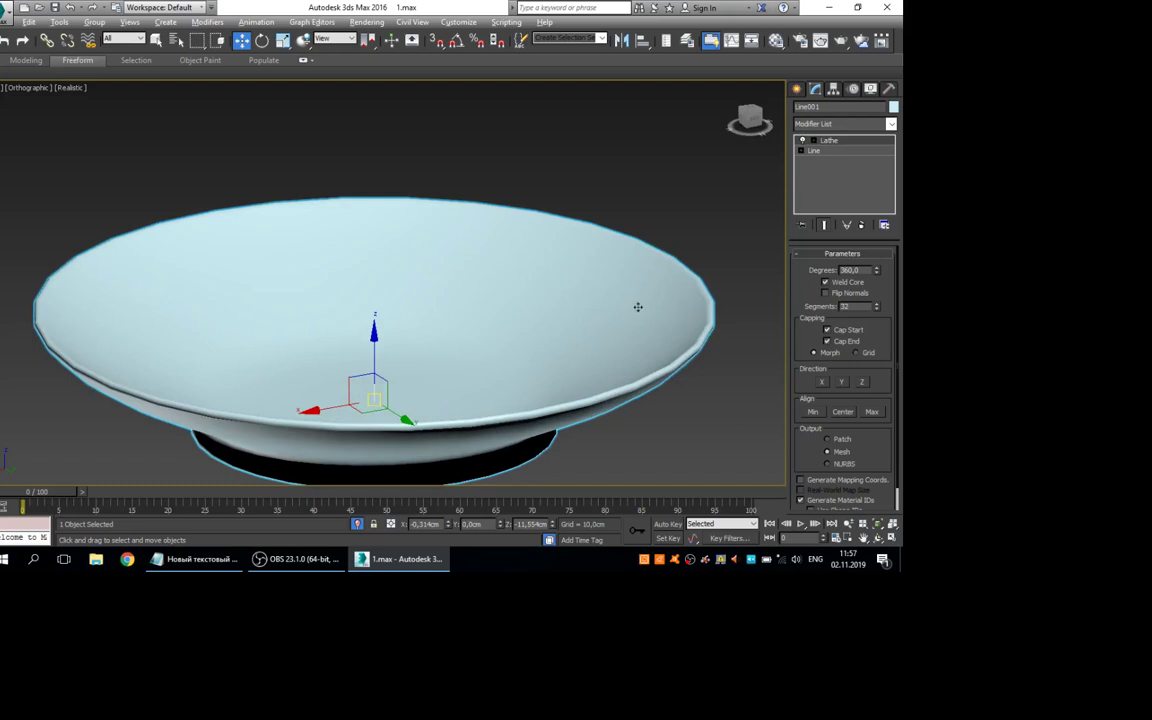
Turn Flip Normals on and off again to compare the plate's rim and outer surface
{"action": "middle_click_drag", "start_coordinate": [638, 307], "coordinate": [685, 300], "text": "alt"}
{"action": "scroll", "coordinate": [690, 305], "scroll_direction": "up", "scroll_amount": 3}
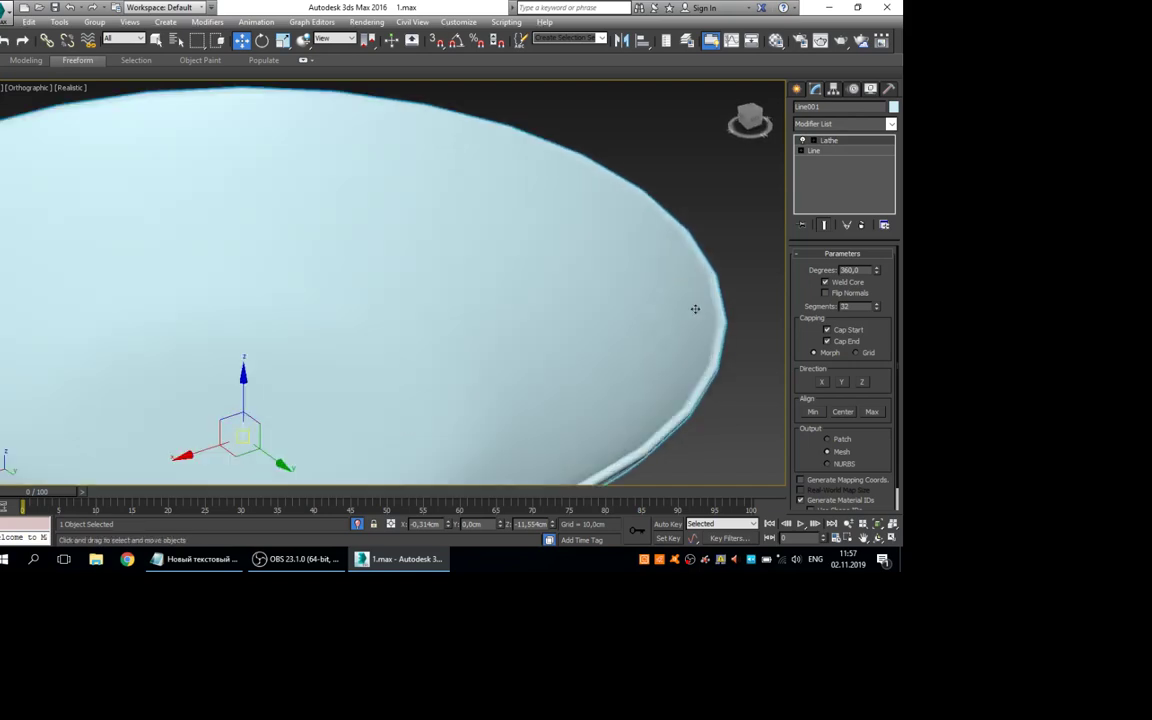
{"action": "middle_click_drag", "start_coordinate": [673, 300], "coordinate": [838, 297], "text": "alt"}
{"action": "left_click", "coordinate": [826, 293]}
{"action": "mouse_move", "coordinate": [679, 290]}
{"action": "middle_mouse_down", "text": "alt"}
{"action": "mouse_move", "coordinate": [625, 334]}
{"action": "mouse_move", "coordinate": [622, 296]}
{"action": "mouse_move", "coordinate": [634, 305]}
{"action": "middle_mouse_up", "text": "alt"}
{"action": "left_click", "coordinate": [826, 293]}
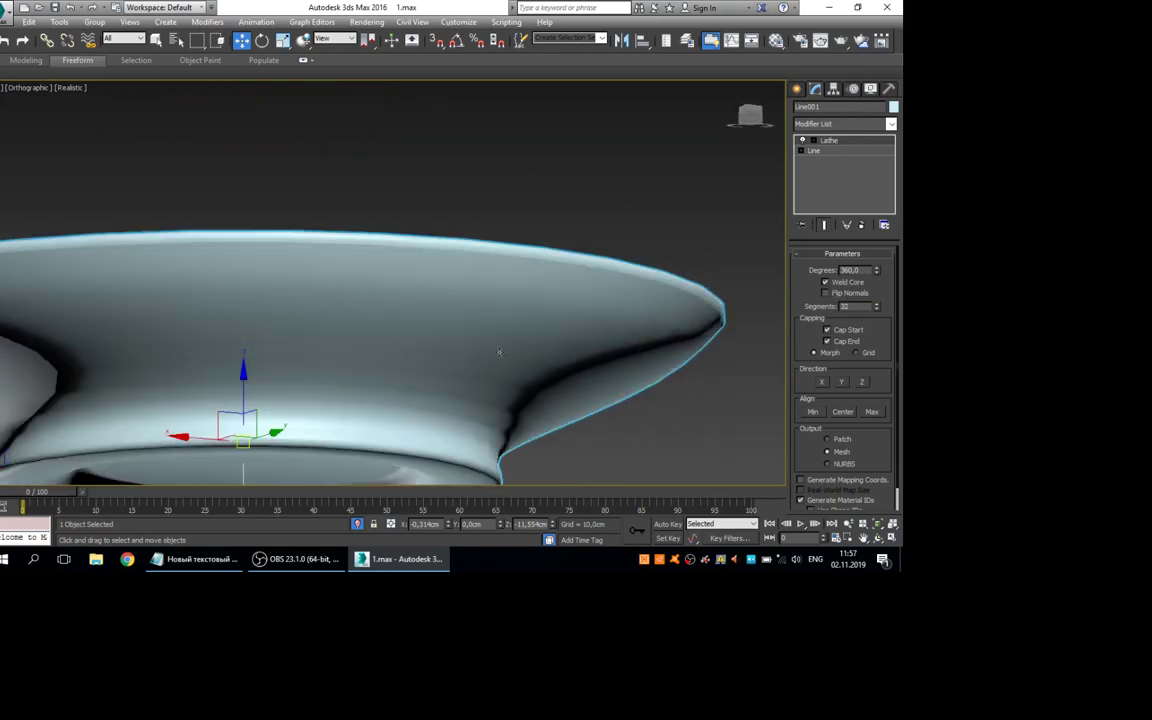
Review the Backface Cull display setting in the plate's object properties
{"action": "middle_click_drag", "start_coordinate": [499, 352], "coordinate": [453, 363], "text": "alt"}
{"action": "scroll", "coordinate": [453, 363], "scroll_direction": "down", "scroll_amount": 6}
{"action": "right_click", "coordinate": [450, 359]}
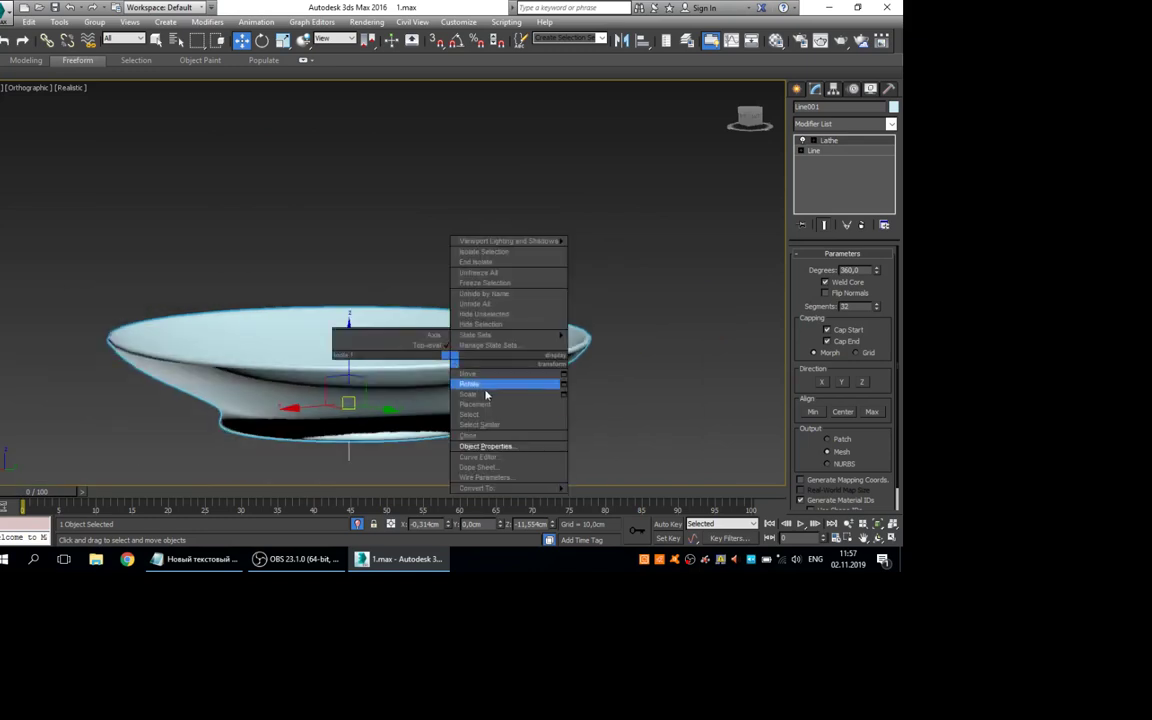
{"action": "left_click", "coordinate": [504, 446]}
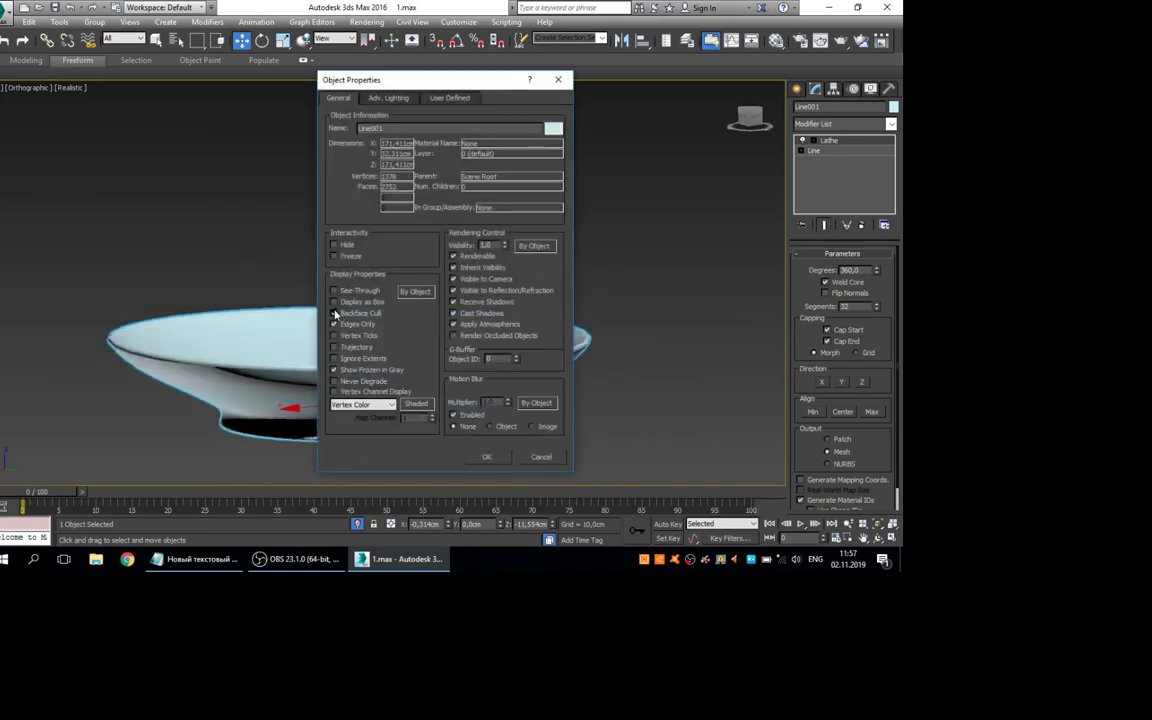
{"action": "left_click", "coordinate": [503, 459]}
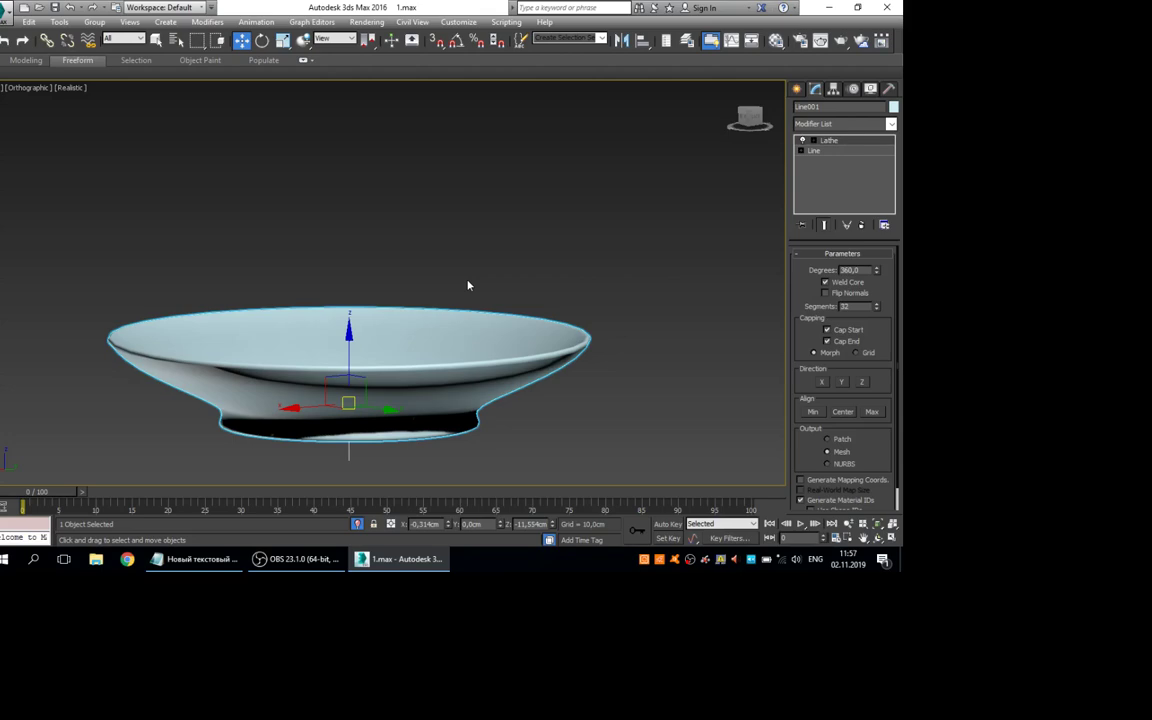
Show the viewport grid and raise the plate along Z to about 11.1 cm so it rests on the grid
{"action": "key", "text": "g"}
{"action": "middle_click_drag", "start_coordinate": [475, 288], "coordinate": [478, 323], "text": "alt"}
{"action": "left_click_drag", "start_coordinate": [349, 354], "coordinate": [352, 264]}
{"action": "middle_click_drag", "start_coordinate": [350, 262], "coordinate": [346, 328], "text": "alt"}
{"action": "left_click_drag", "start_coordinate": [346, 330], "coordinate": [347, 309]}
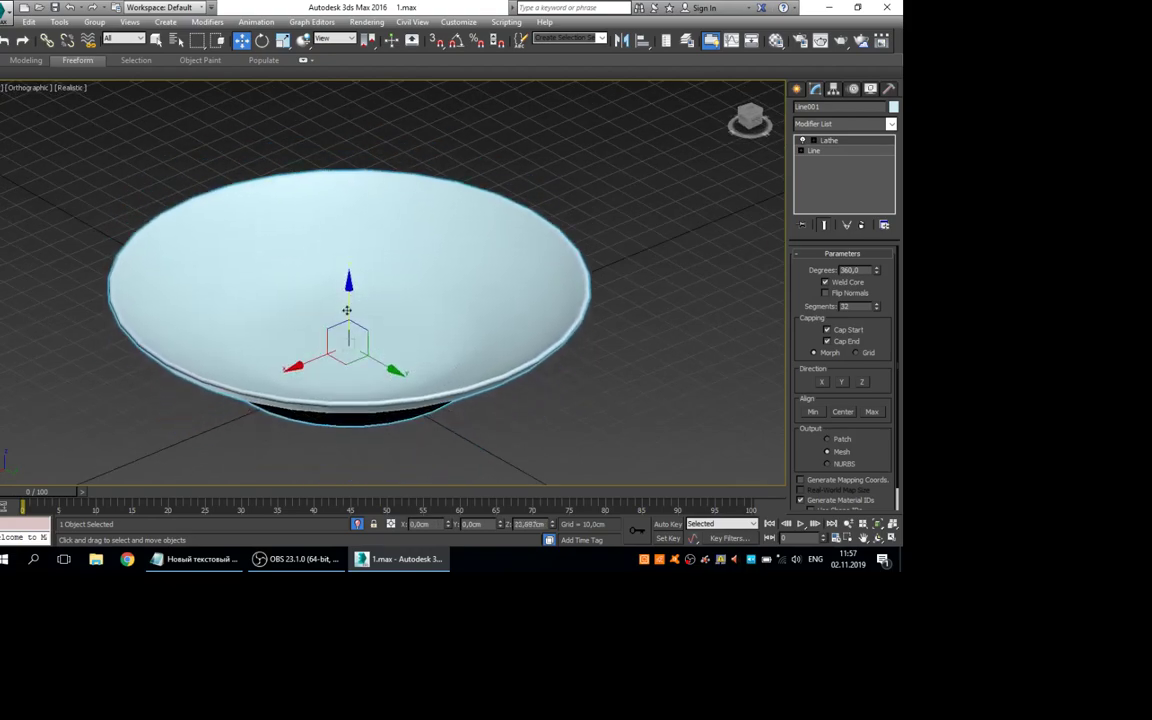
{"action": "scroll", "coordinate": [378, 329], "scroll_direction": "down", "scroll_amount": 3}
{"action": "middle_click_drag", "start_coordinate": [378, 329], "coordinate": [444, 332], "text": "alt"}
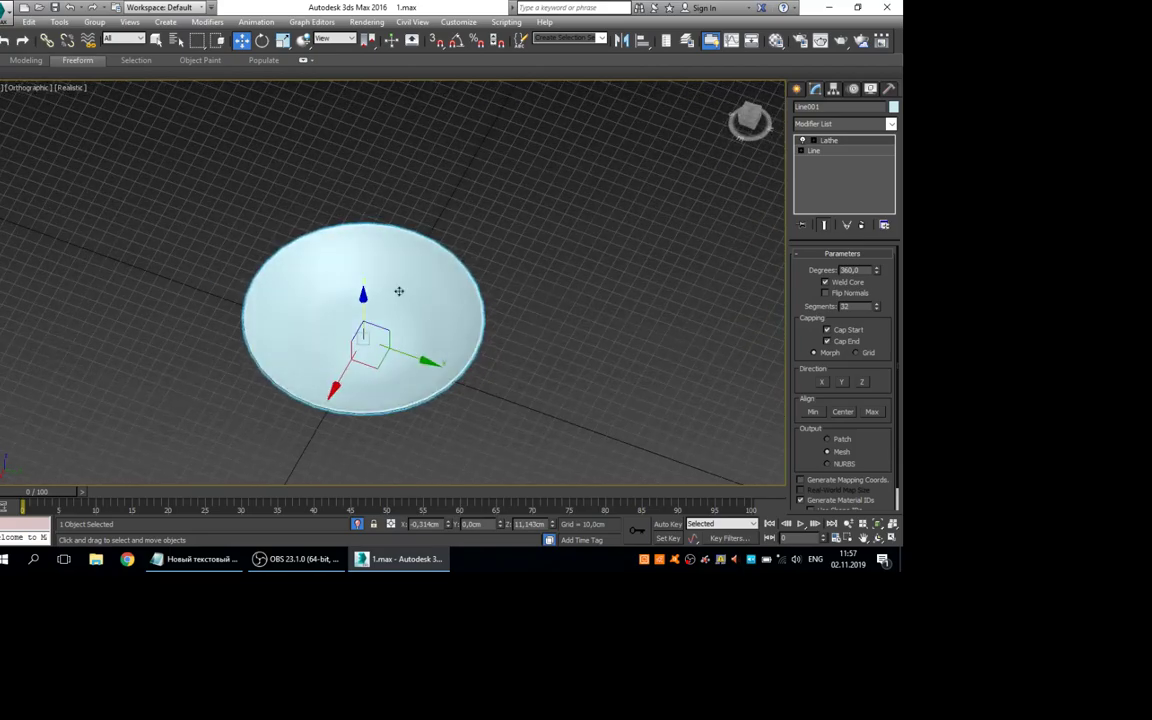
{"action": "mouse_move", "coordinate": [459, 279]}
{"action": "middle_mouse_down", "text": "alt"}
{"action": "mouse_move", "coordinate": [465, 165]}
{"action": "mouse_move", "coordinate": [458, 229]}
{"action": "mouse_move", "coordinate": [465, 247]}
{"action": "mouse_move", "coordinate": [491, 254]}
{"action": "middle_mouse_up", "text": "alt"}
{"action": "scroll", "coordinate": [496, 253], "scroll_direction": "down", "scroll_amount": 2}
{"action": "scroll", "coordinate": [481, 255], "scroll_direction": "up", "scroll_amount": 3}
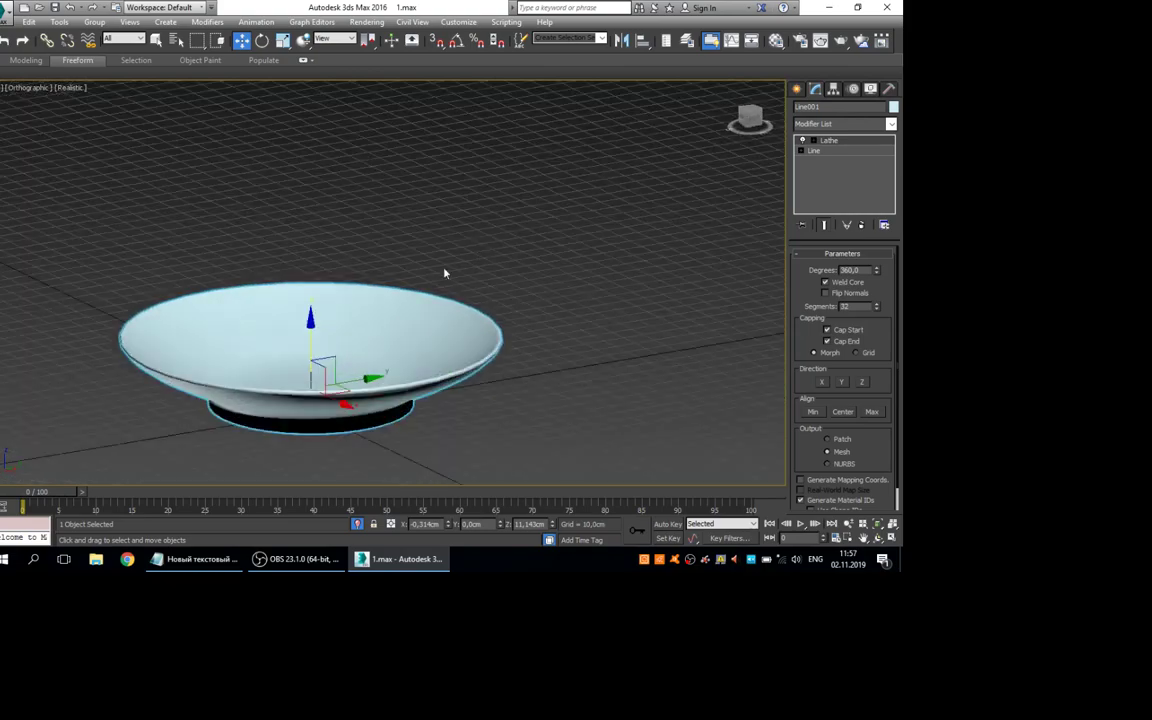
{"action": "middle_click_drag", "start_coordinate": [370, 302], "coordinate": [440, 229], "text": "alt"}
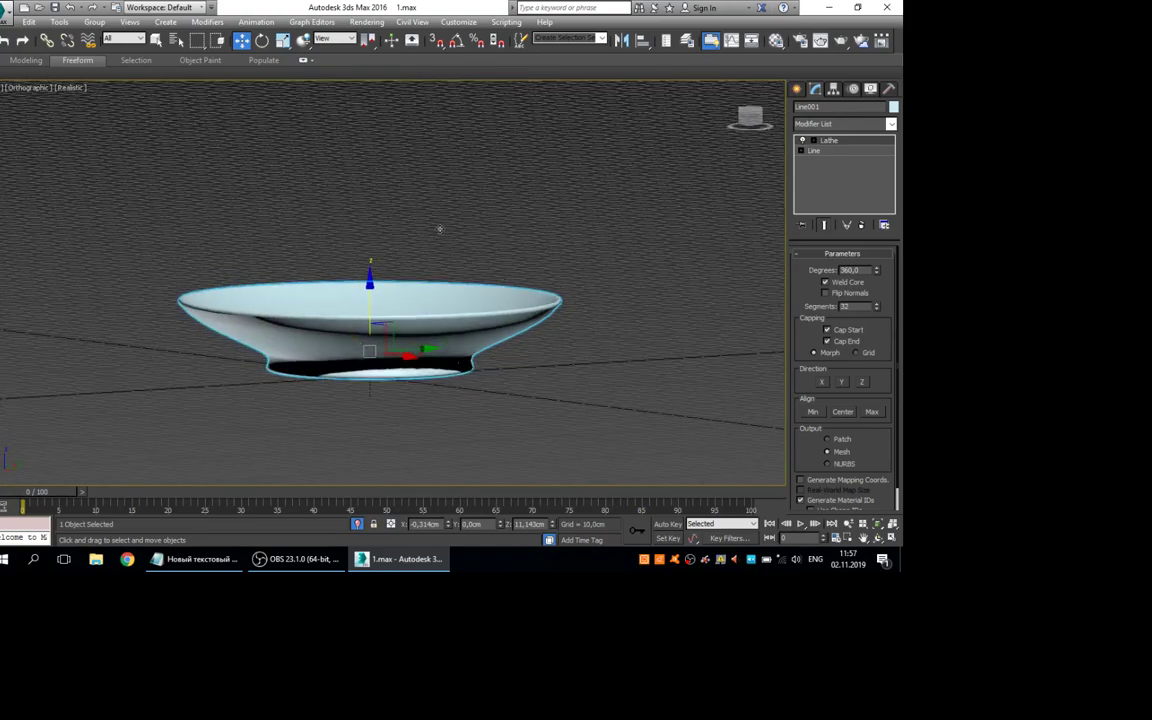
Enter the Vertex level of the Line beneath the Lathe and select the vertices of the plate's profile
{"action": "scroll", "coordinate": [554, 304], "scroll_direction": "up", "scroll_amount": 3}
{"action": "left_click", "coordinate": [814, 150]}
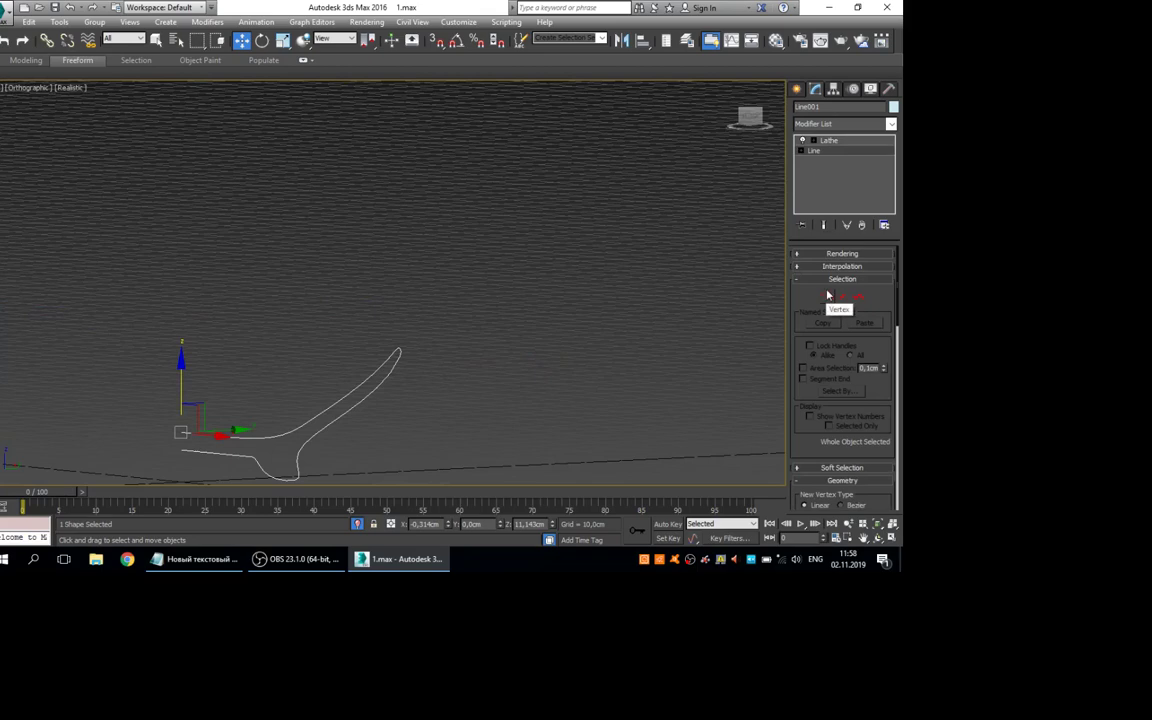
{"action": "left_click", "coordinate": [827, 296]}
{"action": "left_click_drag", "start_coordinate": [571, 206], "coordinate": [171, 414]}
{"action": "middle_click_drag", "start_coordinate": [274, 300], "coordinate": [349, 230]}
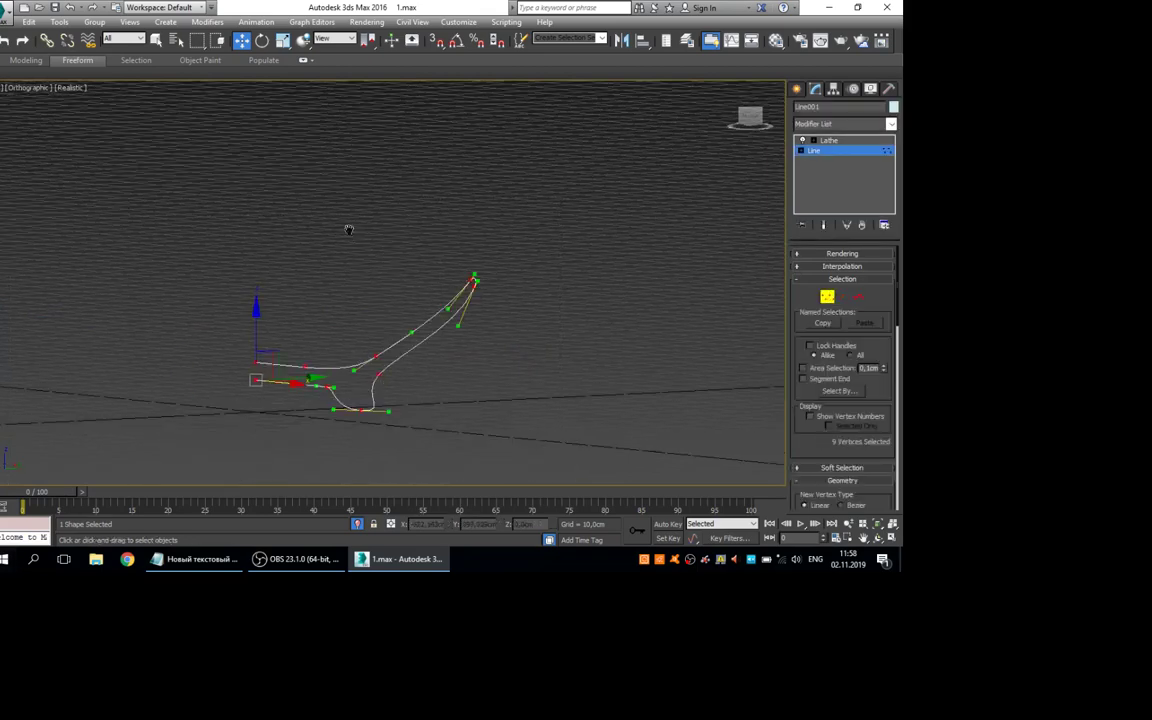
Convert the selected vertices of the plate's profile to Corner type and leave the Vertex level
{"action": "right_click", "coordinate": [396, 307]}
{"action": "left_click", "coordinate": [360, 234]}
{"action": "middle_click_drag", "start_coordinate": [392, 302], "coordinate": [352, 350], "text": "alt"}
{"action": "left_click", "coordinate": [828, 297]}
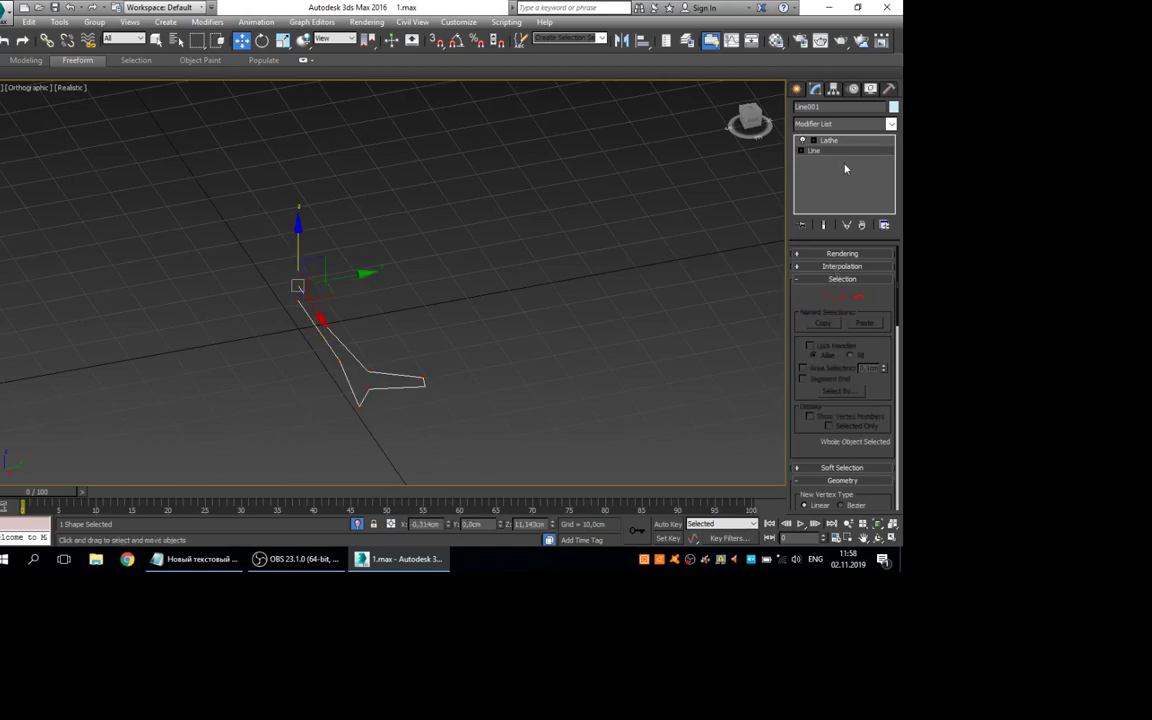
Try converting the lathed plate to an Editable Poly and undo the conversion
{"action": "left_click", "coordinate": [826, 141]}
{"action": "middle_click_drag", "start_coordinate": [535, 393], "coordinate": [530, 211], "text": "alt"}
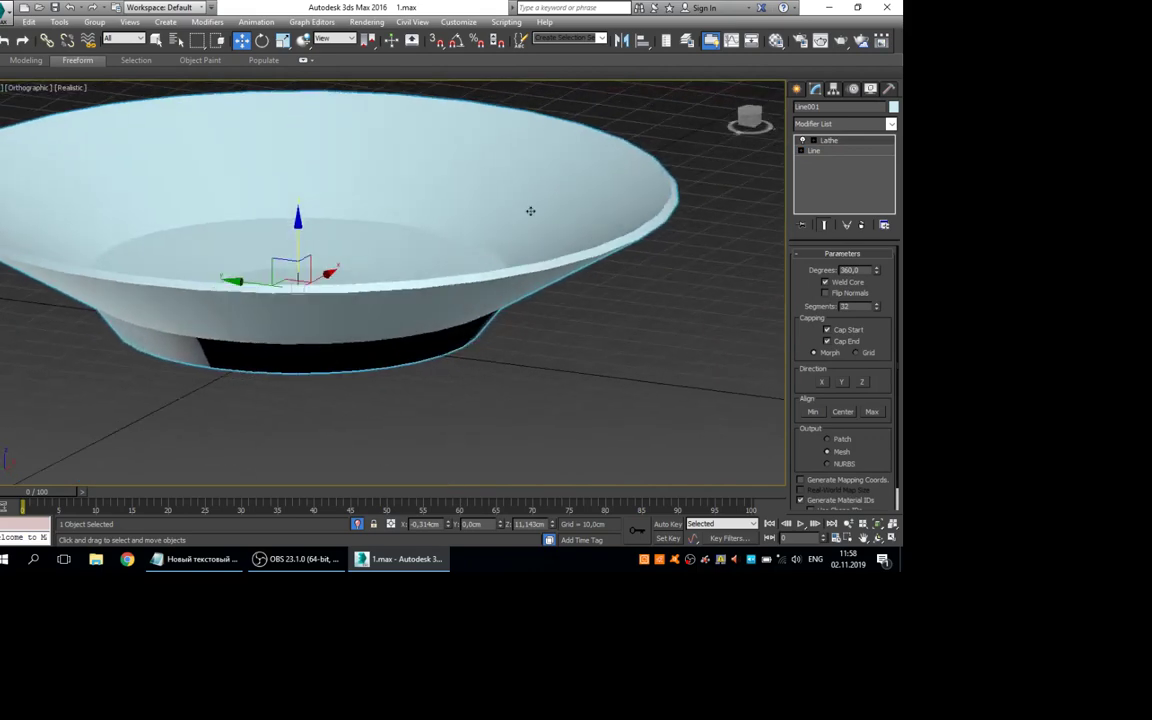
{"action": "right_click", "coordinate": [531, 192]}
{"action": "mouse_move", "coordinate": [600, 322]}
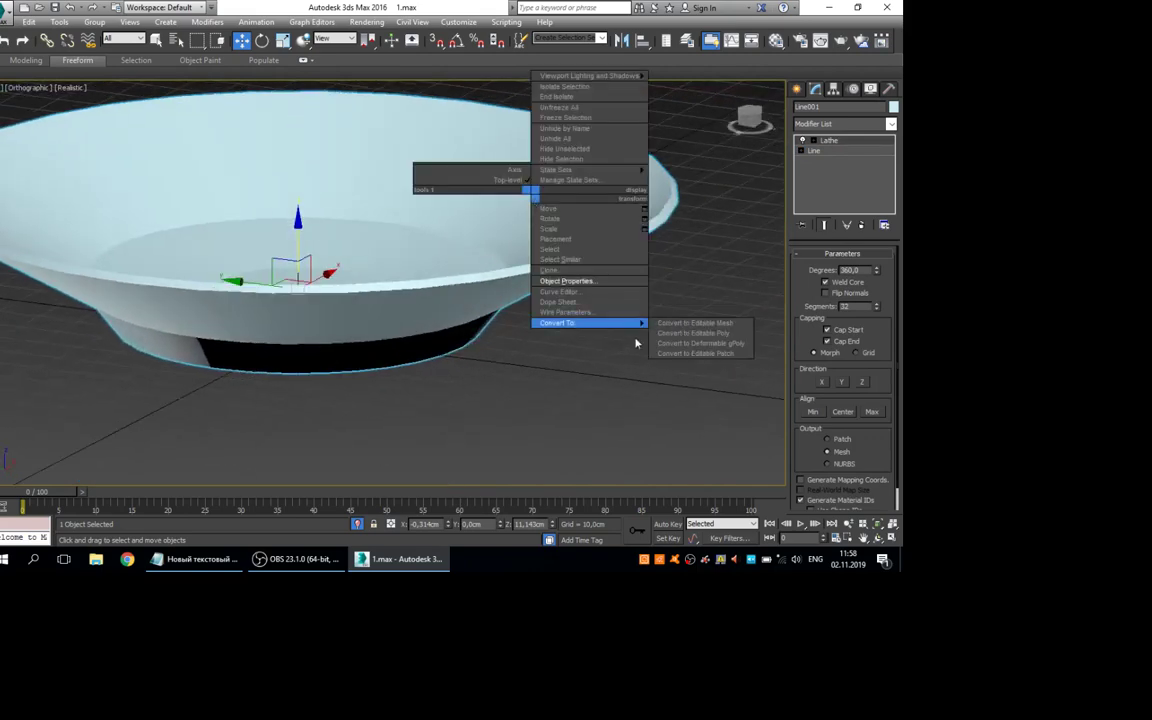
{"action": "left_click", "coordinate": [690, 334]}
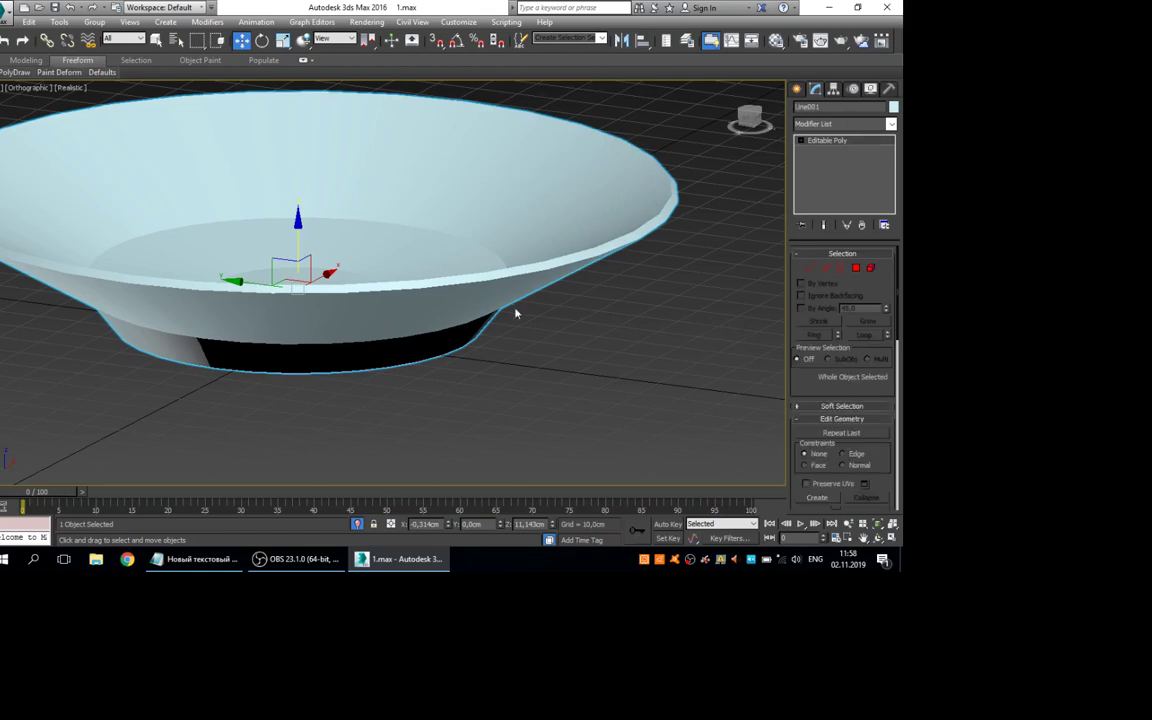
{"action": "key", "text": "ctrl+z"}
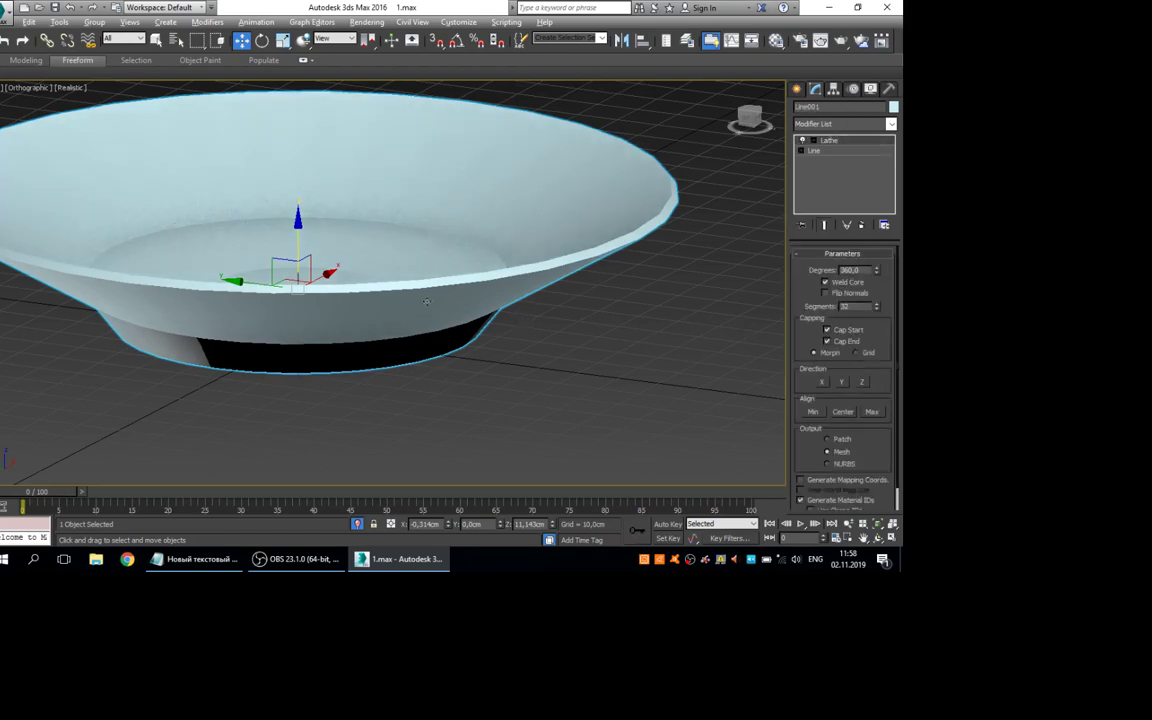
Return to the Line's Vertex level in the Front view and convert all profile vertices to Smooth
{"action": "middle_click_drag", "start_coordinate": [427, 301], "coordinate": [405, 244], "text": "alt"}
{"action": "left_click", "coordinate": [815, 151]}
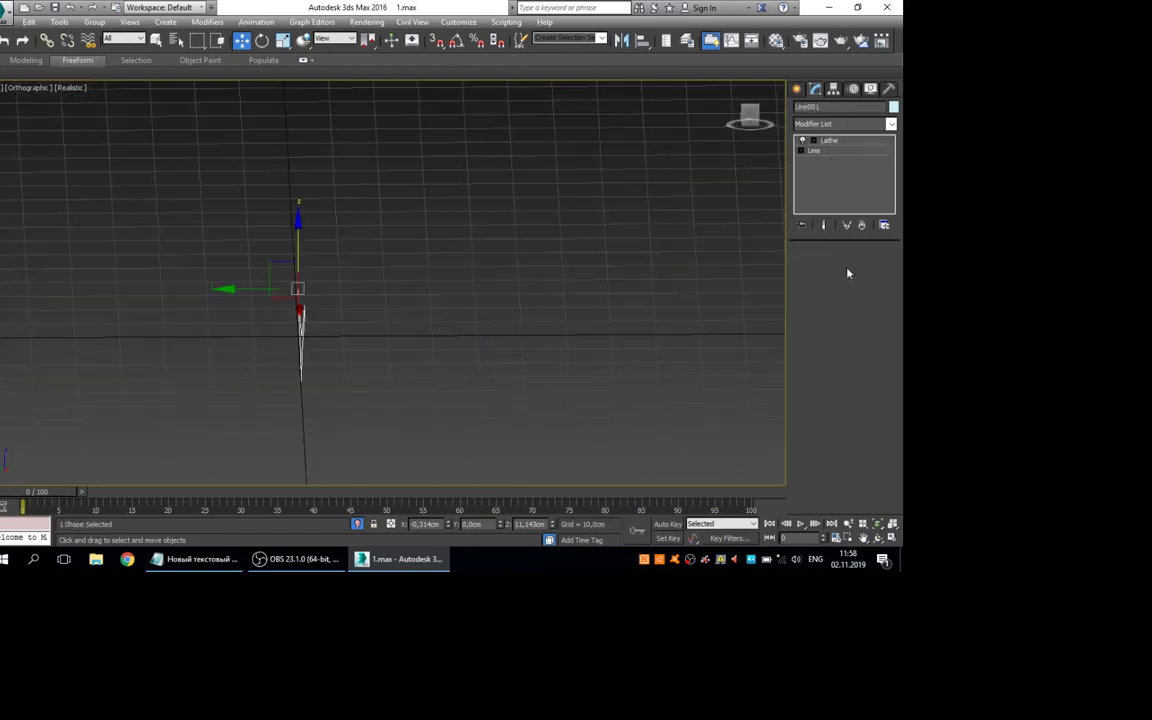
{"action": "middle_click_drag", "start_coordinate": [643, 298], "coordinate": [496, 301], "text": "alt"}
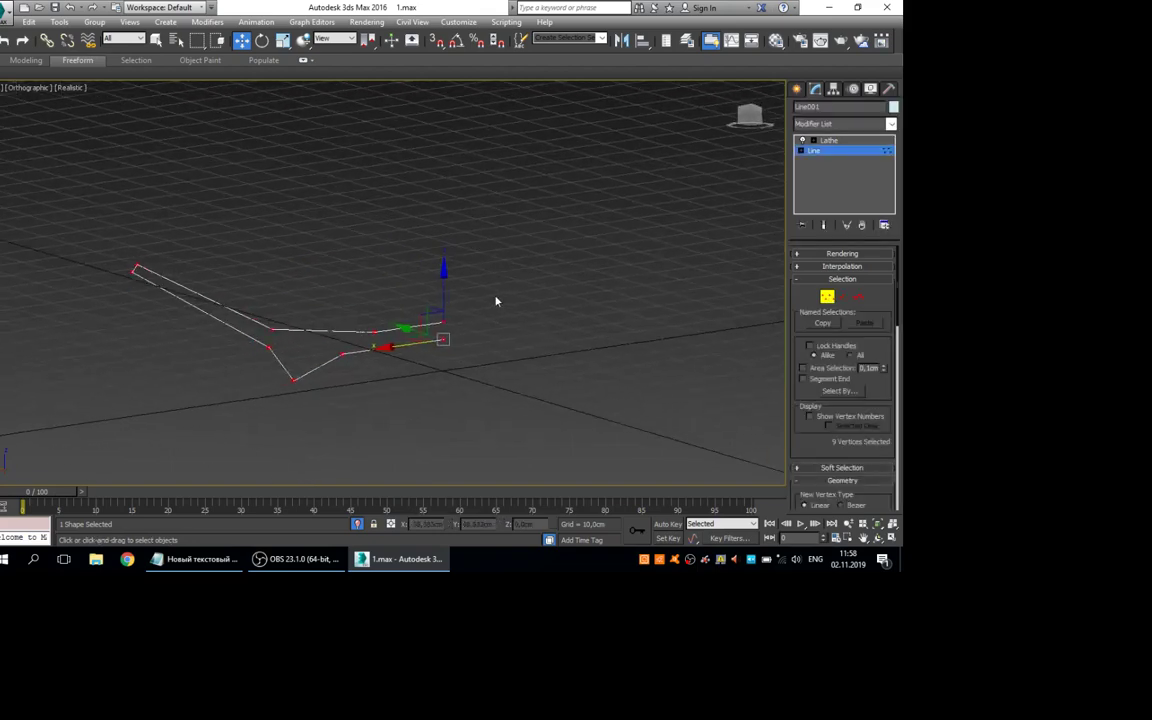
{"action": "key", "text": "f"}
{"action": "scroll", "coordinate": [496, 300], "scroll_direction": "up", "scroll_amount": 5}
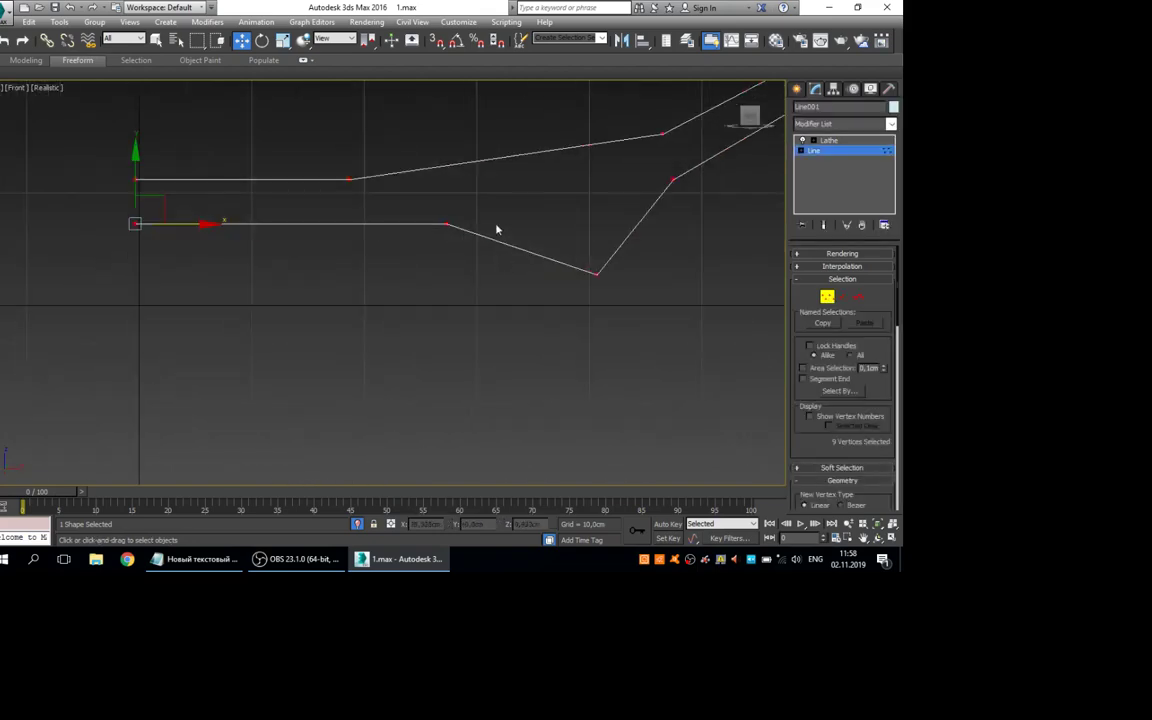
{"action": "right_click", "coordinate": [411, 214]}
{"action": "left_click", "coordinate": [424, 144]}
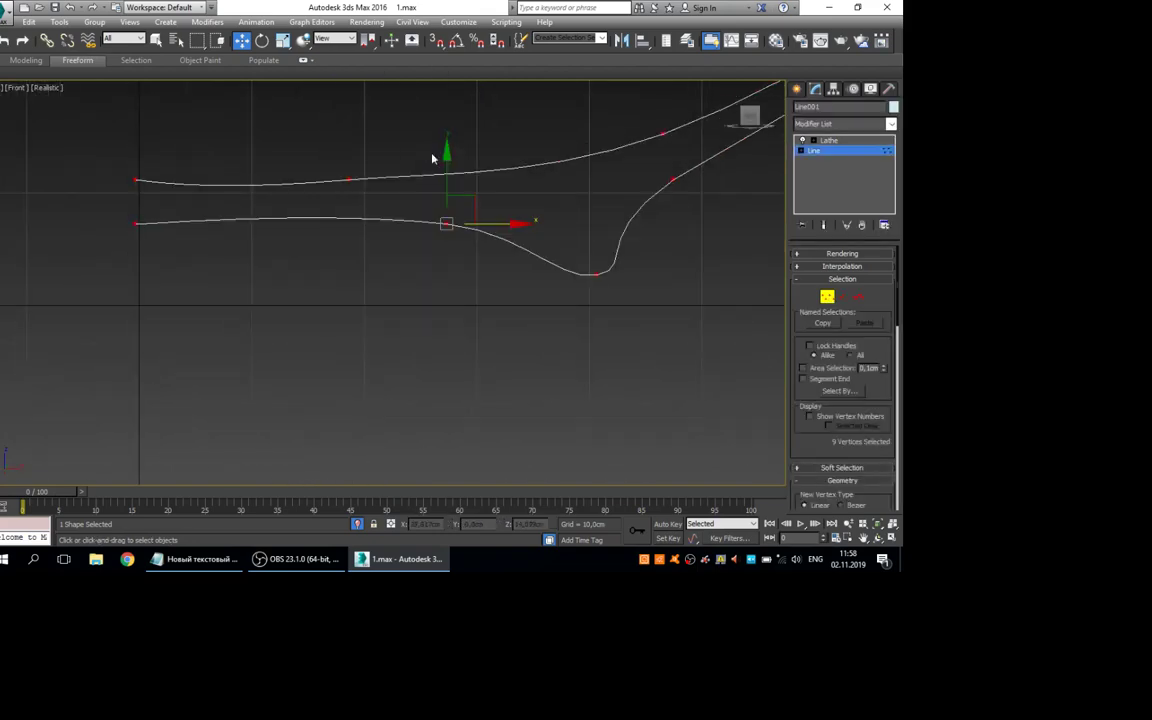
{"action": "middle_click_drag", "start_coordinate": [501, 300], "coordinate": [440, 373]}
{"action": "scroll", "coordinate": [401, 333], "scroll_direction": "down", "scroll_amount": 3}
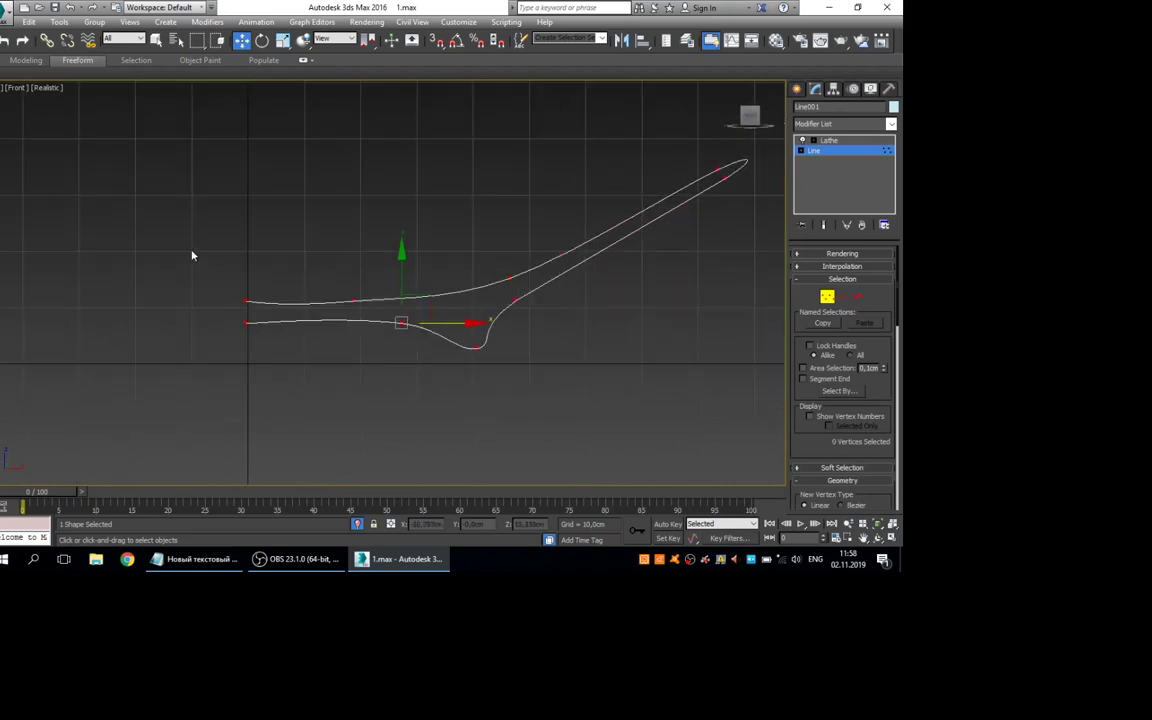
Select the two vertices of the profile's upper inner floor line and convert them to Corner
{"action": "left_click_drag", "start_coordinate": [191, 249], "coordinate": [387, 316]}
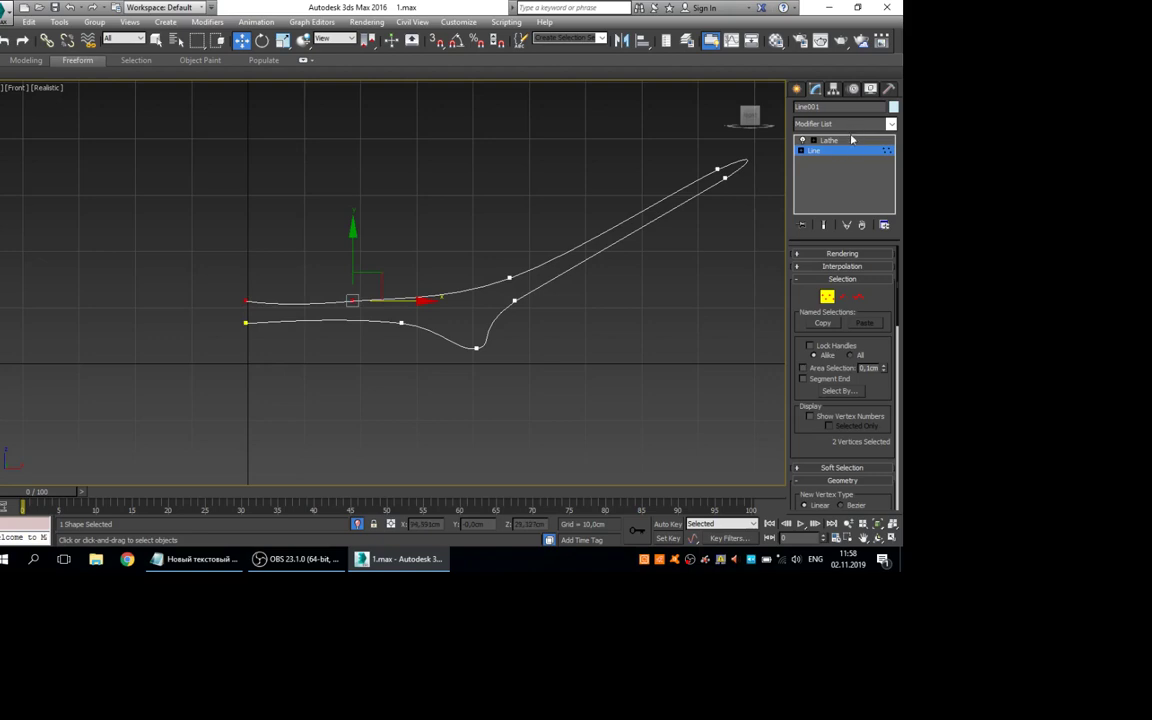
{"action": "left_click", "coordinate": [828, 152]}
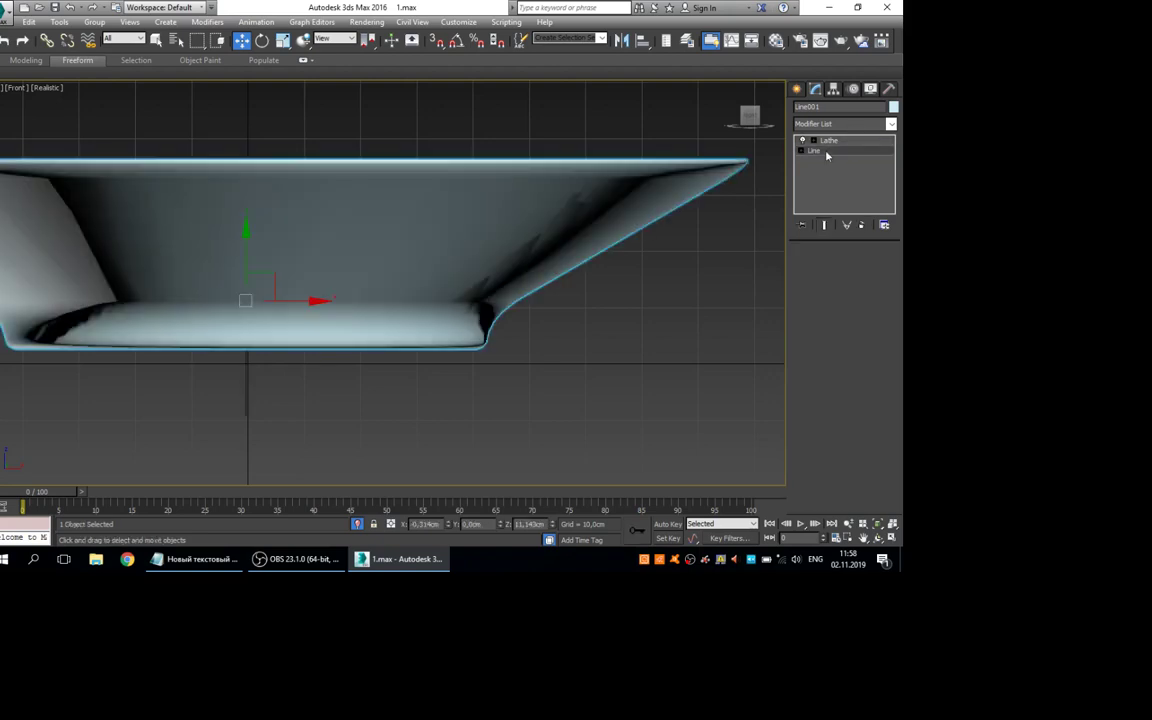
{"action": "left_click", "coordinate": [813, 151]}
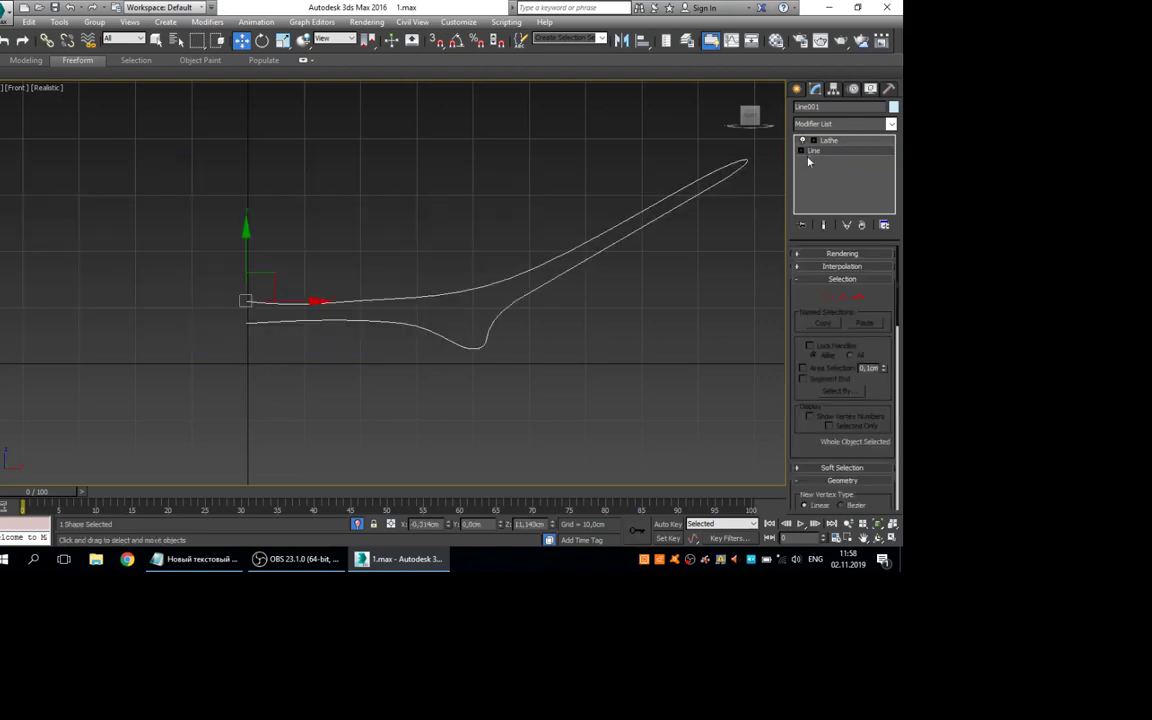
{"action": "left_click", "coordinate": [826, 299]}
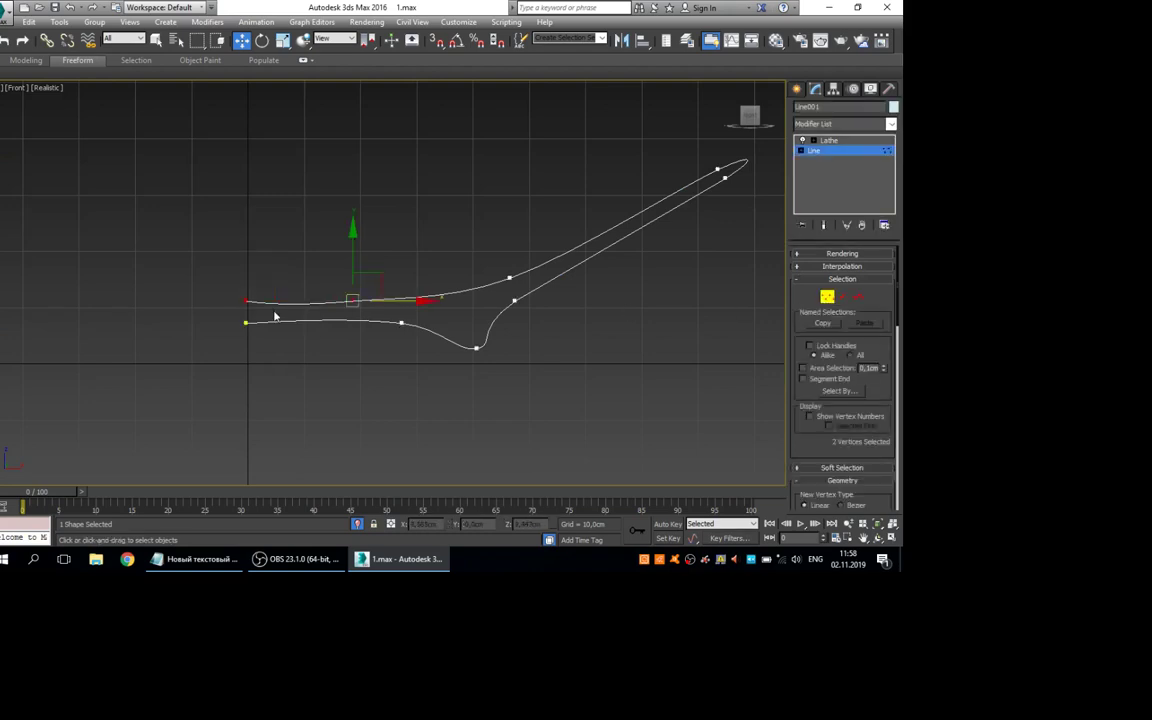
{"action": "left_click_drag", "start_coordinate": [411, 334], "coordinate": [378, 304]}
{"action": "right_click", "coordinate": [342, 298]}
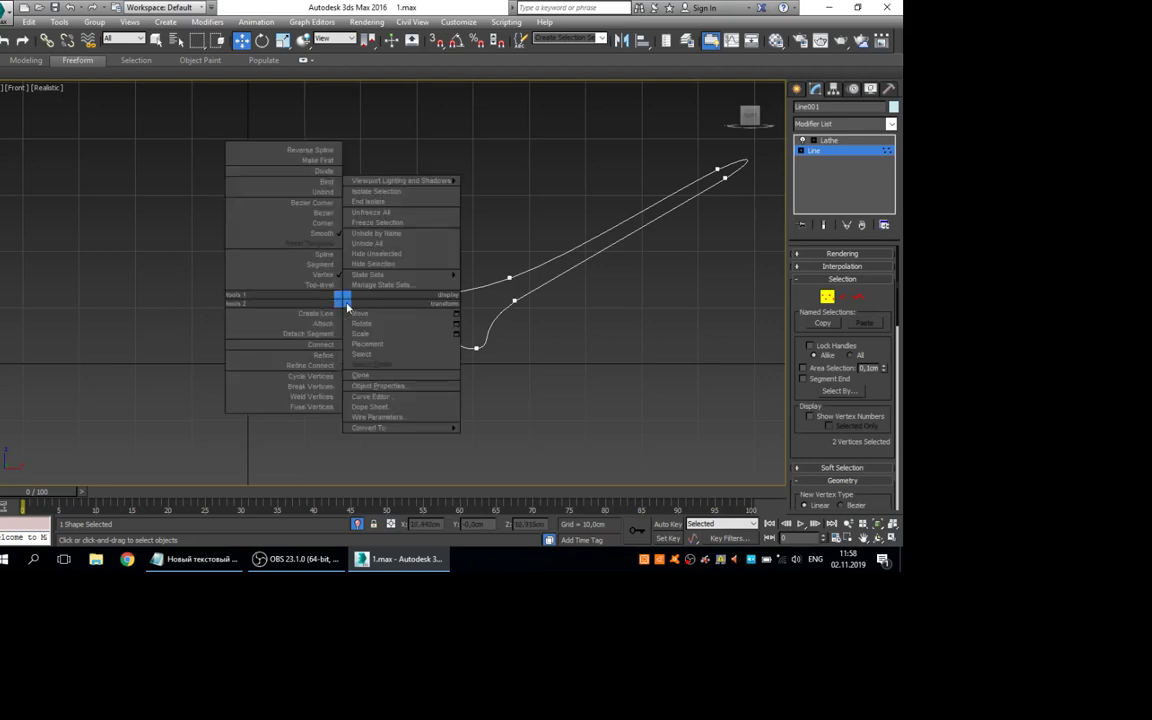
{"action": "left_click", "coordinate": [327, 223]}
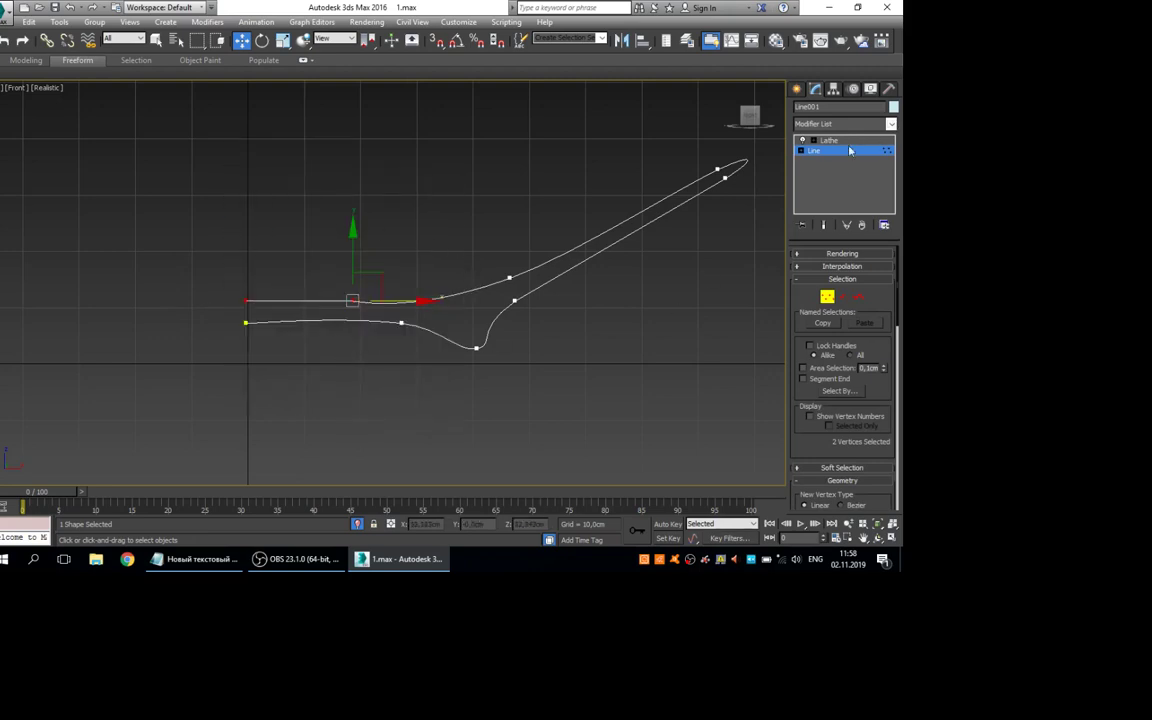
Switch the viewport to a Perspective view with Shaded display
{"action": "middle_click_drag", "start_coordinate": [476, 311], "coordinate": [424, 352], "text": "alt"}
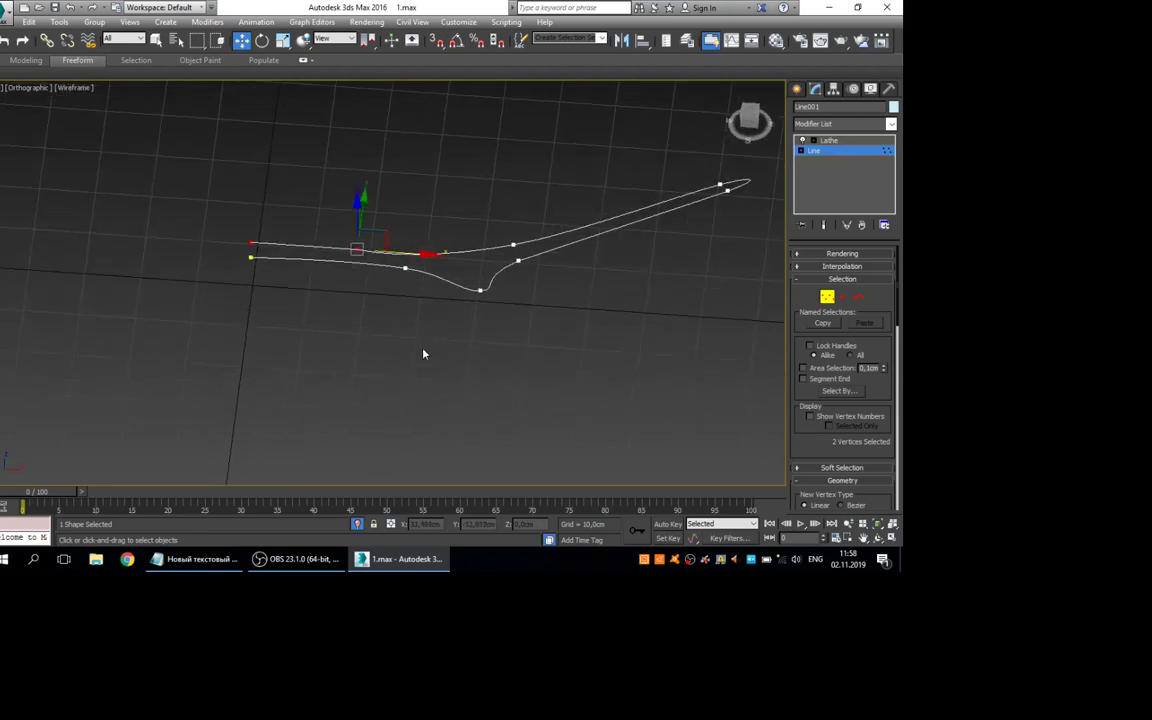
{"action": "key", "text": "F4"}
{"action": "middle_click_drag", "start_coordinate": [442, 224], "coordinate": [417, 210], "text": "alt"}
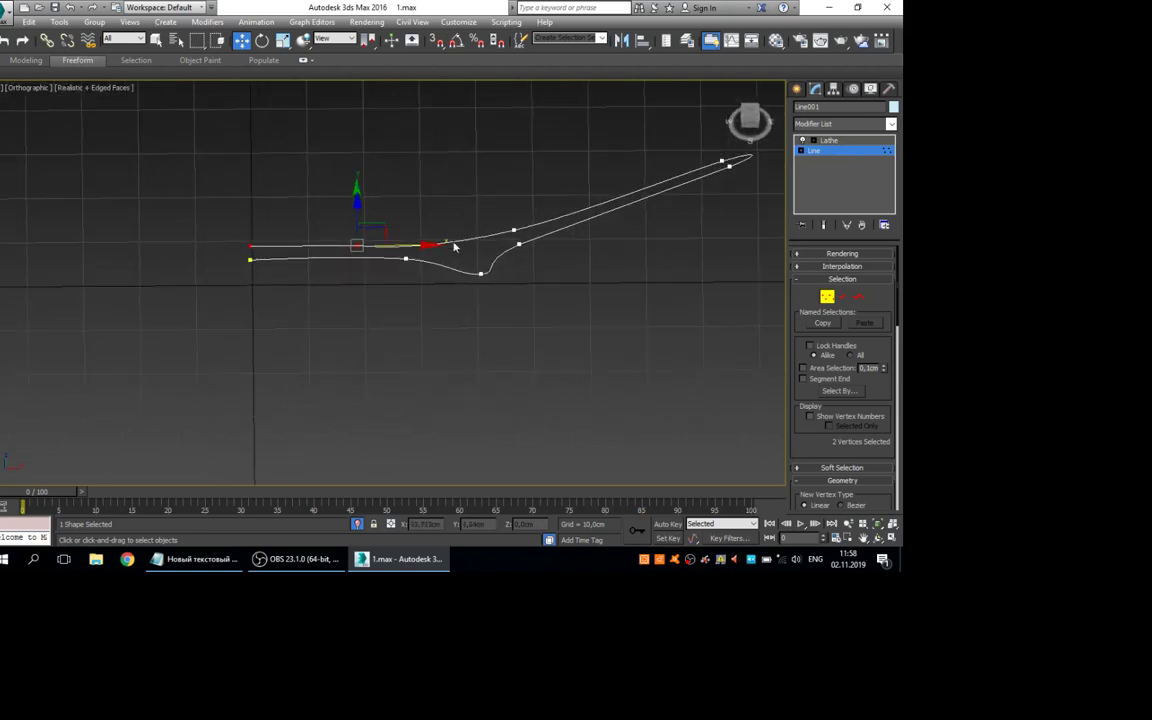
{"action": "mouse_move", "coordinate": [455, 255]}
{"action": "middle_mouse_down"}
{"action": "mouse_move", "coordinate": [467, 268]}
{"action": "mouse_move", "coordinate": [437, 334]}
{"action": "mouse_move", "coordinate": [319, 261]}
{"action": "mouse_move", "coordinate": [327, 190]}
{"action": "middle_mouse_up"}
{"action": "key", "text": "F3"}
{"action": "key", "text": "p"}
{"action": "left_click", "coordinate": [70, 88]}
{"action": "left_click", "coordinate": [101, 116]}
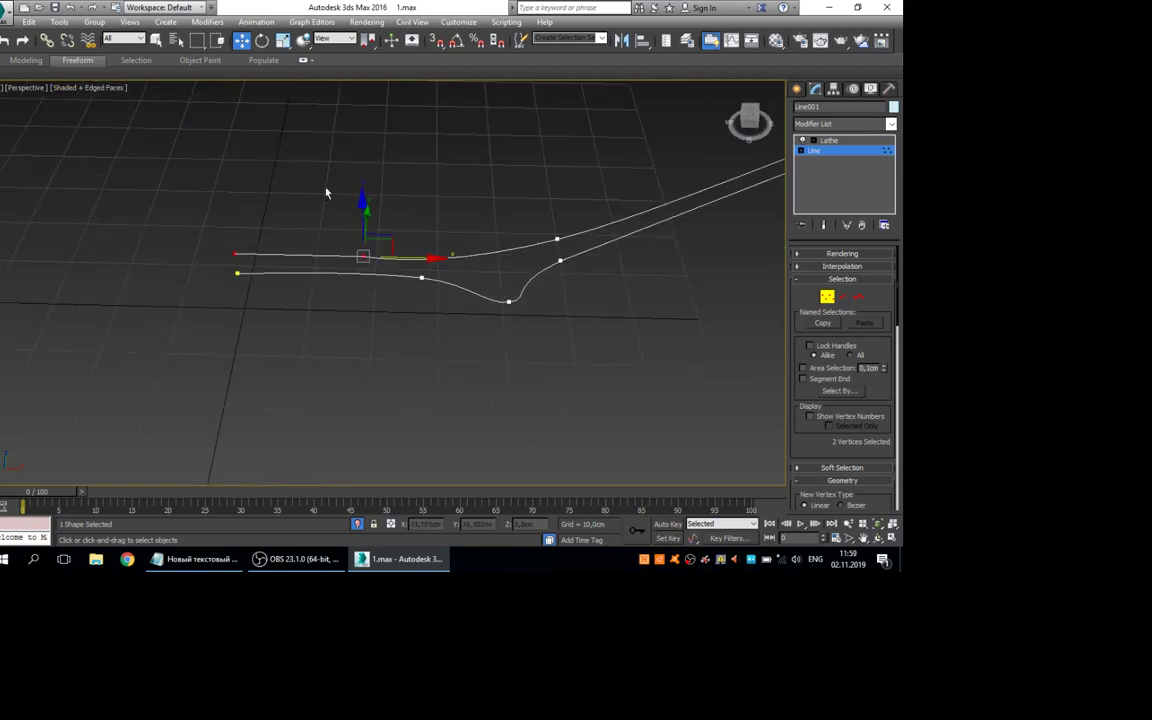
Return to the Lathe level and turn off edged faces to inspect the plate's inner surface
{"action": "left_click", "coordinate": [838, 141]}
{"action": "middle_click_drag", "start_coordinate": [633, 225], "coordinate": [638, 180], "text": "alt"}
{"action": "scroll", "coordinate": [628, 206], "scroll_direction": "down", "scroll_amount": 4}
{"action": "scroll", "coordinate": [628, 206], "scroll_direction": "down", "scroll_amount": 4}
{"action": "scroll", "coordinate": [641, 182], "scroll_direction": "up", "scroll_amount": 4}
{"action": "key", "text": "F4"}
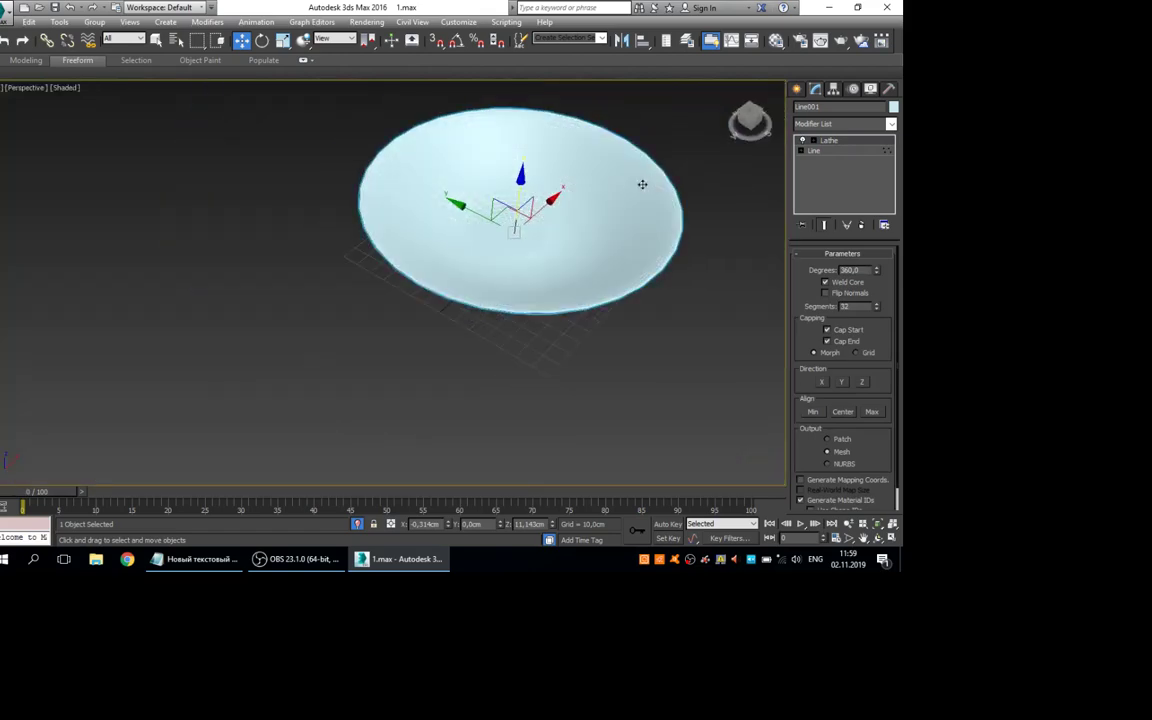
{"action": "scroll", "coordinate": [640, 190], "scroll_direction": "up", "scroll_amount": 3}
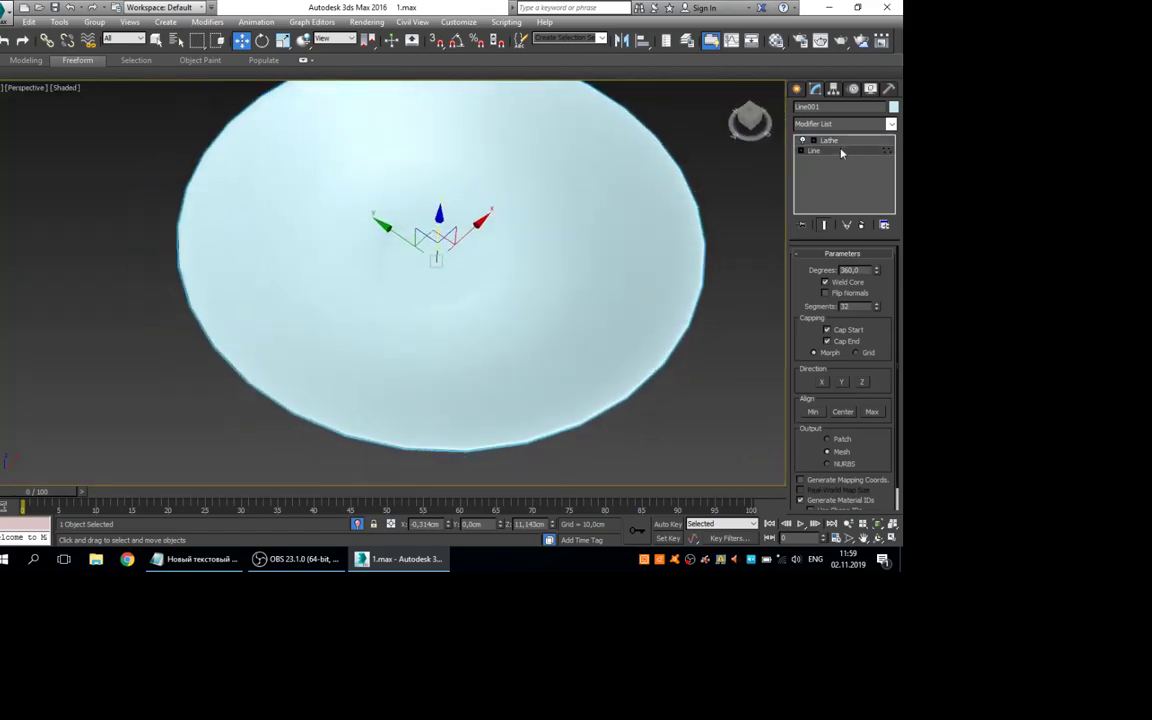
Enter the Line's Vertex level and turn on Show End Result so the lathed plate displays while editing
{"action": "left_click", "coordinate": [841, 150]}
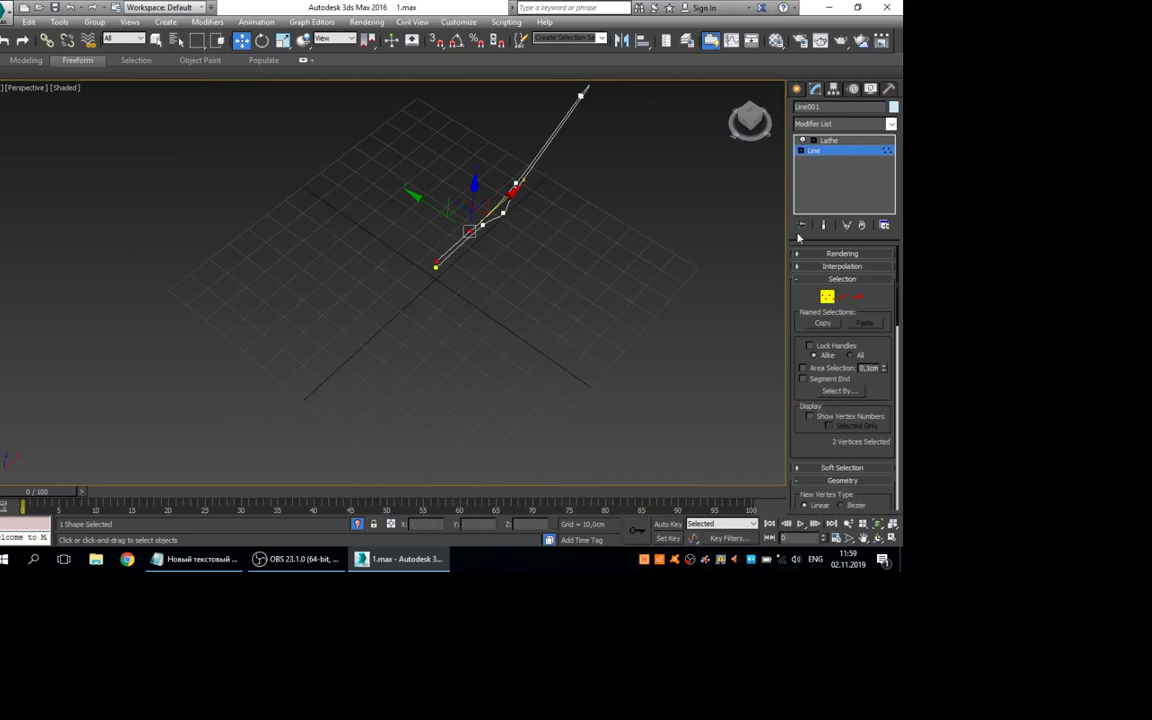
{"action": "middle_click_drag", "start_coordinate": [545, 250], "coordinate": [455, 195], "text": "alt"}
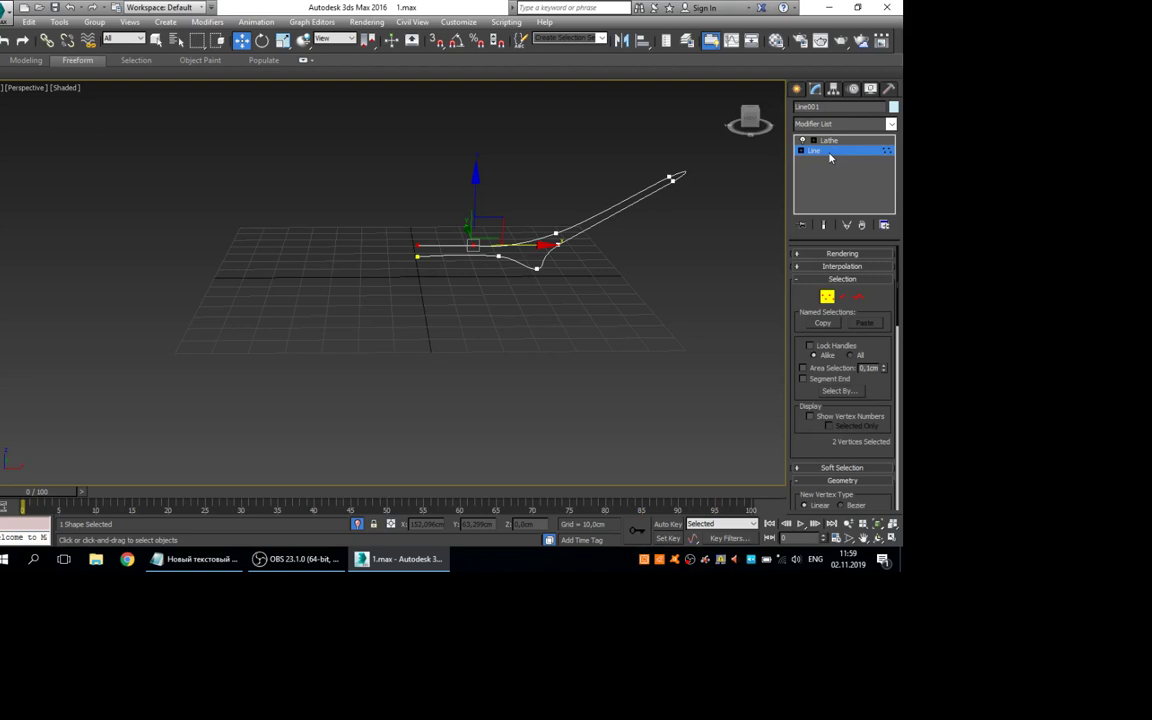
{"action": "left_click", "coordinate": [822, 227]}
{"action": "scroll", "coordinate": [657, 251], "scroll_direction": "up", "scroll_amount": 4}
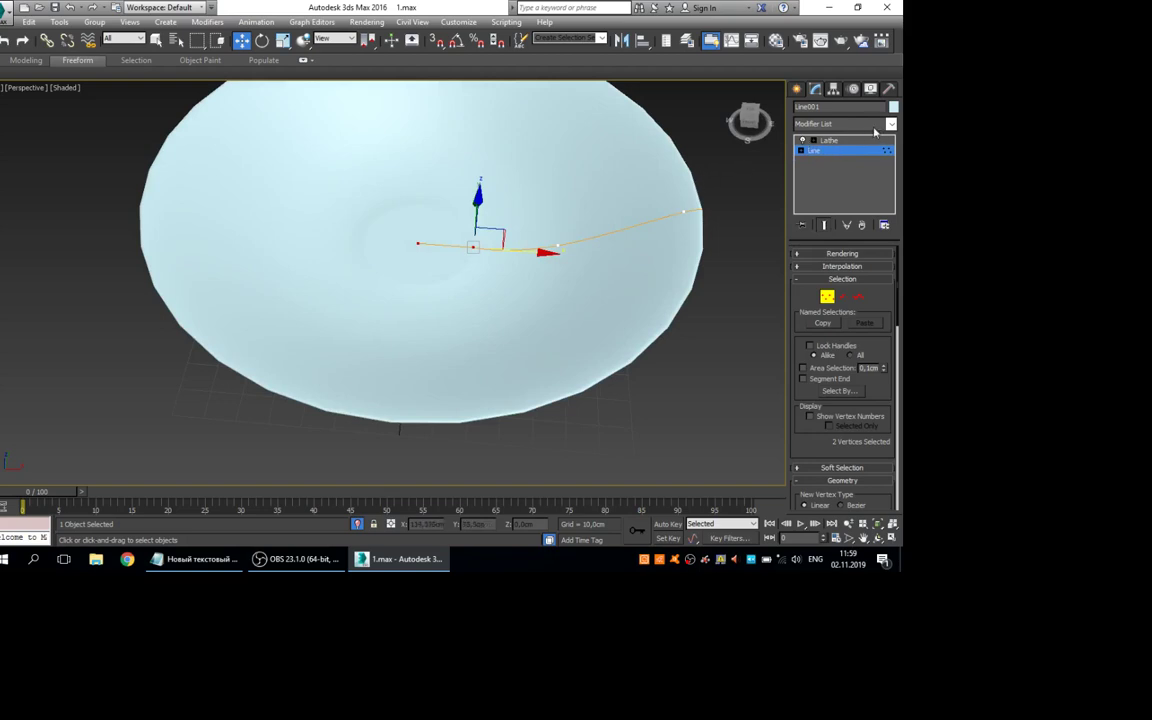
{"action": "left_click", "coordinate": [824, 226]}
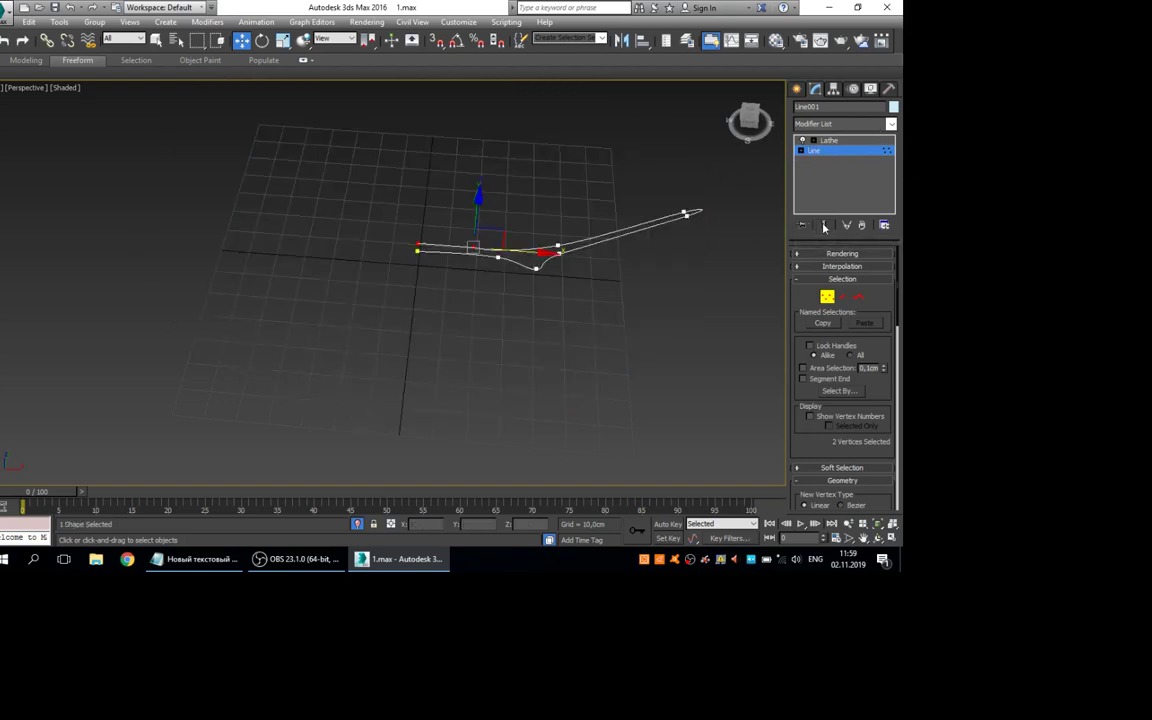
{"action": "left_click", "coordinate": [824, 226]}
{"action": "left_click", "coordinate": [824, 226]}
{"action": "left_click", "coordinate": [824, 226]}
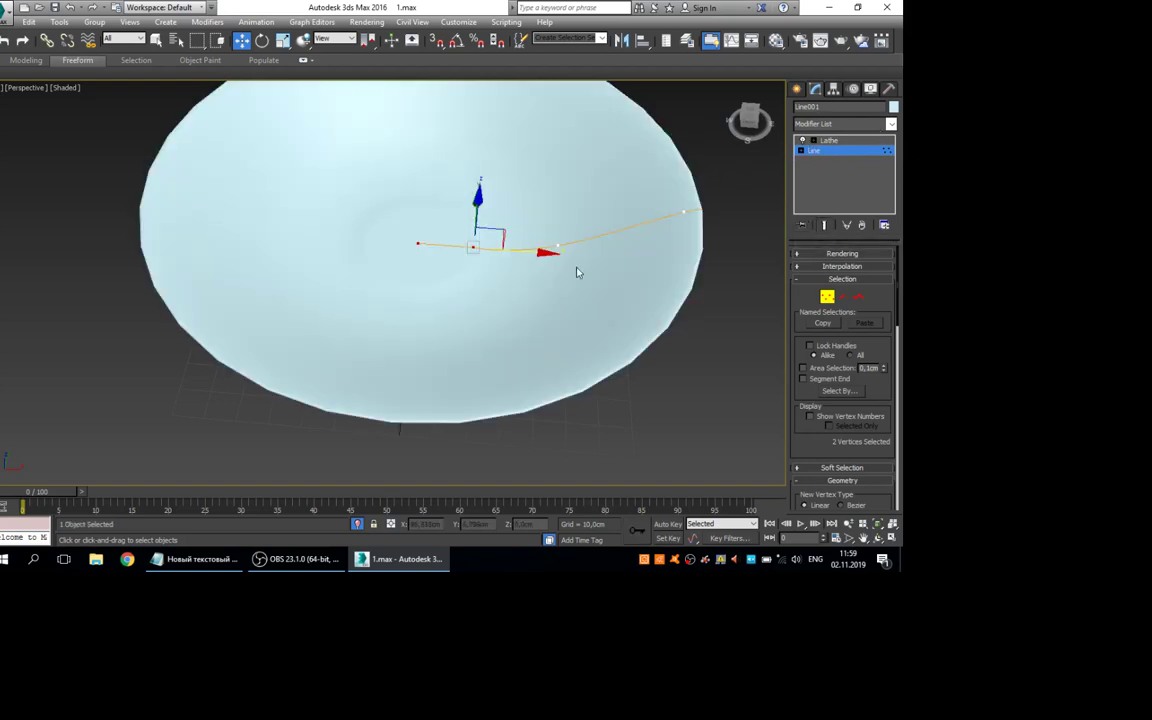
Raise the inner profile vertex between the plate's floor and sloping wall to about 30.5 cm along Z
{"action": "mouse_move", "coordinate": [475, 178]}
{"action": "left_mouse_down"}
{"action": "mouse_move", "coordinate": [471, 215]}
{"action": "mouse_move", "coordinate": [469, 190]}
{"action": "left_mouse_up"}
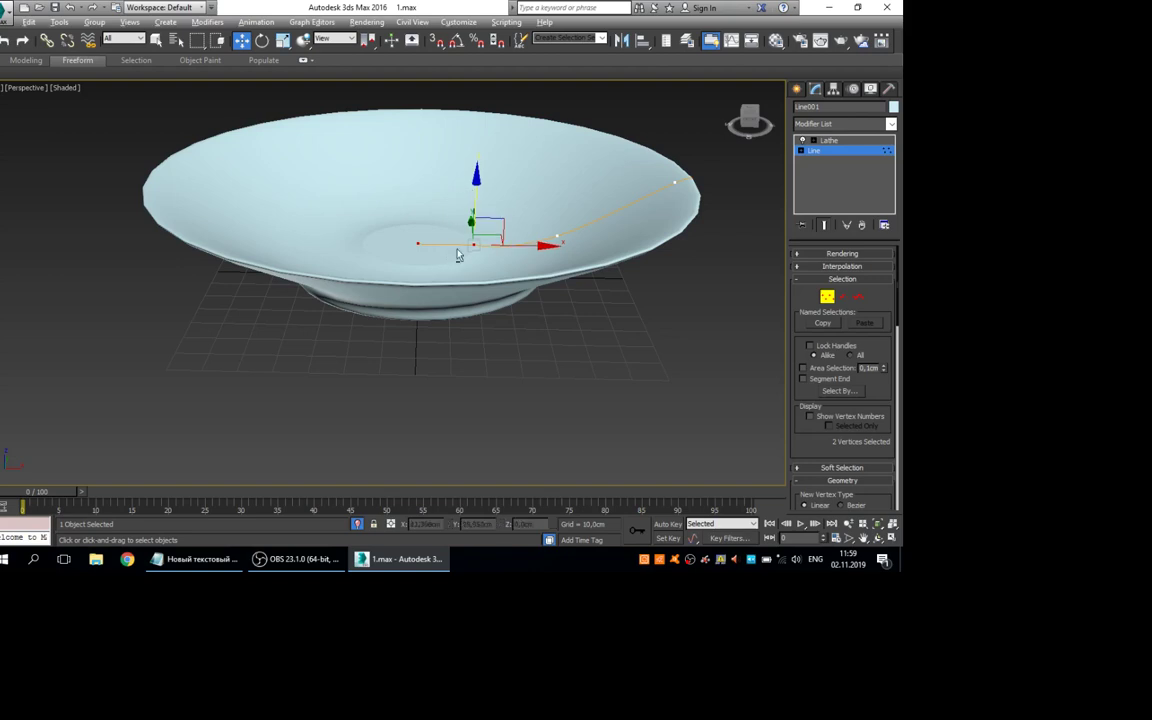
{"action": "scroll", "coordinate": [475, 250], "scroll_direction": "up", "scroll_amount": 6}
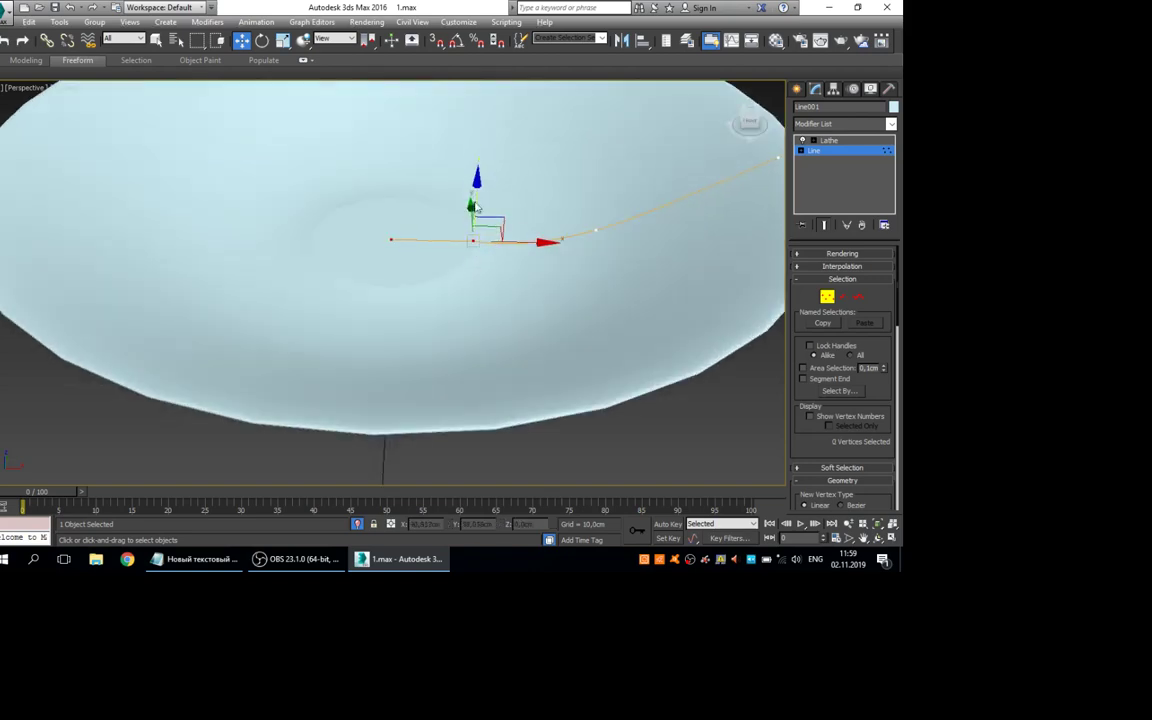
{"action": "left_click", "coordinate": [453, 238]}
{"action": "left_click", "coordinate": [474, 240]}
{"action": "middle_click_drag", "start_coordinate": [665, 262], "coordinate": [677, 188], "text": "alt"}
{"action": "scroll", "coordinate": [677, 210], "scroll_direction": "up", "scroll_amount": 5}
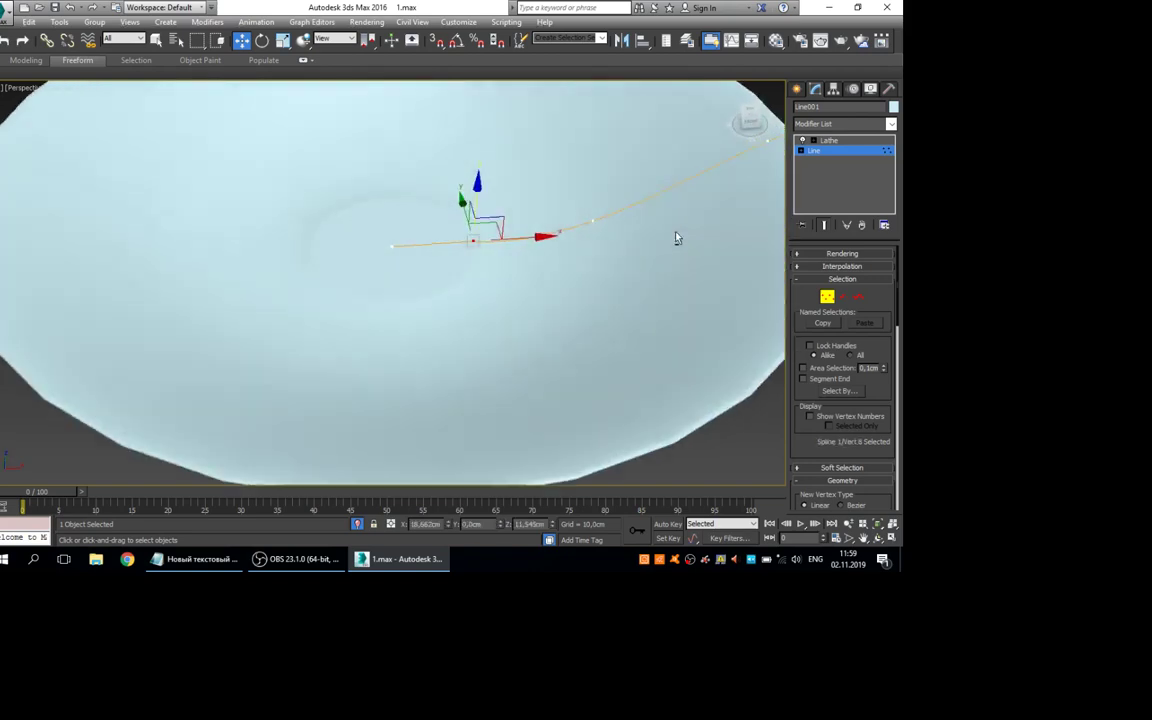
{"action": "left_click", "coordinate": [594, 224]}
{"action": "scroll", "coordinate": [594, 224], "scroll_direction": "down", "scroll_amount": 5}
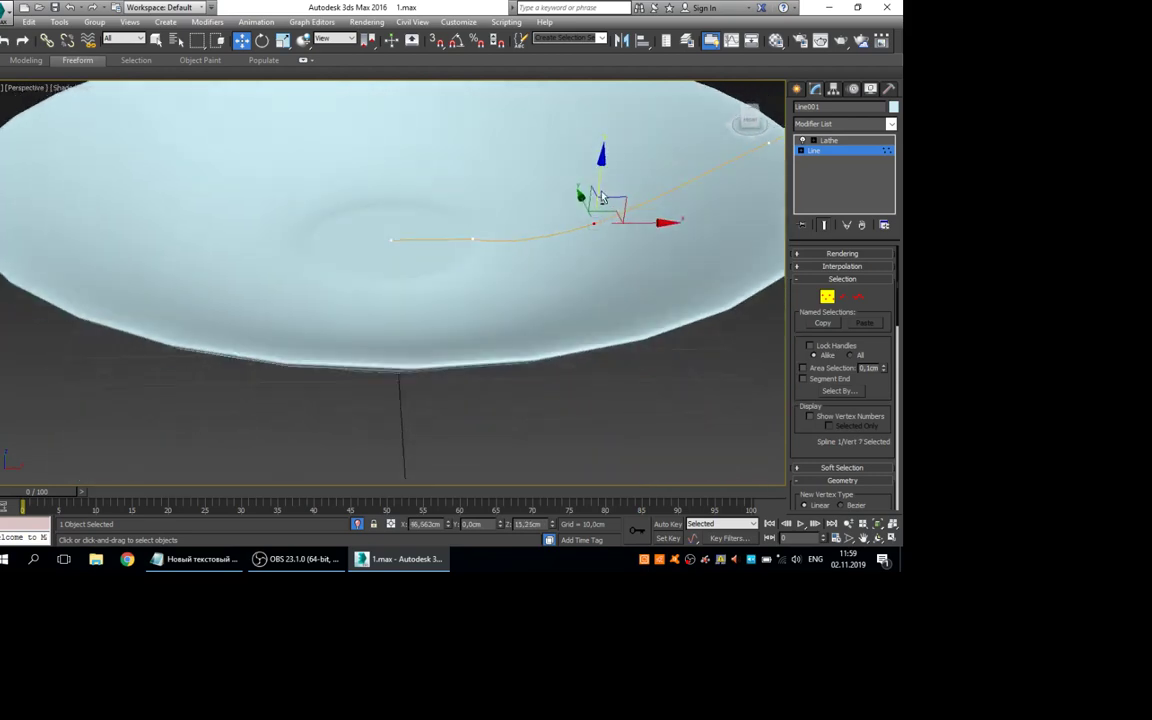
{"action": "left_click_drag", "start_coordinate": [600, 129], "coordinate": [600, 127]}
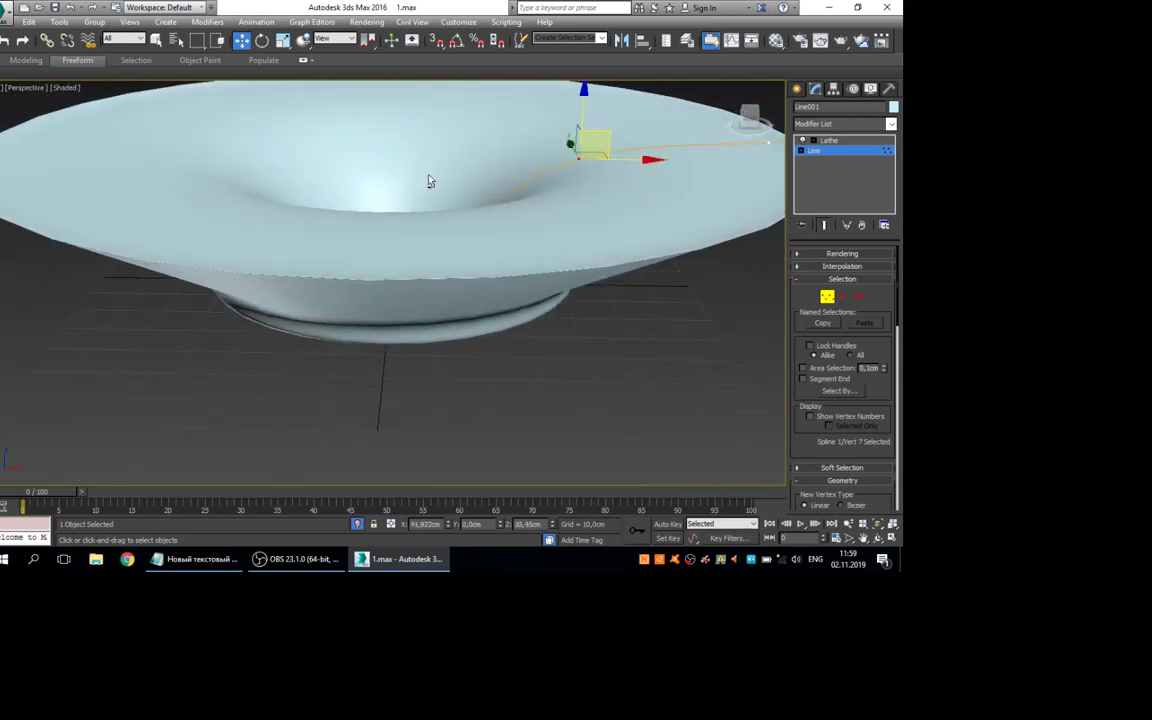
Lower the raised inner profile vertex back to the base of the plate's sloping wall
{"action": "middle_click_drag", "start_coordinate": [429, 180], "coordinate": [514, 180], "text": "alt"}
{"action": "scroll", "coordinate": [381, 224], "scroll_direction": "down", "scroll_amount": 4}
{"action": "scroll", "coordinate": [512, 191], "scroll_direction": "up", "scroll_amount": 4}
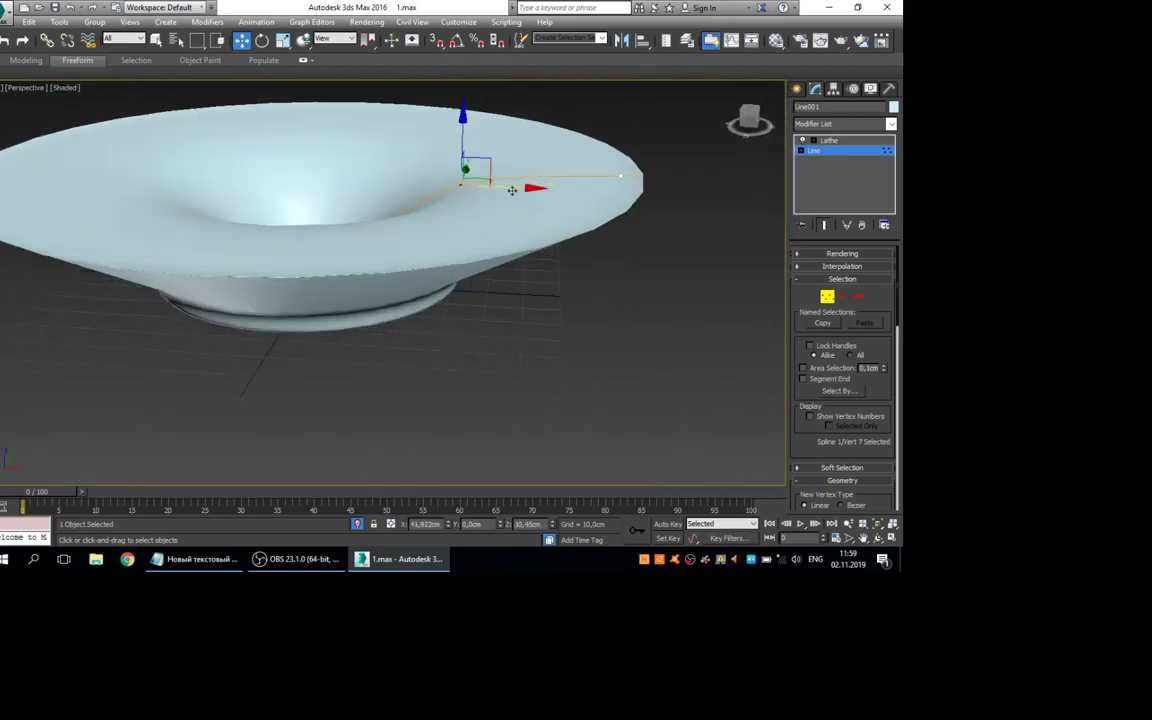
{"action": "left_click_drag", "start_coordinate": [472, 165], "coordinate": [486, 236]}
Convert the inner floor vertex nearest the plate's centre to Smooth and raise it to about 24.5 cm along Z
{"action": "left_click", "coordinate": [350, 258]}
{"action": "right_click", "coordinate": [349, 254]}
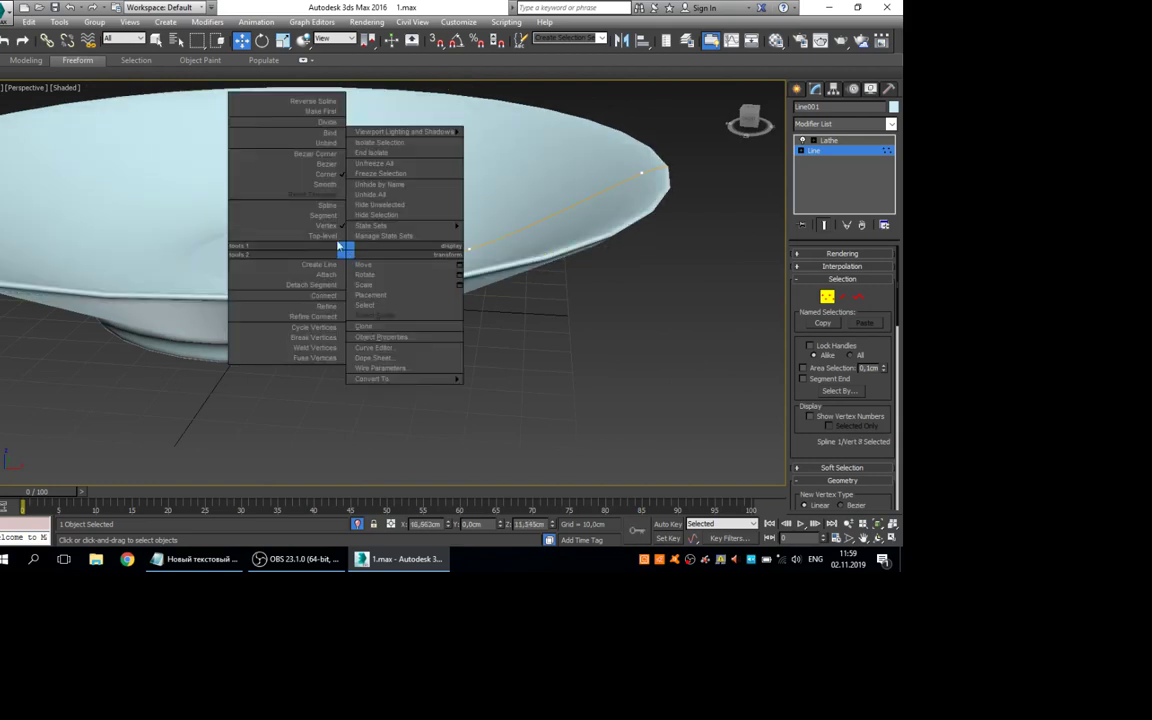
{"action": "left_click", "coordinate": [300, 185]}
{"action": "scroll", "coordinate": [363, 252], "scroll_direction": "up", "scroll_amount": 2}
{"action": "middle_click_drag", "start_coordinate": [363, 252], "coordinate": [350, 206], "text": "alt"}
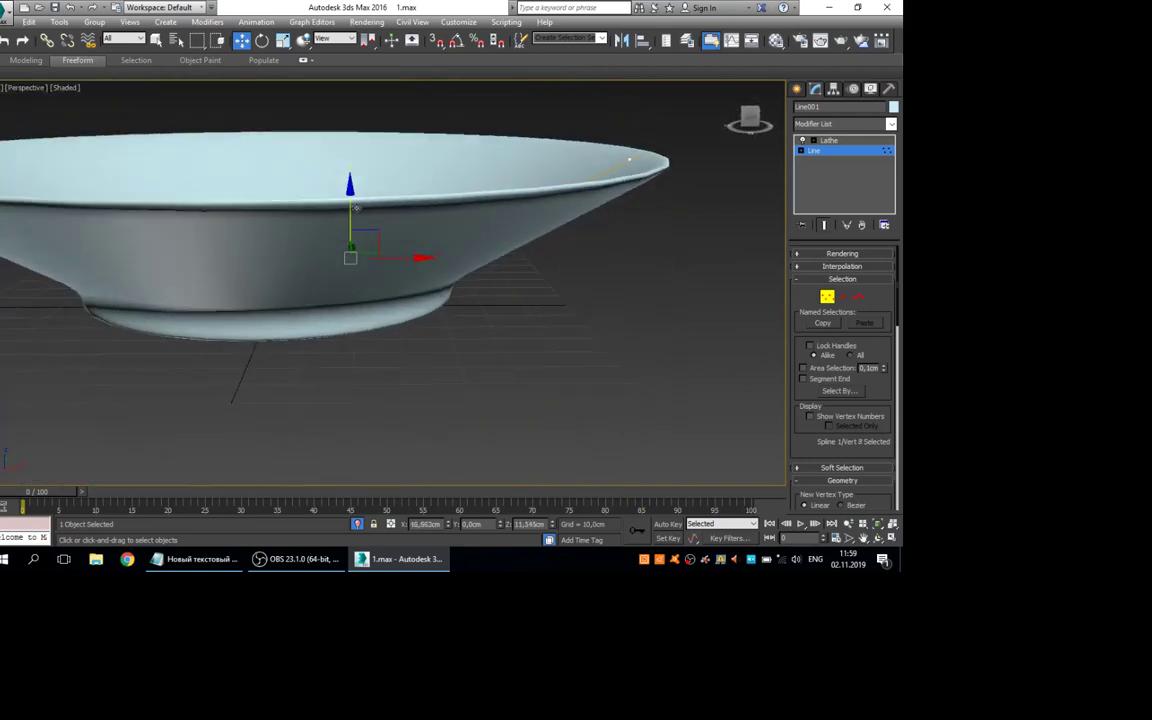
{"action": "left_click_drag", "start_coordinate": [350, 206], "coordinate": [350, 151]}
{"action": "middle_click_drag", "start_coordinate": [350, 151], "coordinate": [527, 262], "text": "alt"}
{"action": "scroll", "coordinate": [533, 210], "scroll_direction": "down", "scroll_amount": 3}
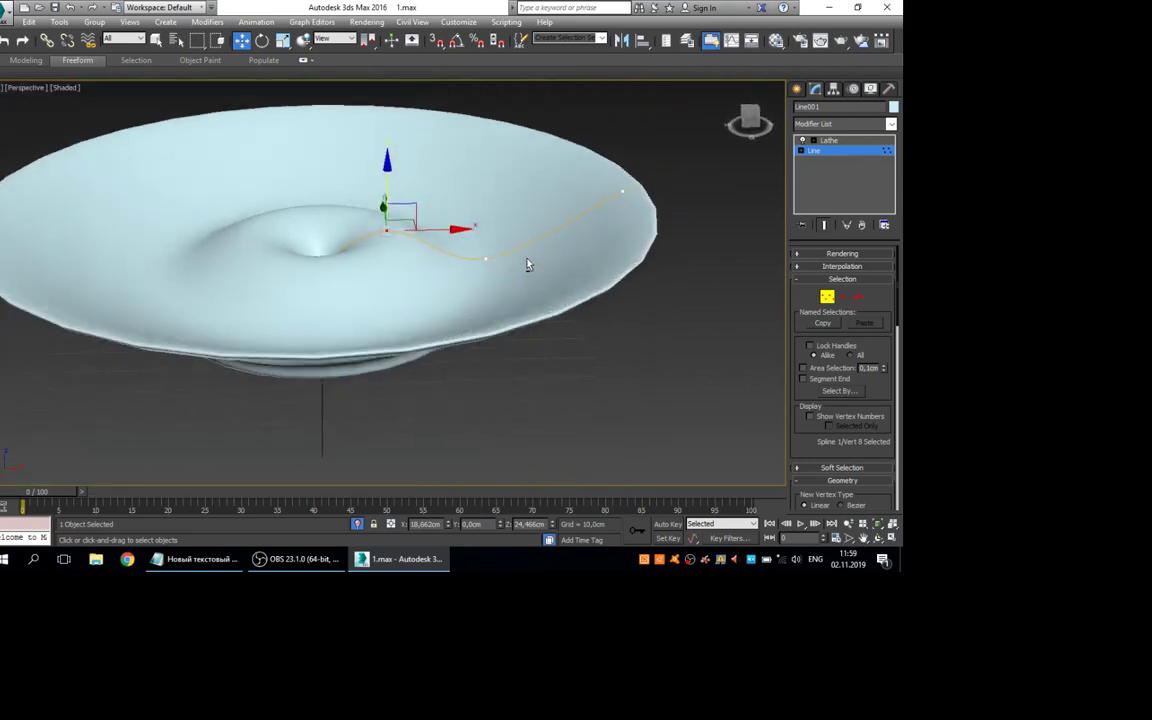
Toggle Show End Result and leave it off so that only the profile line is displayed
{"action": "scroll", "coordinate": [527, 262], "scroll_direction": "up", "scroll_amount": 3}
{"action": "left_click", "coordinate": [827, 226]}
{"action": "left_click", "coordinate": [827, 226]}
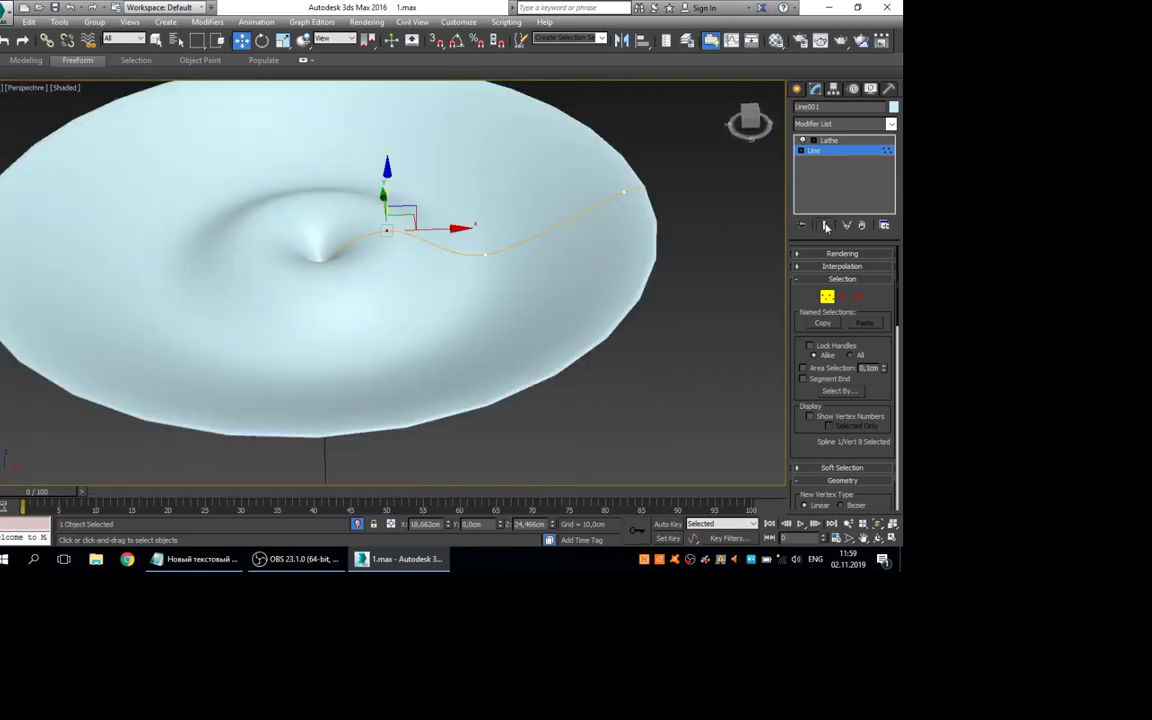
{"action": "left_click", "coordinate": [827, 226]}
{"action": "left_click", "coordinate": [826, 227]}
{"action": "left_click", "coordinate": [826, 227]}
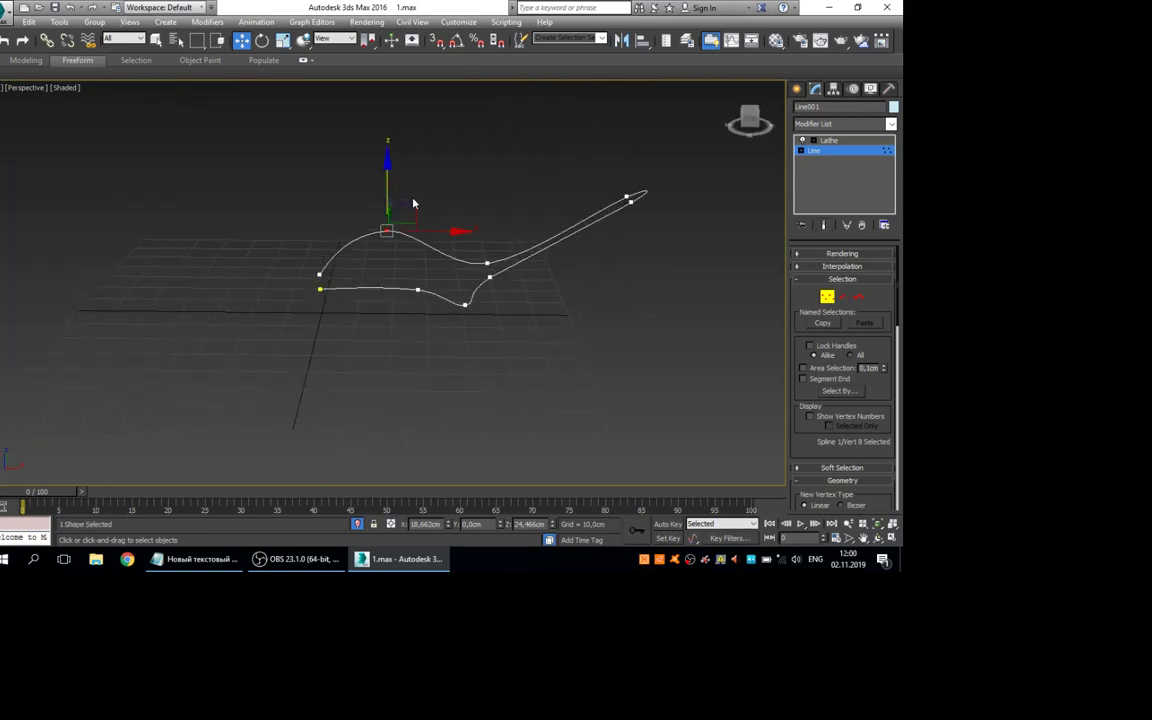
In the Front view with snapping on, lower the raised inner floor vertex to about 11.5 cm along Z
{"action": "key", "text": "f"}
{"action": "left_click_drag", "start_coordinate": [386, 222], "coordinate": [350, 307]}
{"action": "key", "text": "s"}
{"action": "scroll", "coordinate": [372, 303], "scroll_direction": "up", "scroll_amount": 8}
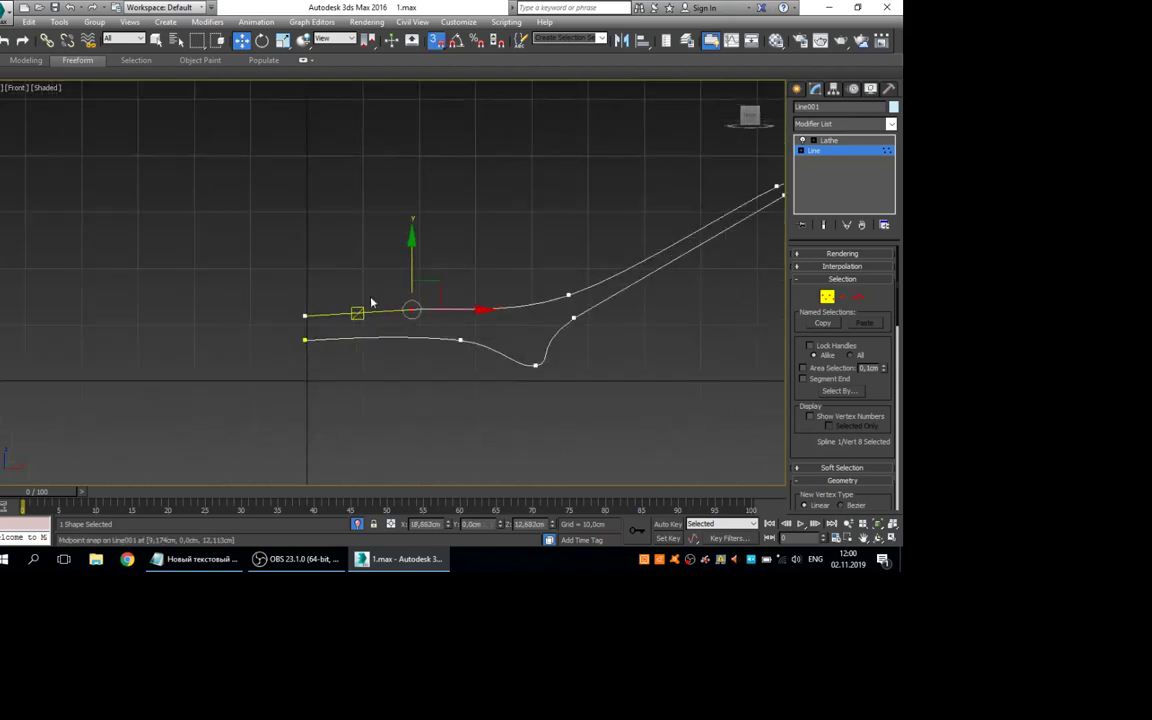
{"action": "left_click_drag", "start_coordinate": [462, 259], "coordinate": [252, 327]}
{"action": "middle_click_drag", "start_coordinate": [447, 326], "coordinate": [352, 334]}
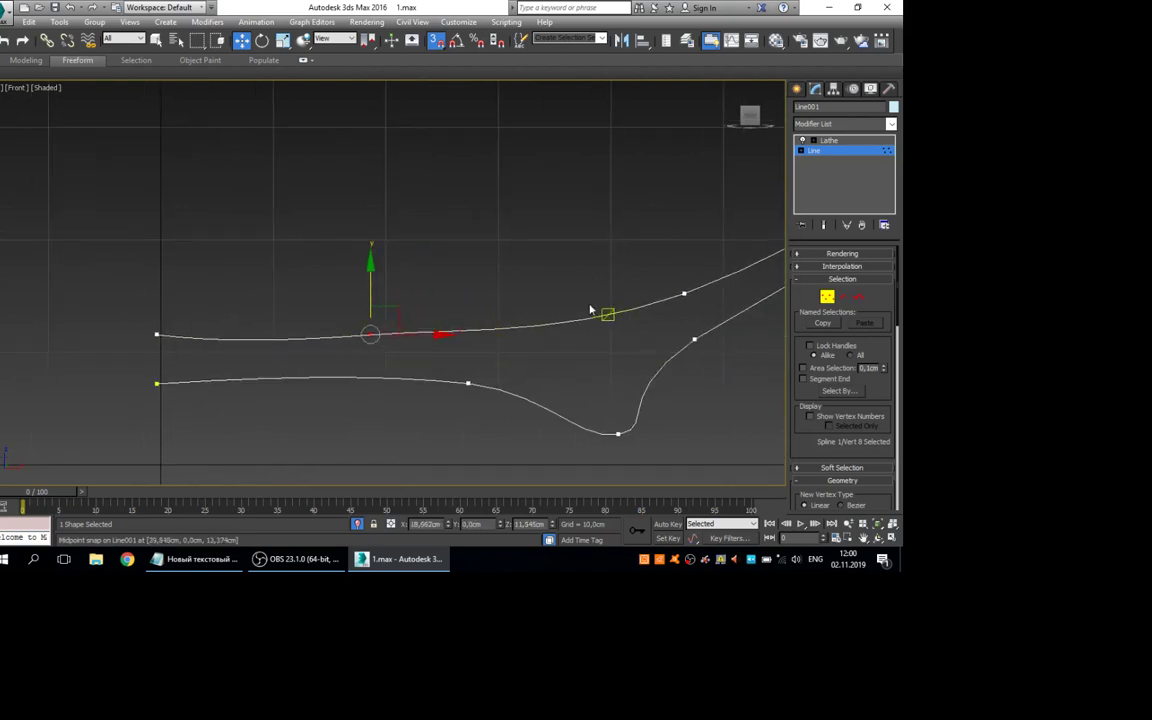
Delete the inner floor vertex and the vertex at the base of the sloping wall from the profile's upper edge
{"action": "key", "text": "Delete"}
{"action": "scroll", "coordinate": [588, 290], "scroll_direction": "down", "scroll_amount": 2}
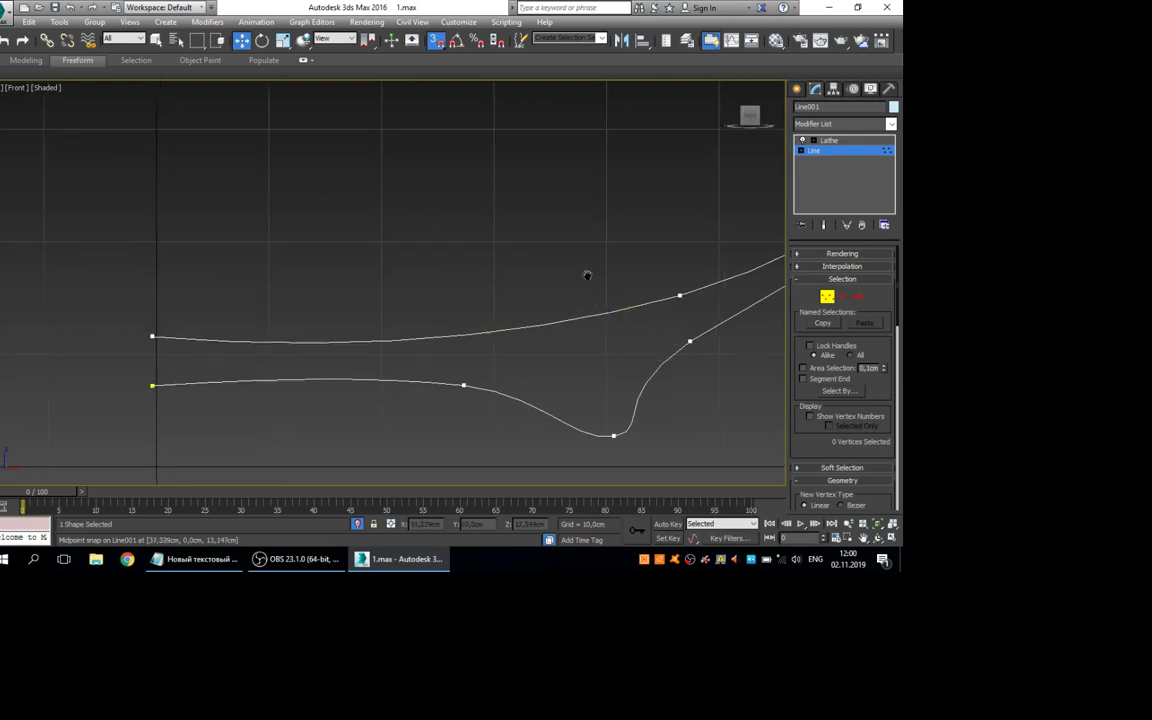
{"action": "left_click_drag", "start_coordinate": [573, 249], "coordinate": [636, 305]}
{"action": "key", "text": "Delete"}
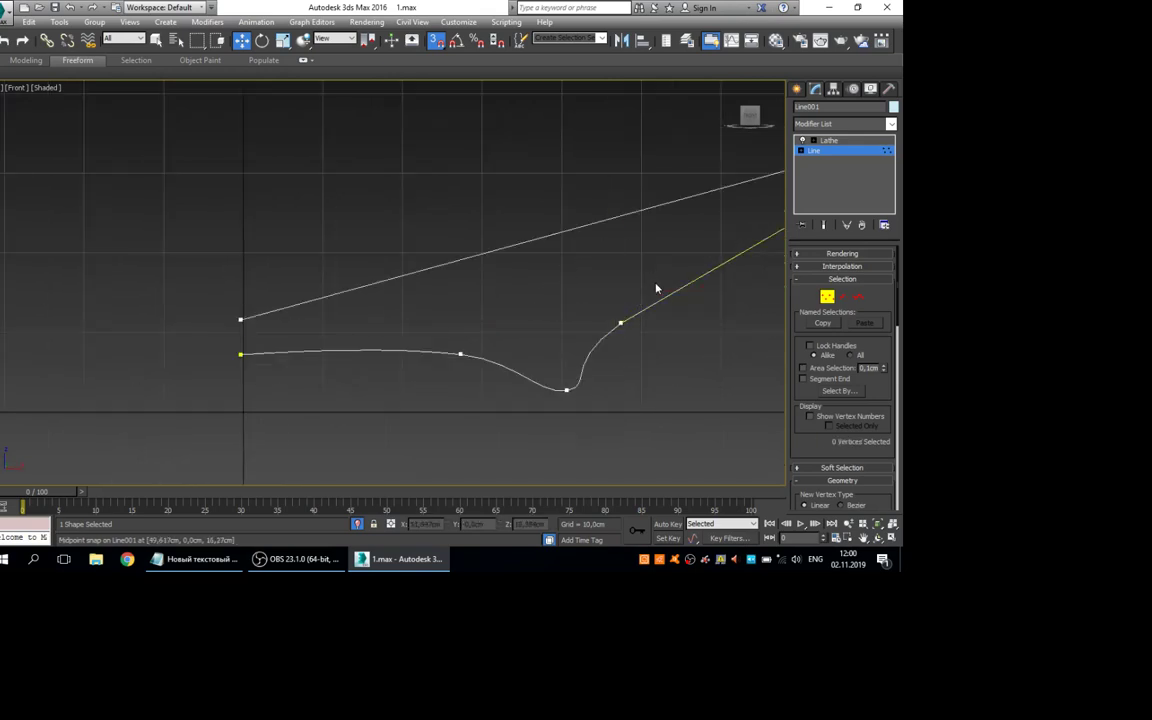
{"action": "middle_click_drag", "start_coordinate": [656, 288], "coordinate": [370, 303]}
{"action": "scroll", "coordinate": [370, 303], "scroll_direction": "down", "scroll_amount": 3}
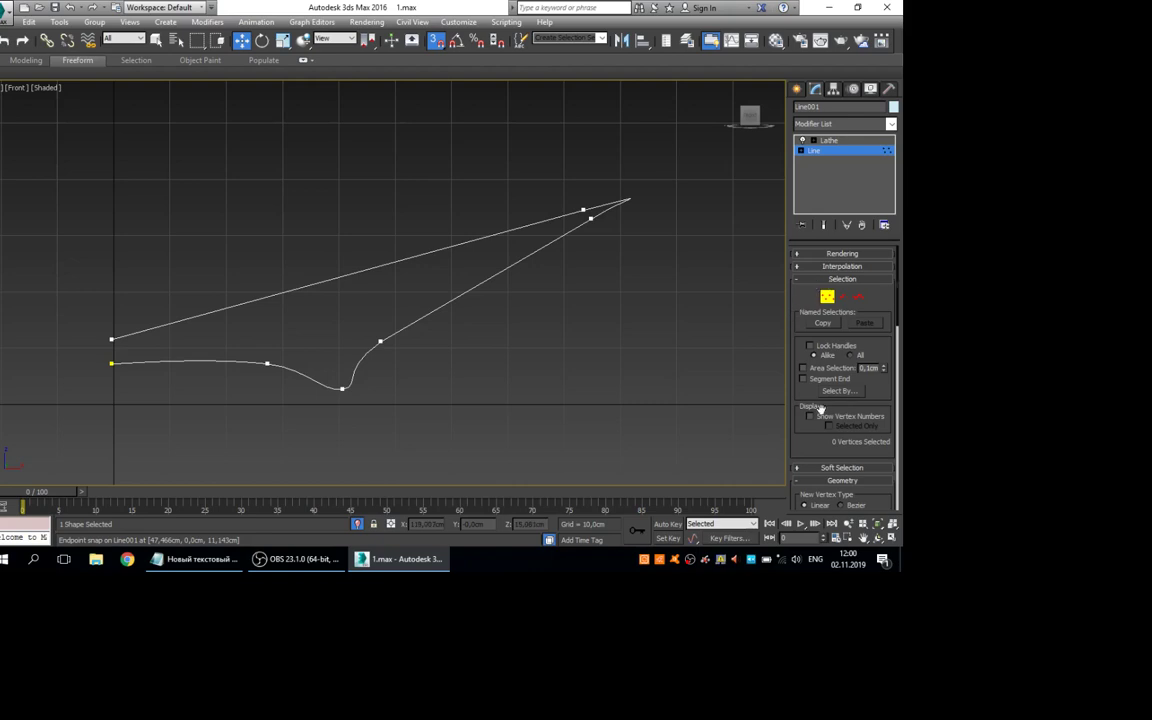
Activate Refine in the line's vertex geometry options and turn off 3D snapping
{"action": "scroll", "coordinate": [810, 297], "scroll_direction": "down", "scroll_amount": 3}
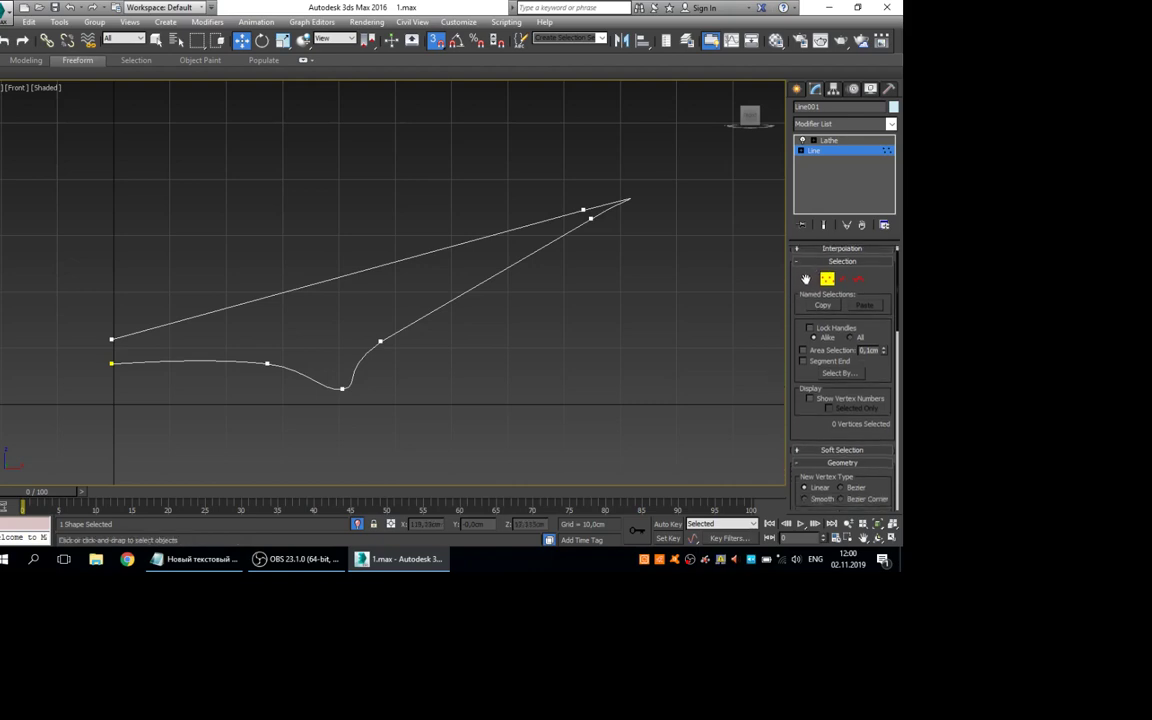
{"action": "left_click_drag", "start_coordinate": [808, 392], "coordinate": [807, 264]}
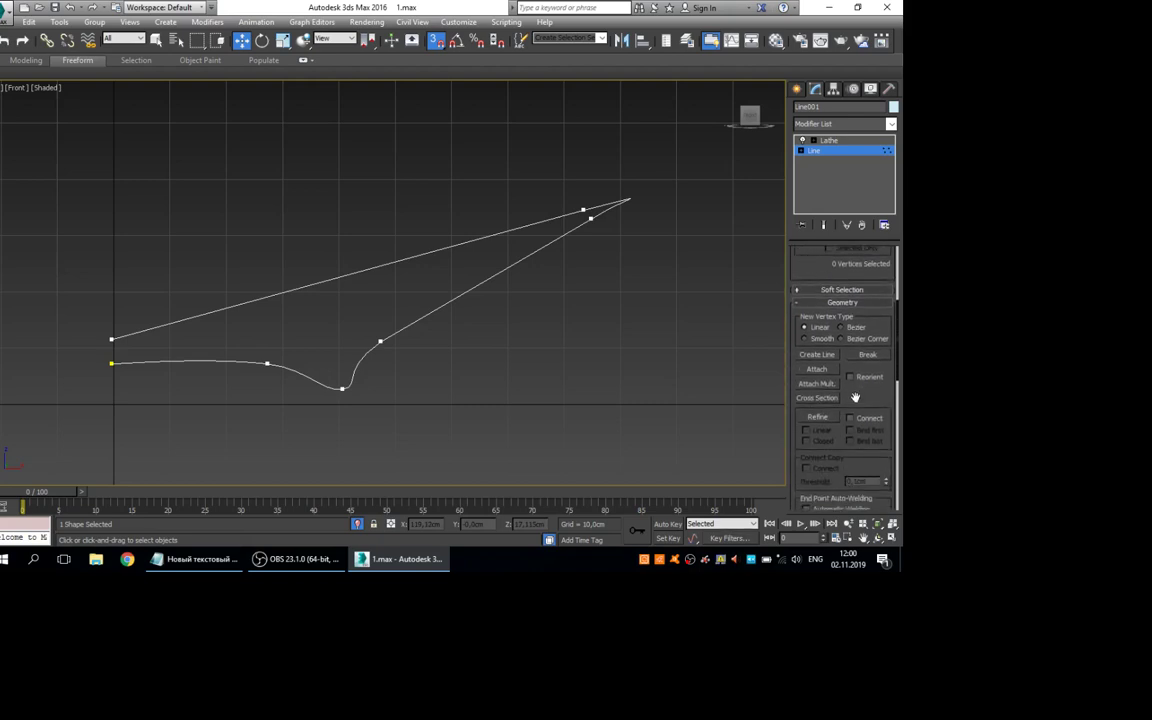
{"action": "scroll", "coordinate": [812, 300], "scroll_direction": "down", "scroll_amount": 3}
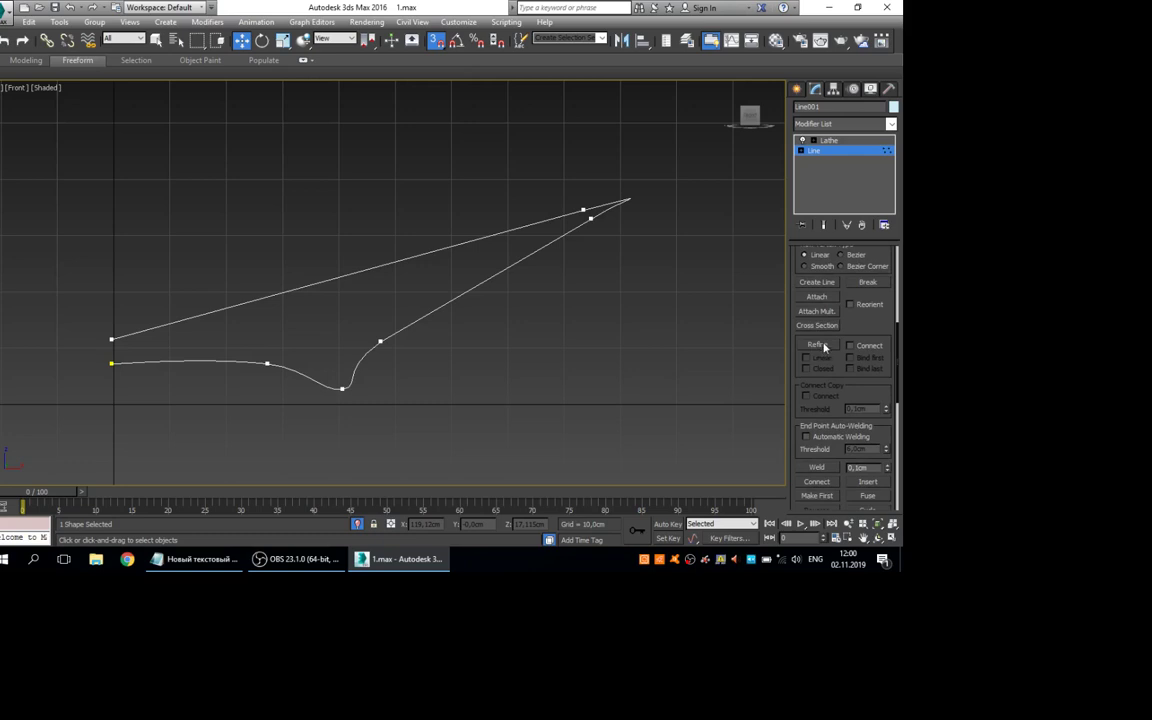
{"action": "left_click", "coordinate": [816, 345]}
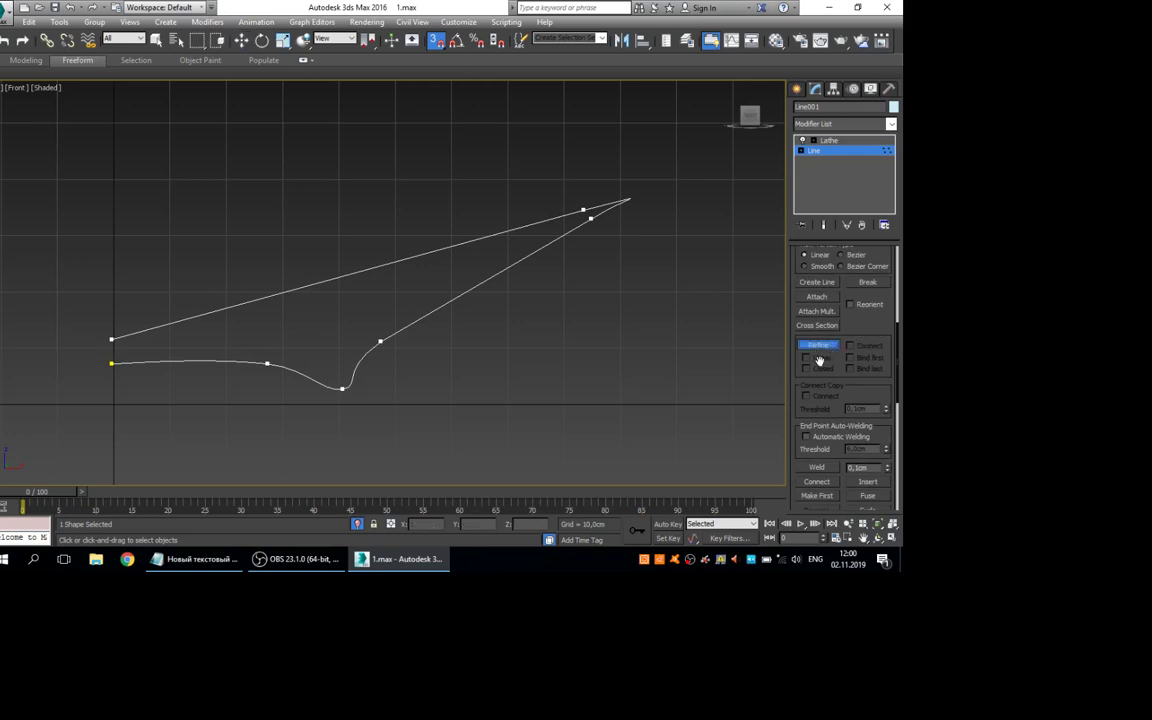
{"action": "scroll", "coordinate": [840, 390], "scroll_direction": "up", "scroll_amount": 4}
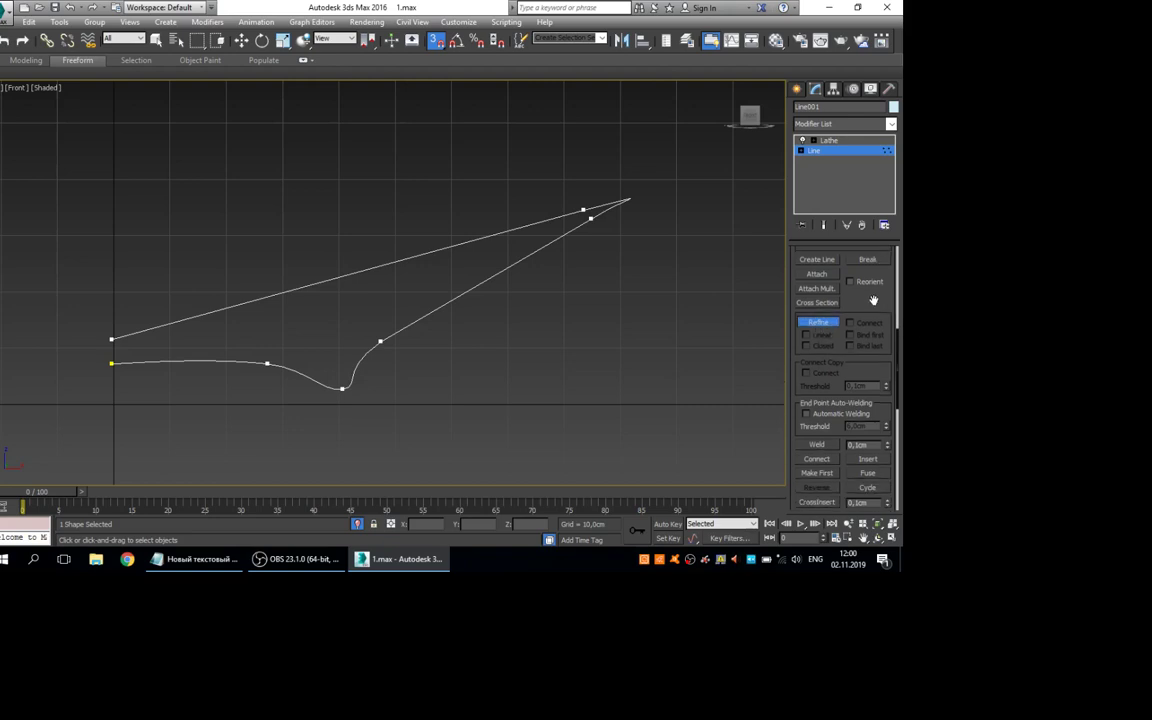
{"action": "scroll", "coordinate": [860, 424], "scroll_direction": "down", "scroll_amount": 1}
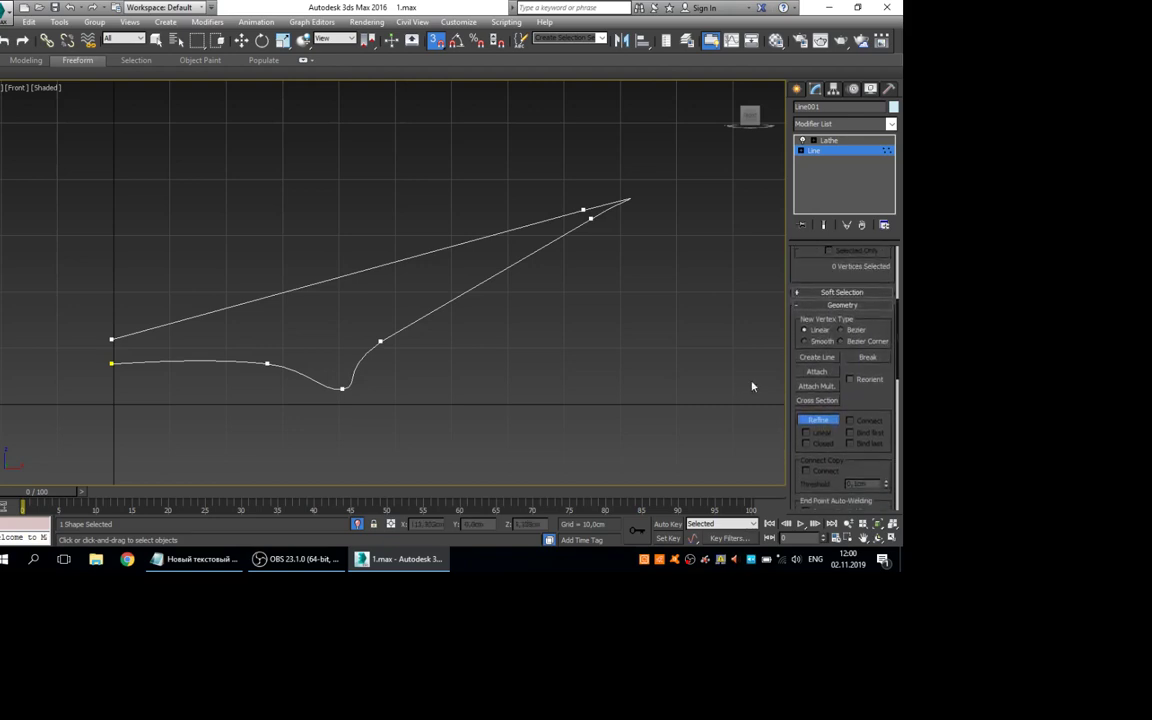
{"action": "scroll", "coordinate": [833, 417], "scroll_direction": "down", "scroll_amount": 2}
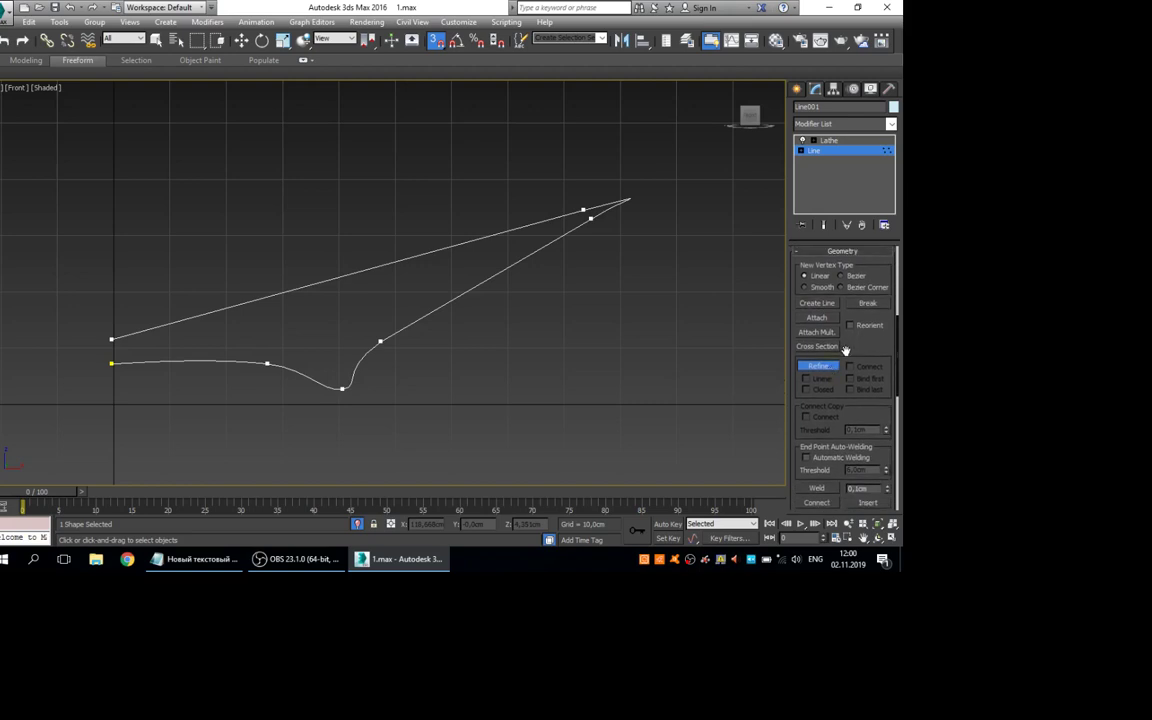
{"action": "scroll", "coordinate": [845, 350], "scroll_direction": "up", "scroll_amount": 4}
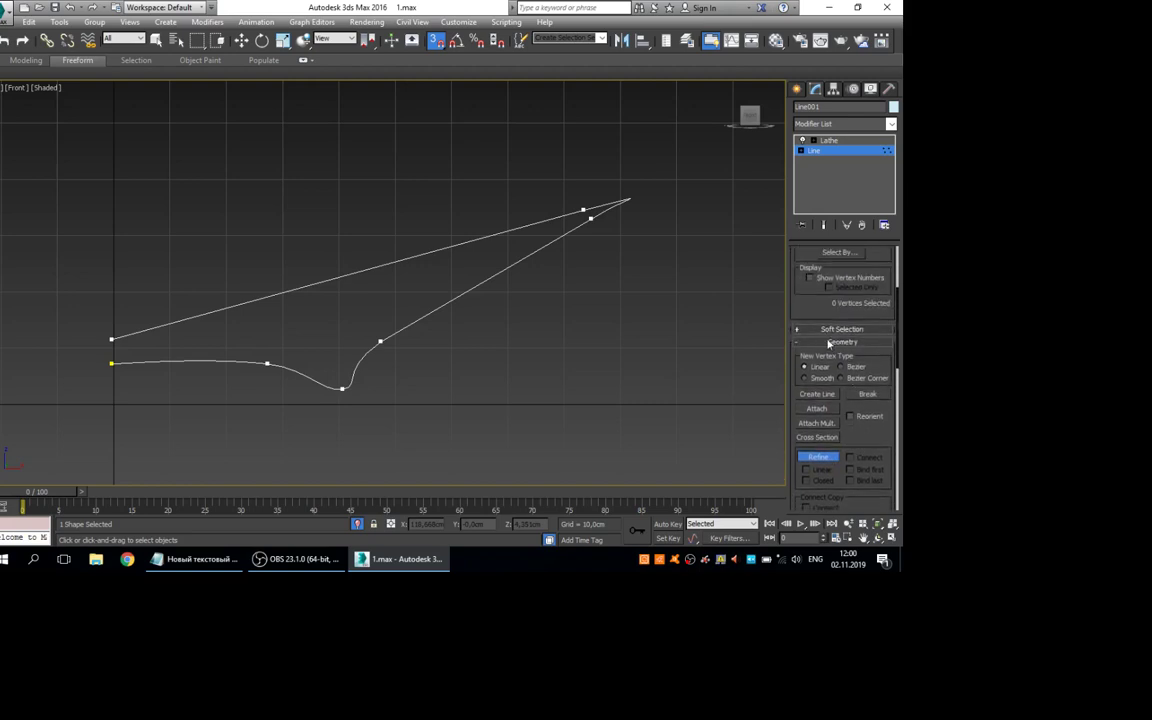
{"action": "left_click", "coordinate": [841, 342]}
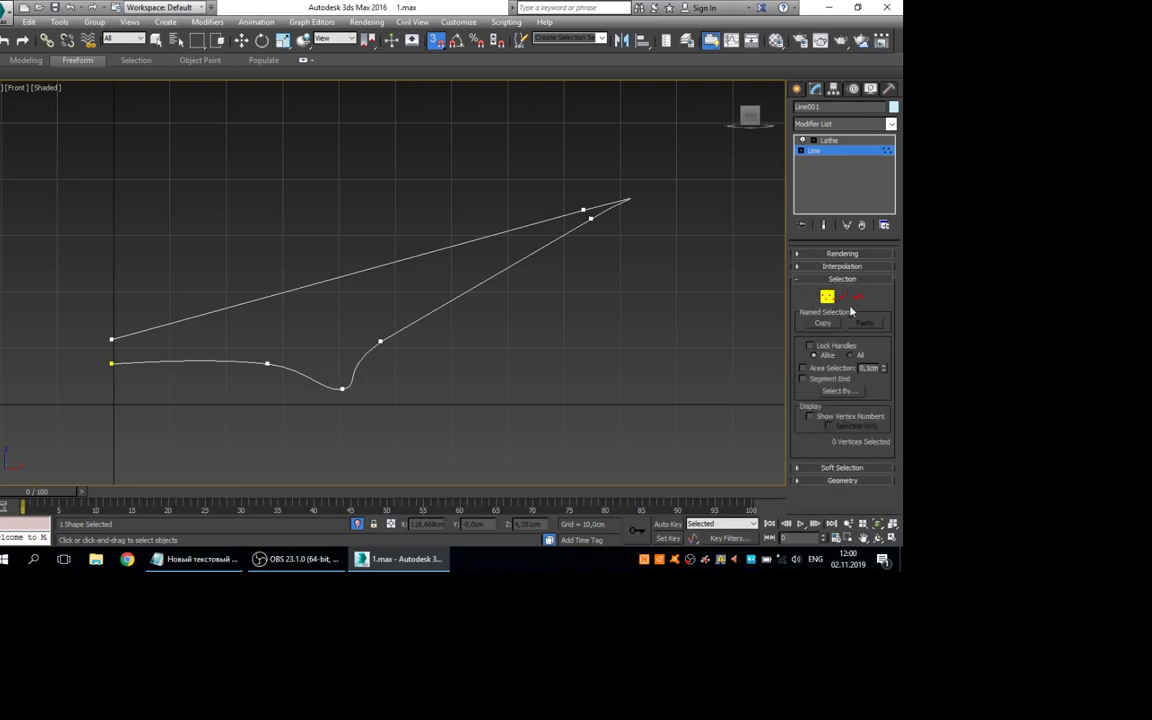
{"action": "left_click", "coordinate": [845, 481]}
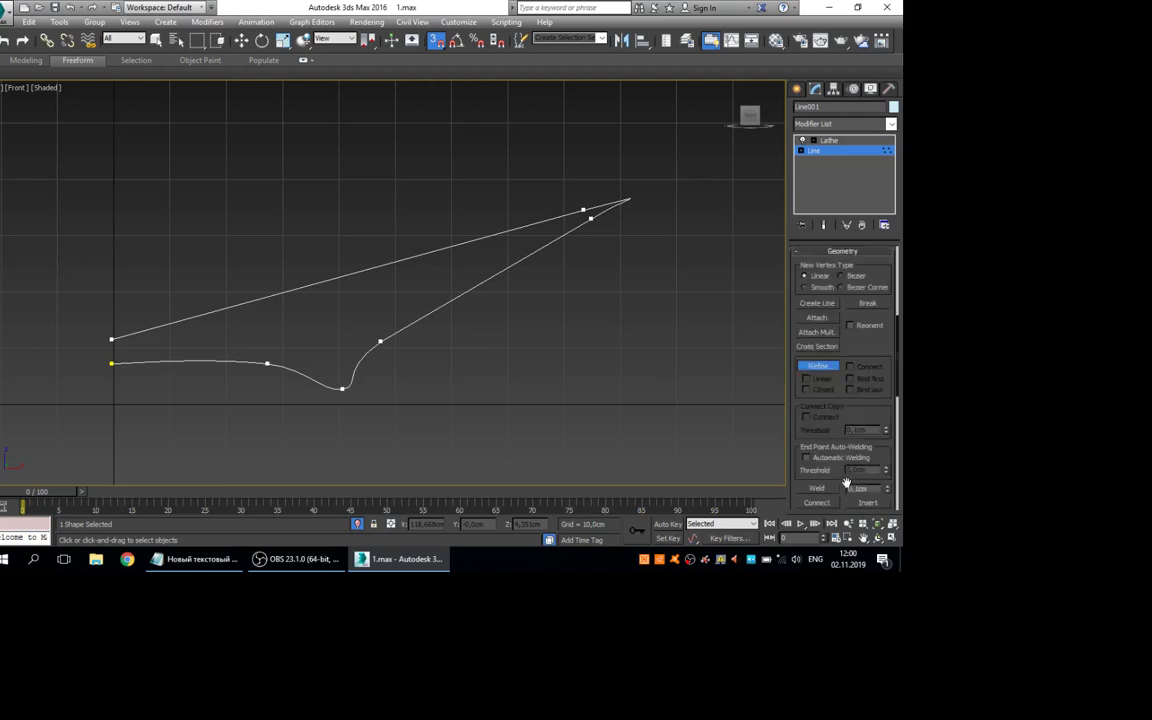
{"action": "scroll", "coordinate": [838, 334], "scroll_direction": "down", "scroll_amount": 2}
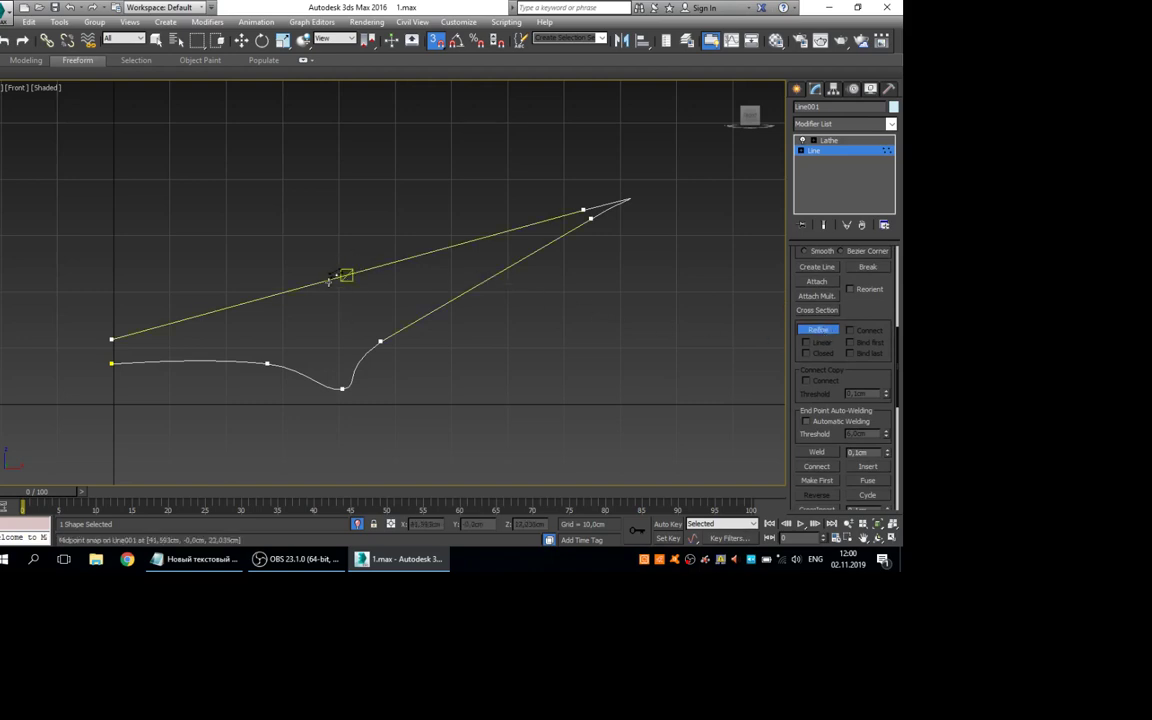
{"action": "left_click", "coordinate": [436, 40]}
Insert a vertex midway along the profile's straight upper edge and delete it again
{"action": "left_click", "coordinate": [366, 268]}
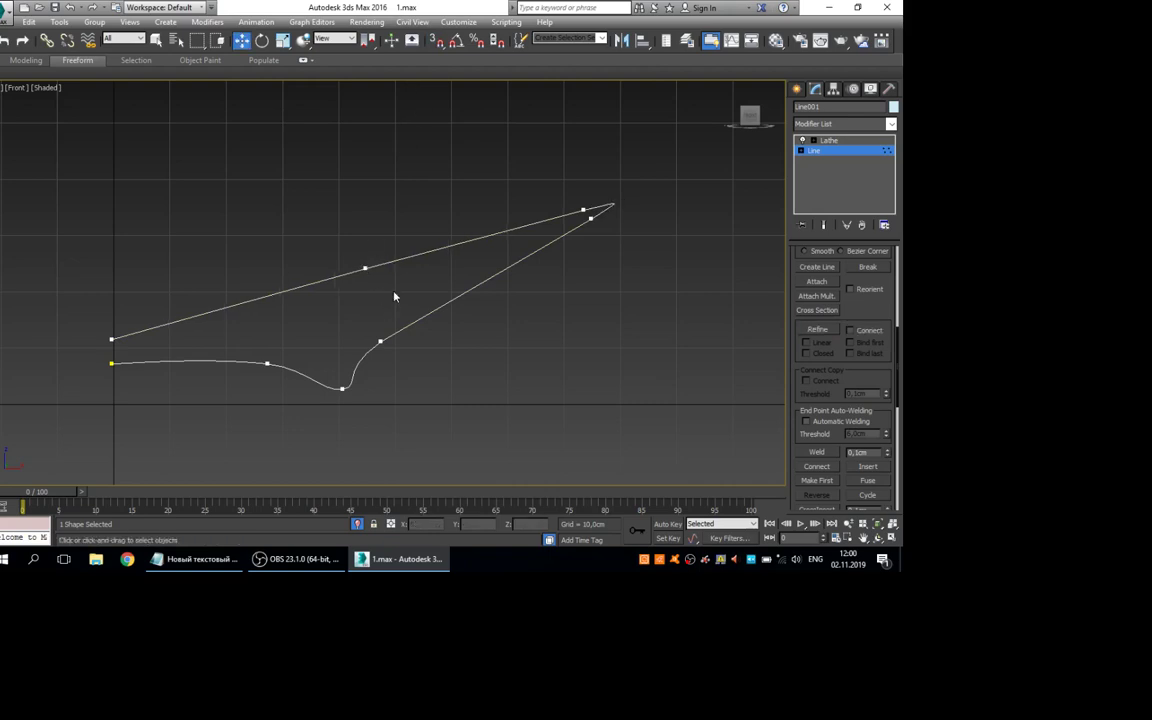
{"action": "key", "text": "w"}
{"action": "left_click", "coordinate": [366, 268]}
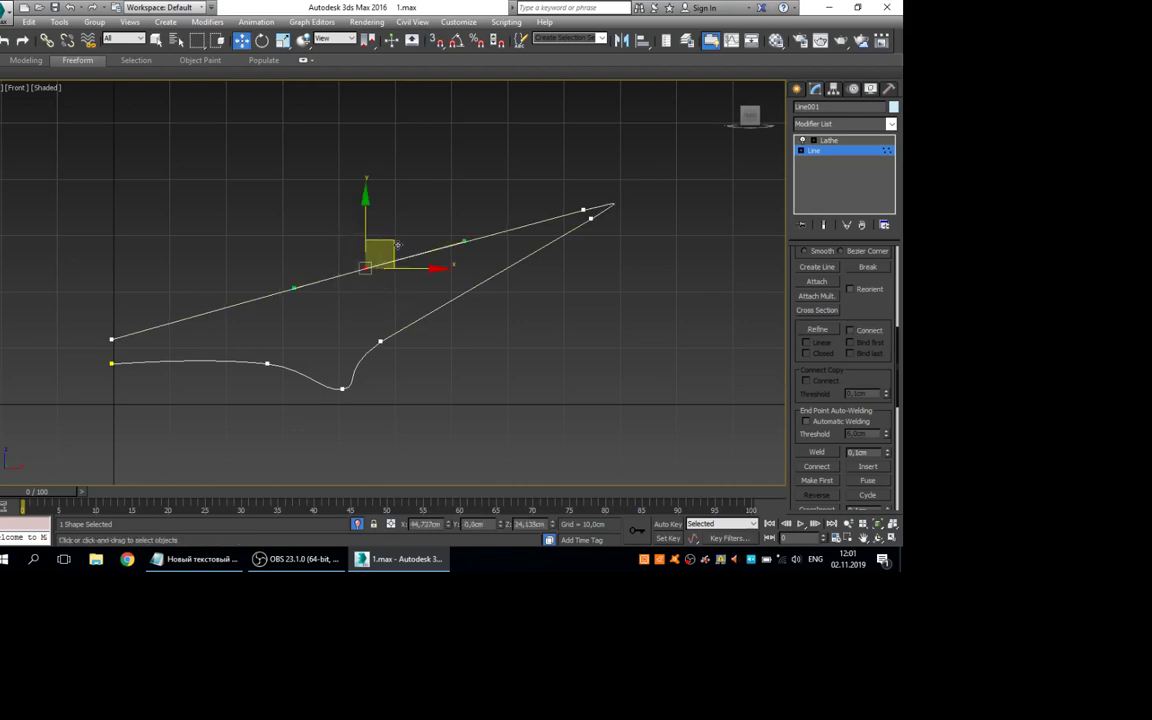
{"action": "key", "text": "Delete"}
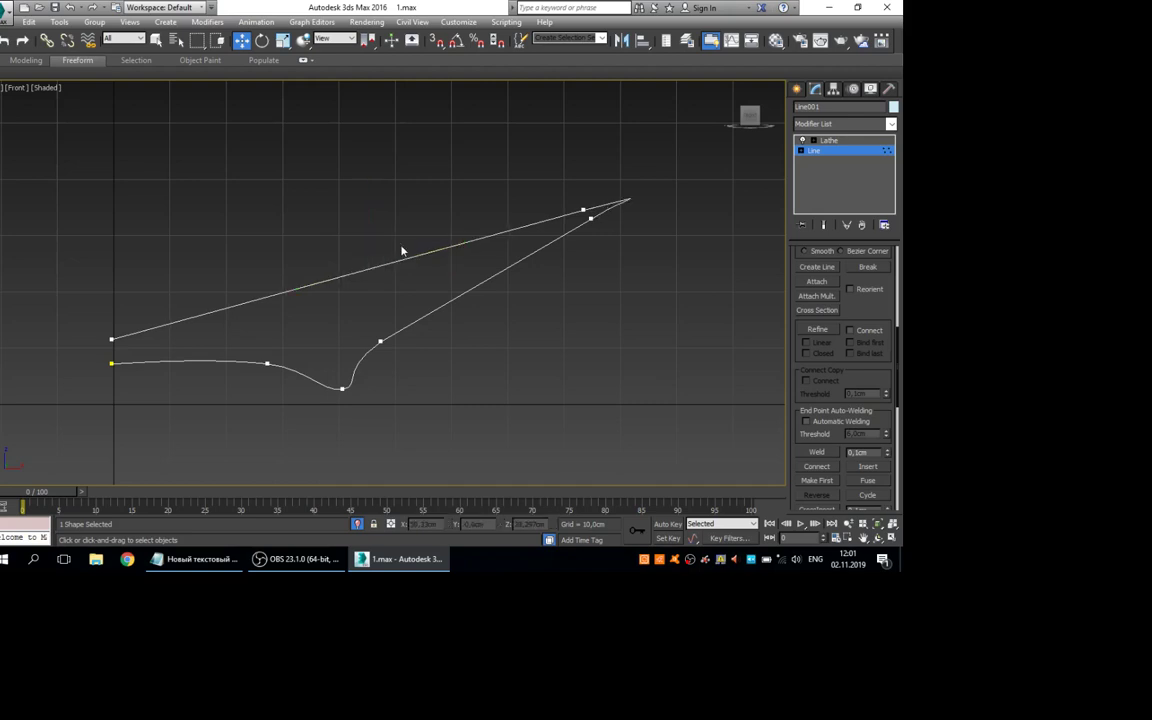
Refine the upper edge with a new vertex, move it to about X 38.7, Z 13.2 cm, and adjust its outer tangent handle
{"action": "left_click", "coordinate": [817, 330]}
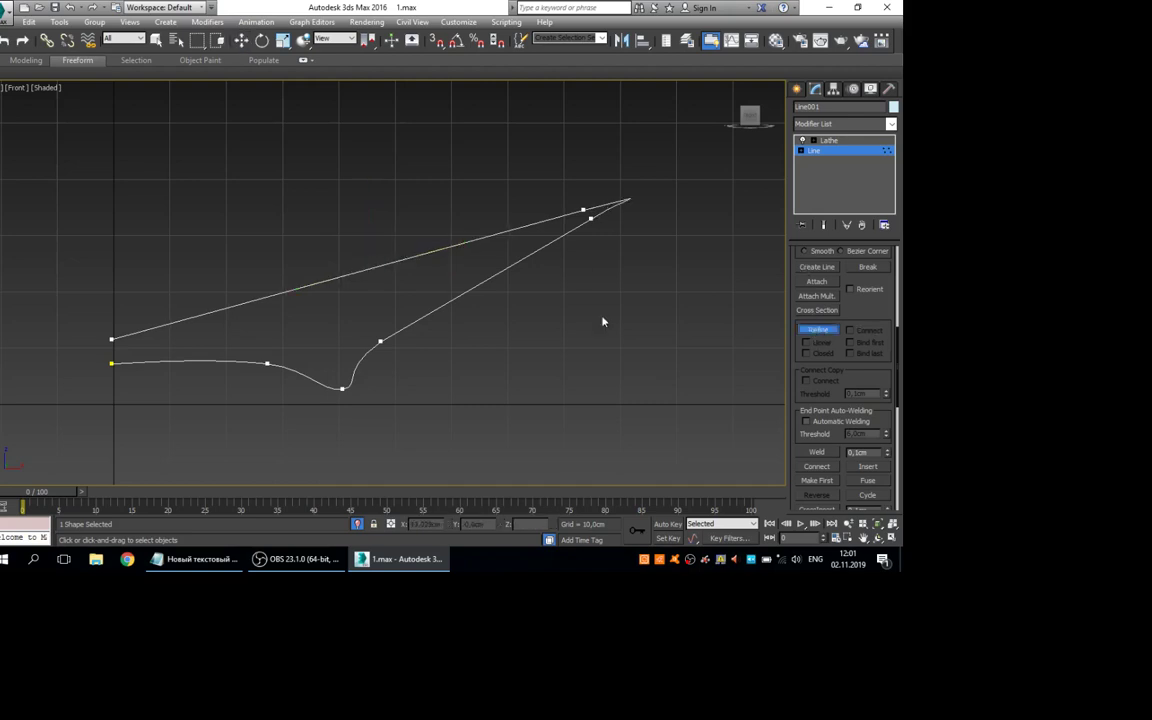
{"action": "left_click", "coordinate": [352, 273]}
{"action": "right_click", "coordinate": [391, 302]}
{"action": "left_click_drag", "start_coordinate": [391, 302], "coordinate": [299, 239]}
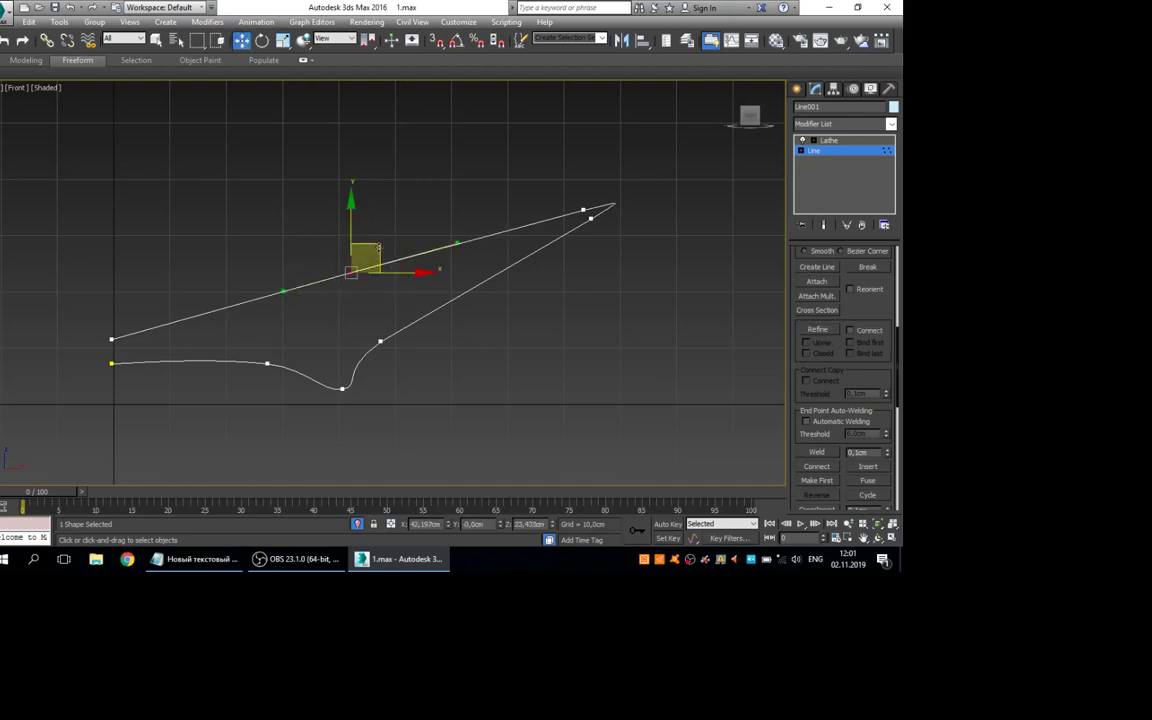
{"action": "left_click_drag", "start_coordinate": [379, 247], "coordinate": [360, 305]}
{"action": "mouse_move", "coordinate": [438, 300]}
{"action": "left_mouse_down"}
{"action": "mouse_move", "coordinate": [381, 265]}
{"action": "mouse_move", "coordinate": [420, 297]}
{"action": "left_mouse_up"}
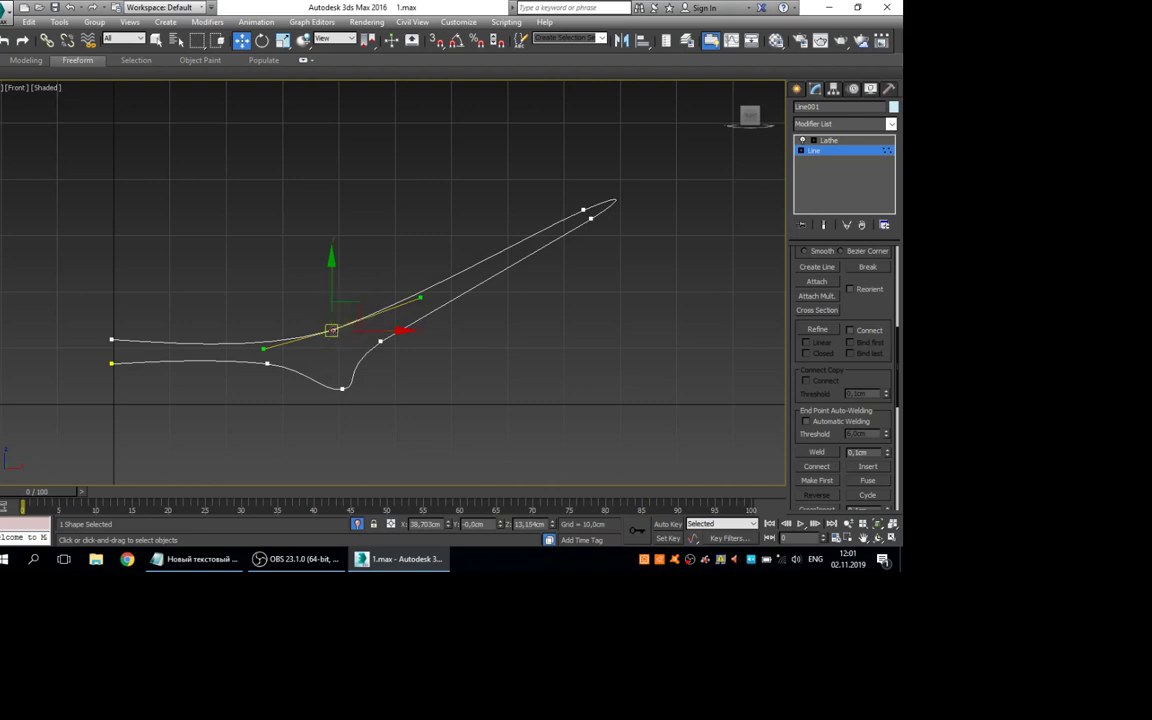
Convert the inserted upper-edge vertex to Bezier and reposition it outward up the slope for a smooth floor-to-wall curve
{"action": "right_click", "coordinate": [329, 326]}
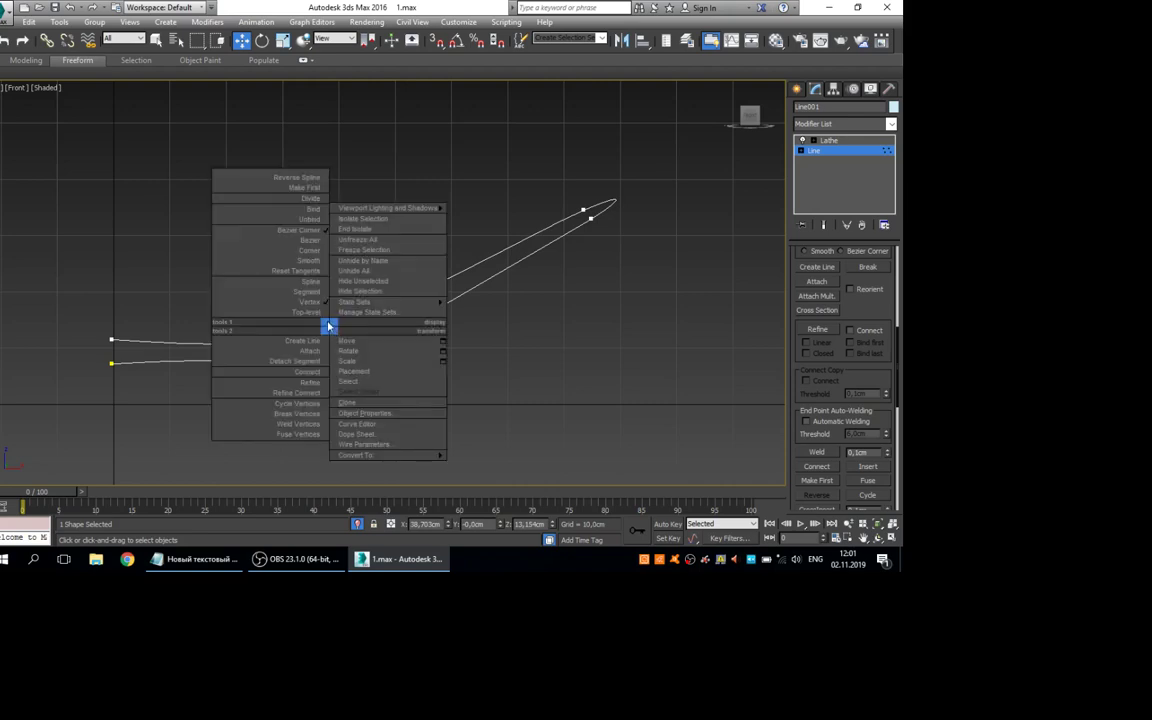
{"action": "left_click", "coordinate": [310, 242]}
{"action": "left_click_drag", "start_coordinate": [358, 303], "coordinate": [337, 318]}
{"action": "left_click_drag", "start_coordinate": [449, 261], "coordinate": [432, 279]}
{"action": "left_click", "coordinate": [543, 301]}
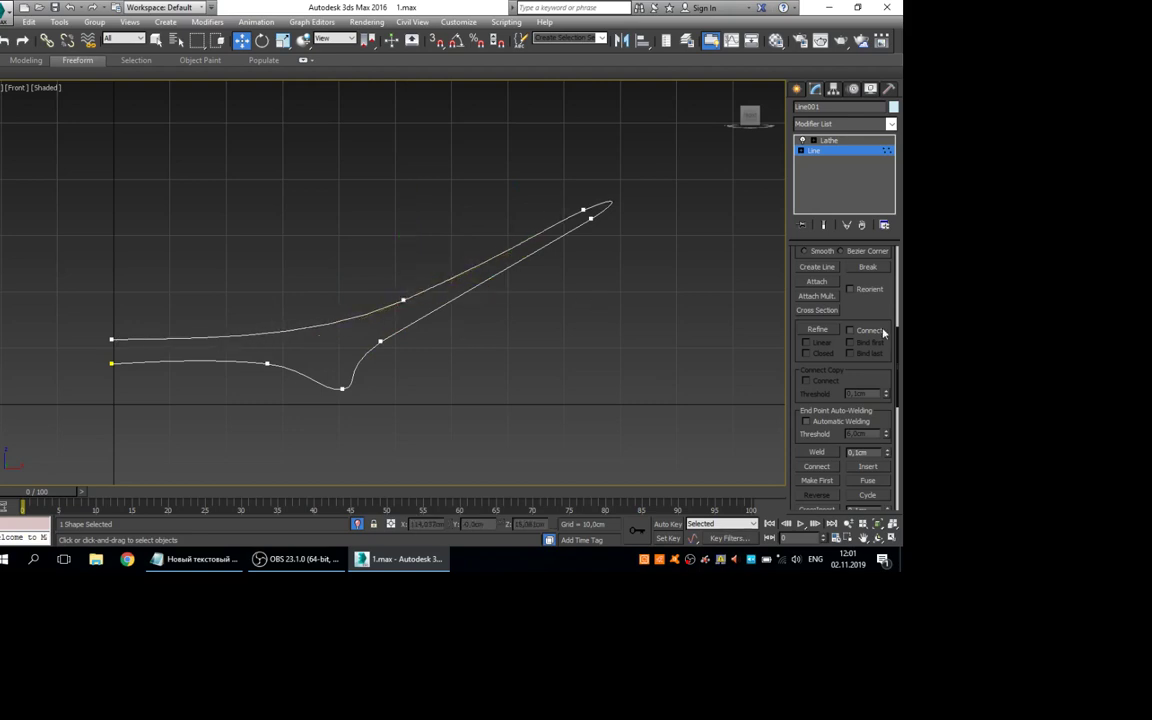
Refine the underside of the sloping wall with a new vertex and lower it to about X 71.7, Z 20.7 cm
{"action": "left_click", "coordinate": [817, 330]}
{"action": "left_click", "coordinate": [519, 260]}
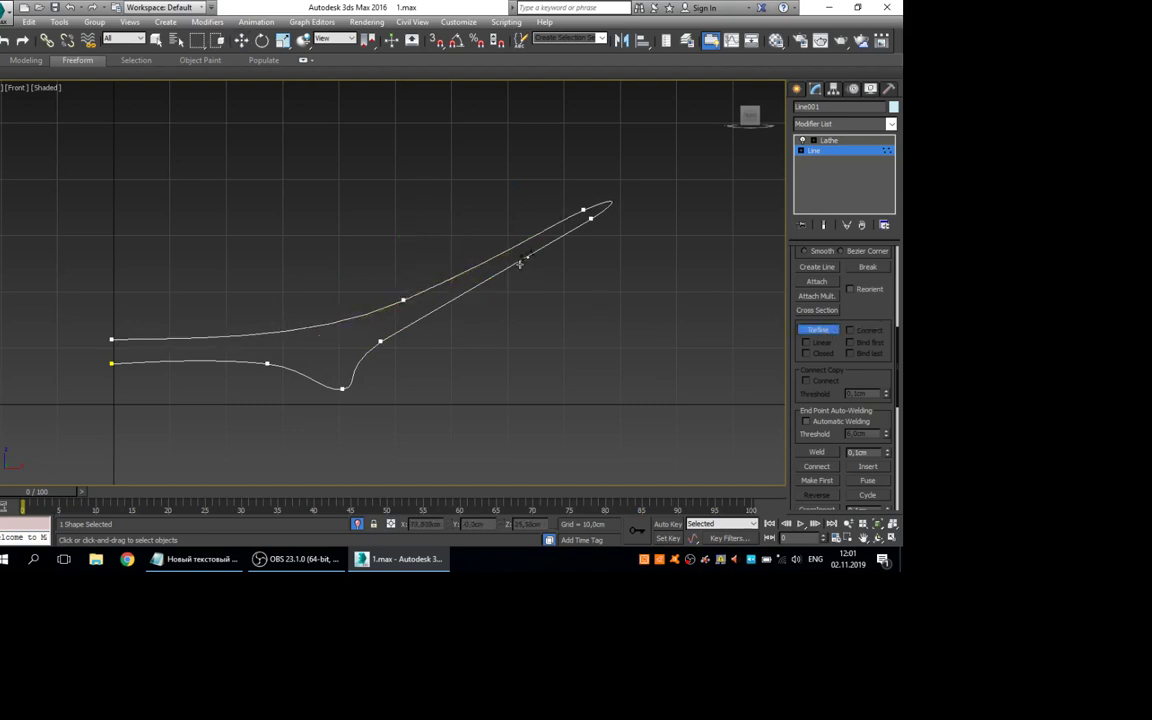
{"action": "right_click", "coordinate": [548, 289]}
{"action": "left_click", "coordinate": [515, 255]}
{"action": "left_click_drag", "start_coordinate": [543, 248], "coordinate": [590, 242]}
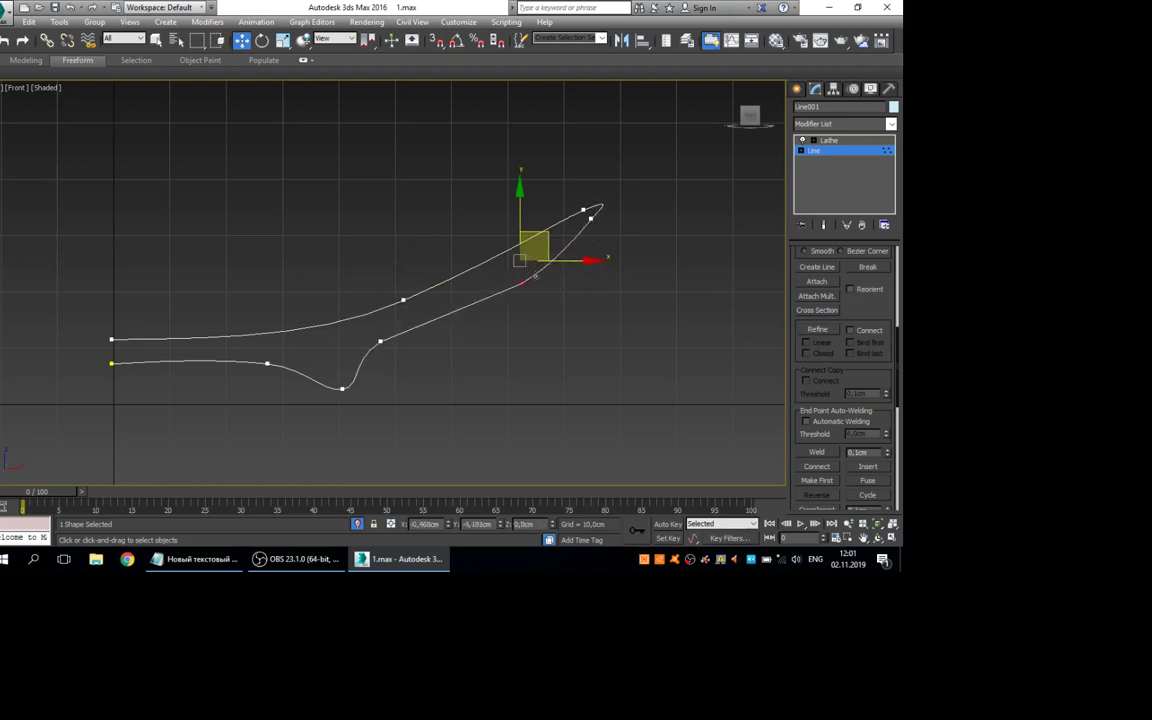
Convert the lowered underside vertex to Bezier and swing its tangent handle inward to form a step in the profile
{"action": "right_click", "coordinate": [517, 287]}
{"action": "left_click", "coordinate": [499, 213]}
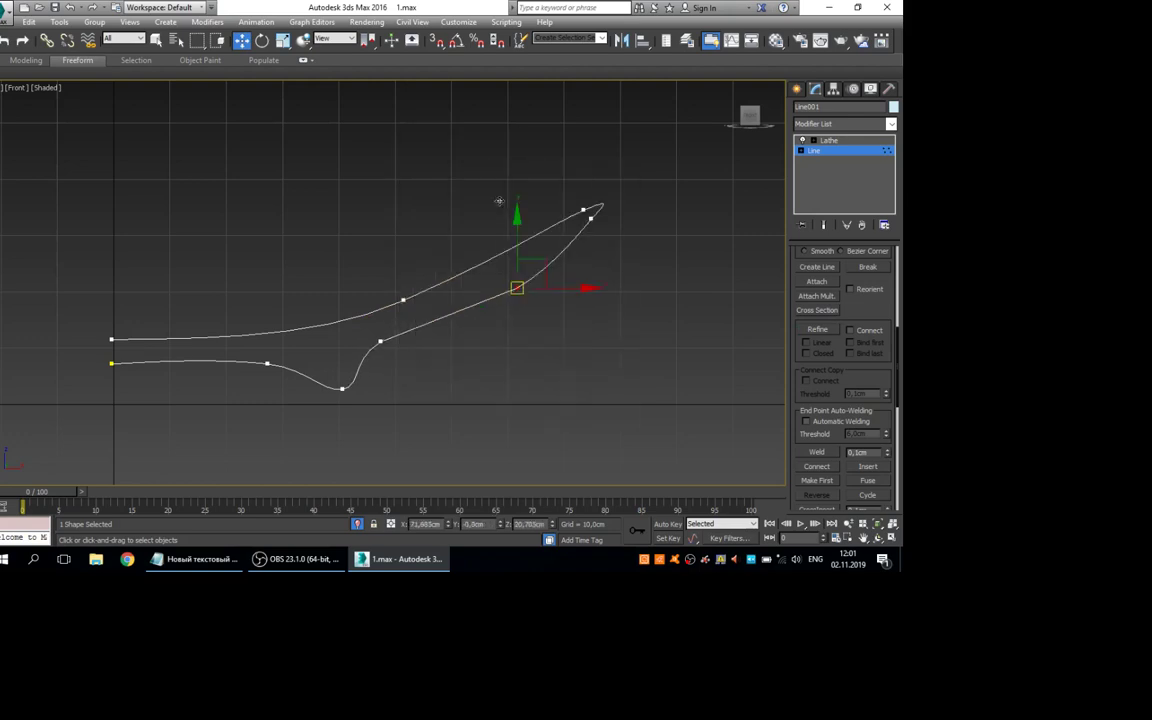
{"action": "left_click_drag", "start_coordinate": [558, 273], "coordinate": [496, 266]}
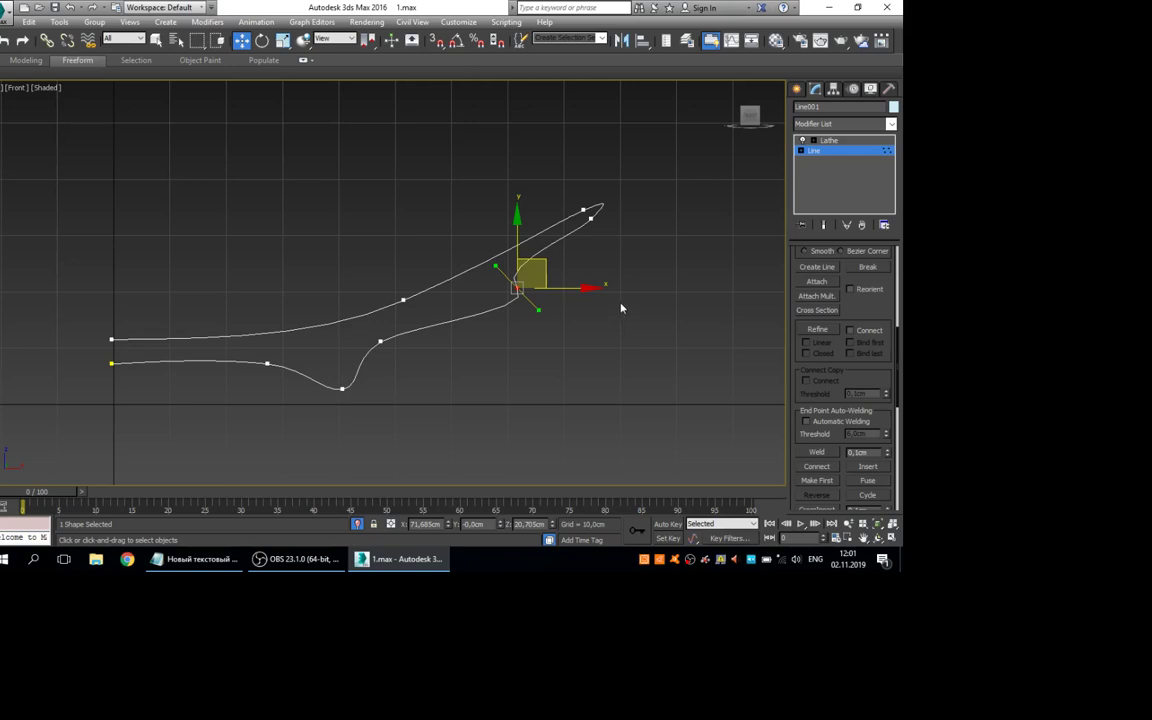
Refine the underside with another vertex at about X 63, Z 18 cm and angle its tangent handles to form a second step
{"action": "left_click", "coordinate": [818, 331]}
{"action": "left_click", "coordinate": [466, 317]}
{"action": "left_click_drag", "start_coordinate": [476, 319], "coordinate": [496, 281]}
{"action": "left_click_drag", "start_coordinate": [438, 310], "coordinate": [463, 320]}
{"action": "middle_click_drag", "start_coordinate": [473, 332], "coordinate": [510, 298]}
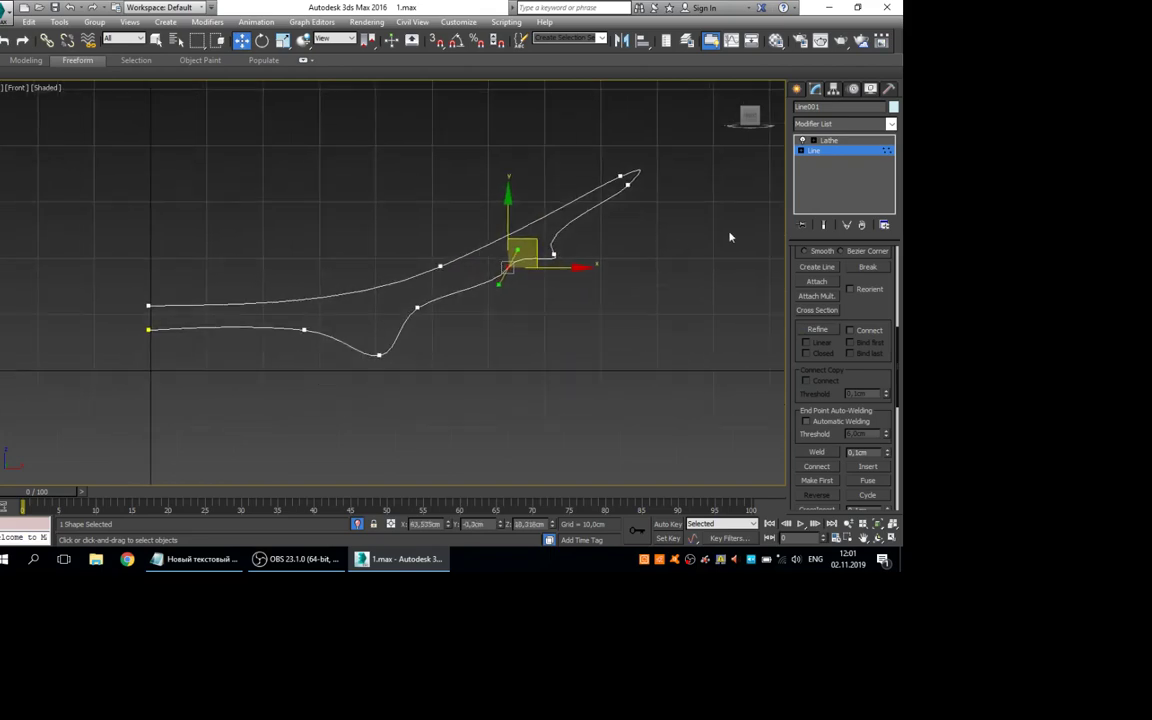
Return to the Lathe level and examine the plate's stepped underside from different angles
{"action": "left_click", "coordinate": [832, 141]}
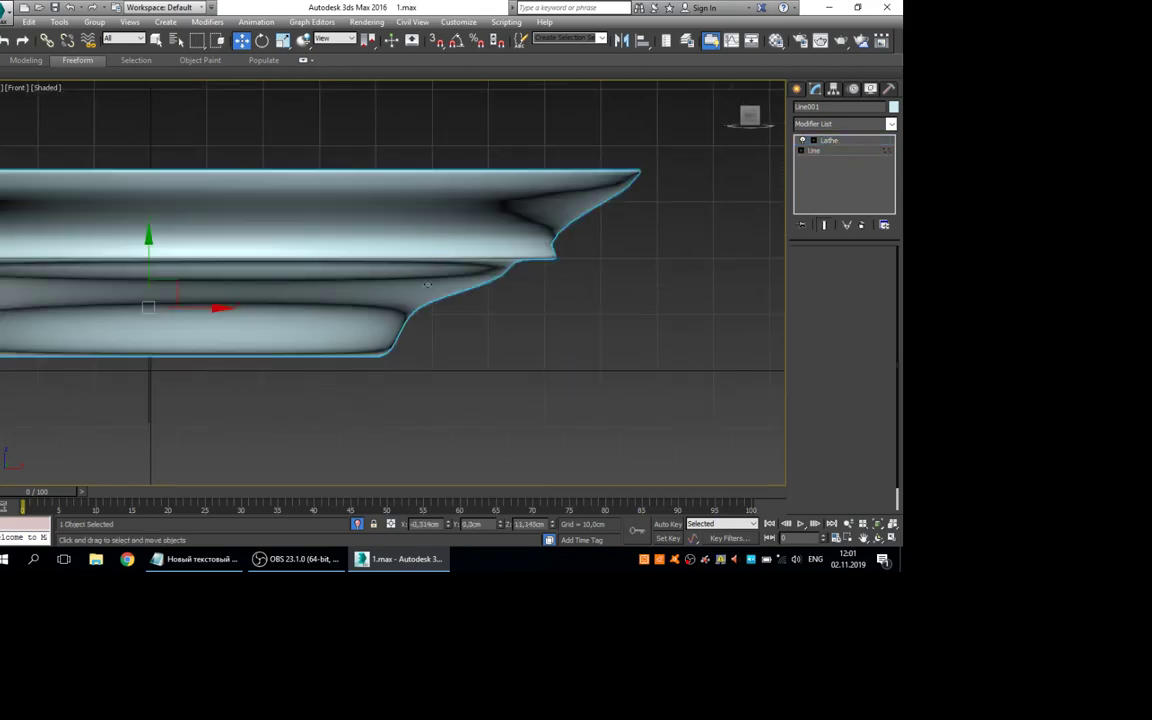
{"action": "middle_click_drag", "start_coordinate": [444, 230], "coordinate": [430, 309], "text": "alt"}
{"action": "scroll", "coordinate": [430, 309], "scroll_direction": "down", "scroll_amount": 5}
{"action": "middle_click_drag", "start_coordinate": [591, 256], "coordinate": [605, 259]}
{"action": "mouse_move", "coordinate": [559, 232]}
{"action": "middle_mouse_down", "text": "alt"}
{"action": "mouse_move", "coordinate": [563, 195]}
{"action": "mouse_move", "coordinate": [558, 242]}
{"action": "middle_mouse_up", "text": "alt"}
{"action": "scroll", "coordinate": [555, 240], "scroll_direction": "down", "scroll_amount": 1}
{"action": "scroll", "coordinate": [468, 301], "scroll_direction": "up", "scroll_amount": 10}
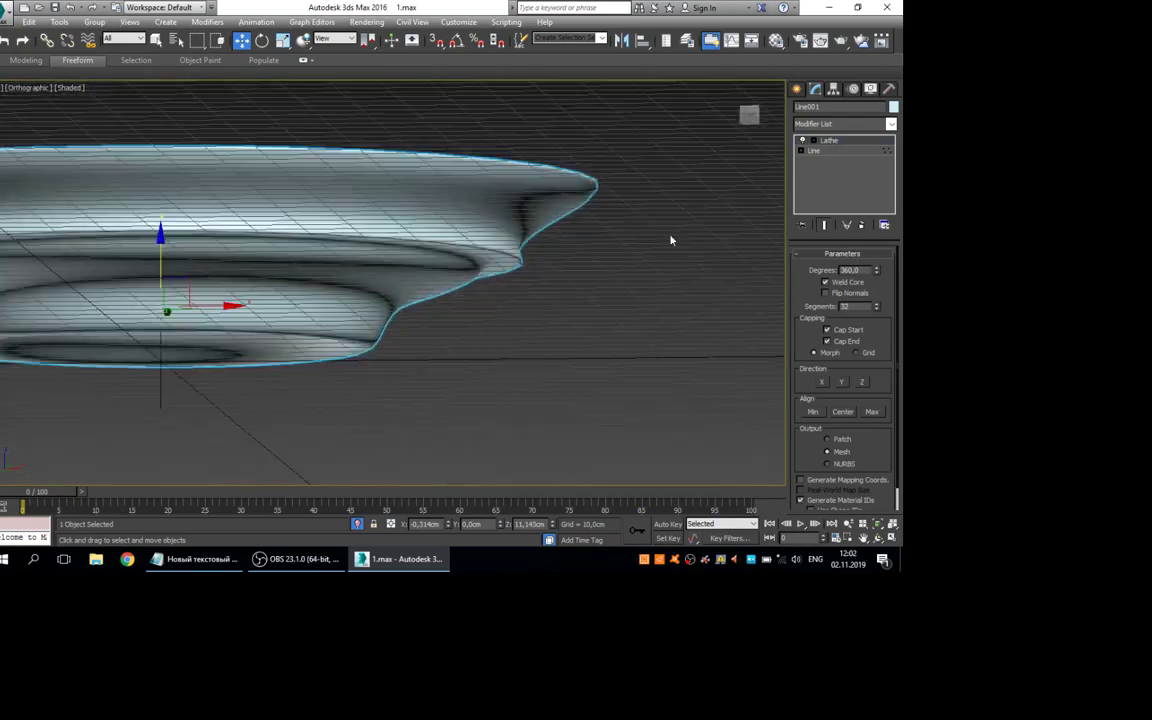
Go back to the Line's vertices and turn on Show End Result to display the lathed plate
{"action": "left_click", "coordinate": [830, 150]}
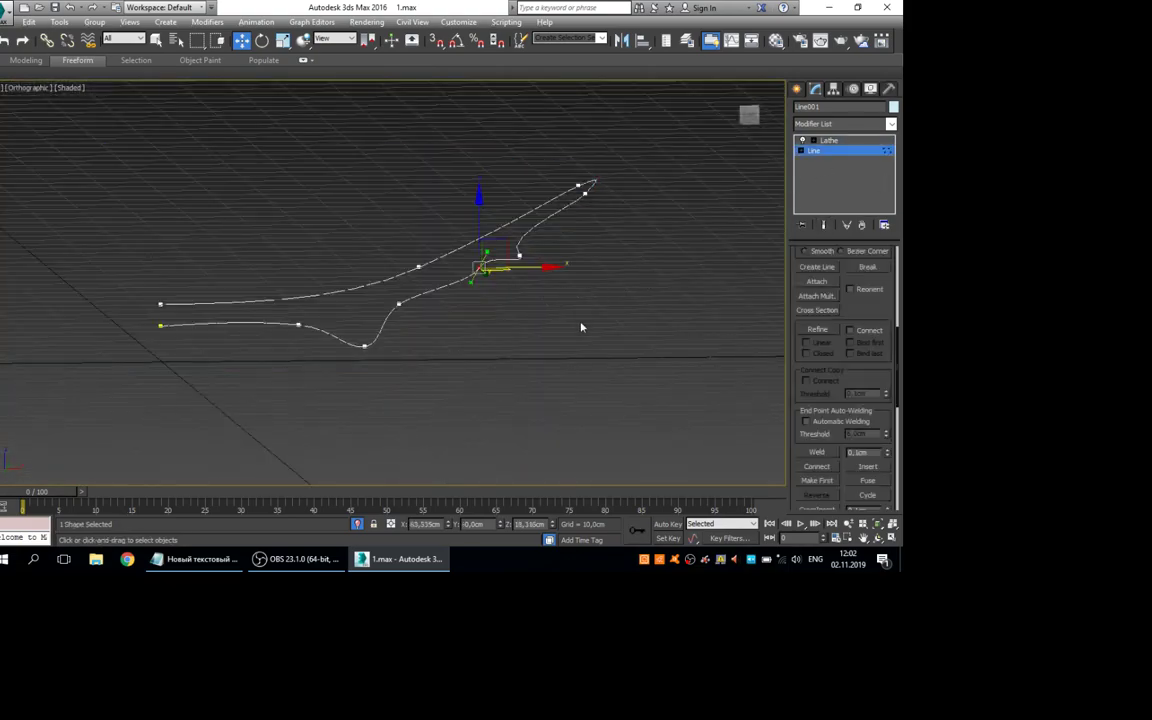
{"action": "left_click", "coordinate": [830, 226]}
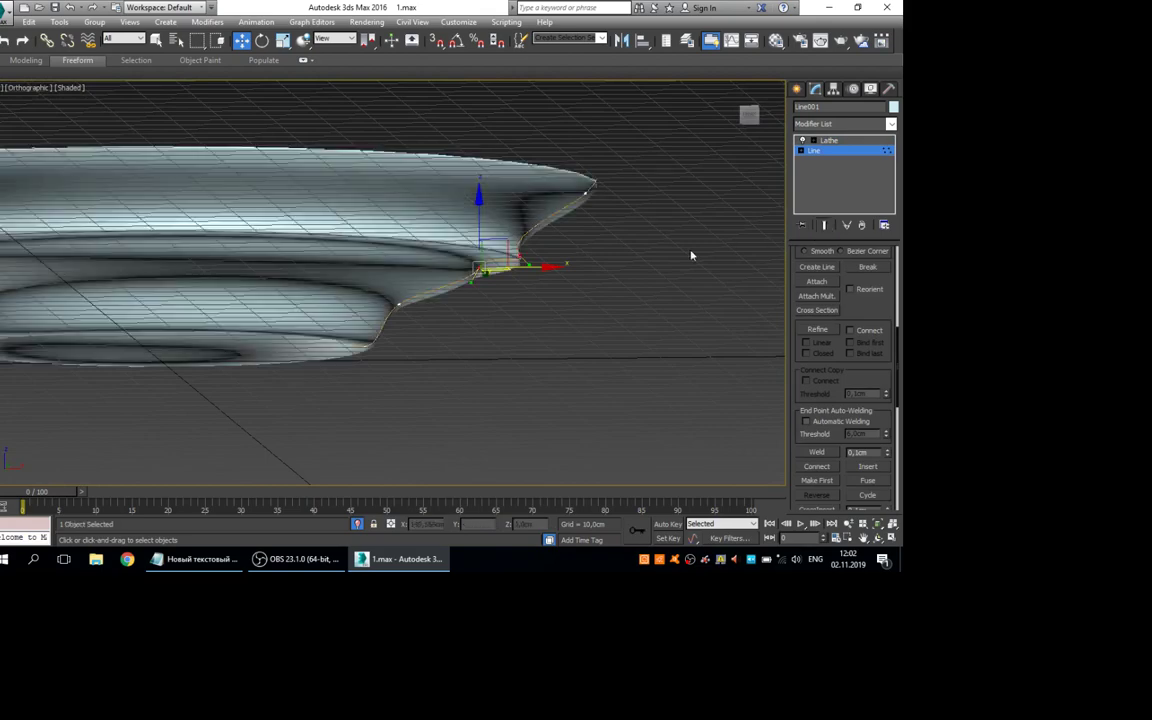
Move the outer vertex of the plate's underside step down and inward to about X 60, Z 4 cm
{"action": "left_click", "coordinate": [519, 257]}
{"action": "scroll", "coordinate": [535, 300], "scroll_direction": "up", "scroll_amount": 6}
{"action": "middle_click_drag", "start_coordinate": [525, 295], "coordinate": [492, 203], "text": "alt"}
{"action": "middle_click_drag", "start_coordinate": [549, 285], "coordinate": [609, 276], "text": "alt"}
{"action": "left_click_drag", "start_coordinate": [636, 243], "coordinate": [612, 284]}
{"action": "middle_click_drag", "start_coordinate": [612, 284], "coordinate": [226, 336], "text": "alt"}
Refine the plate's inner bottom with a new vertex and move it to about X 37, Z 14 cm to form a flat base
{"action": "left_click", "coordinate": [817, 331]}
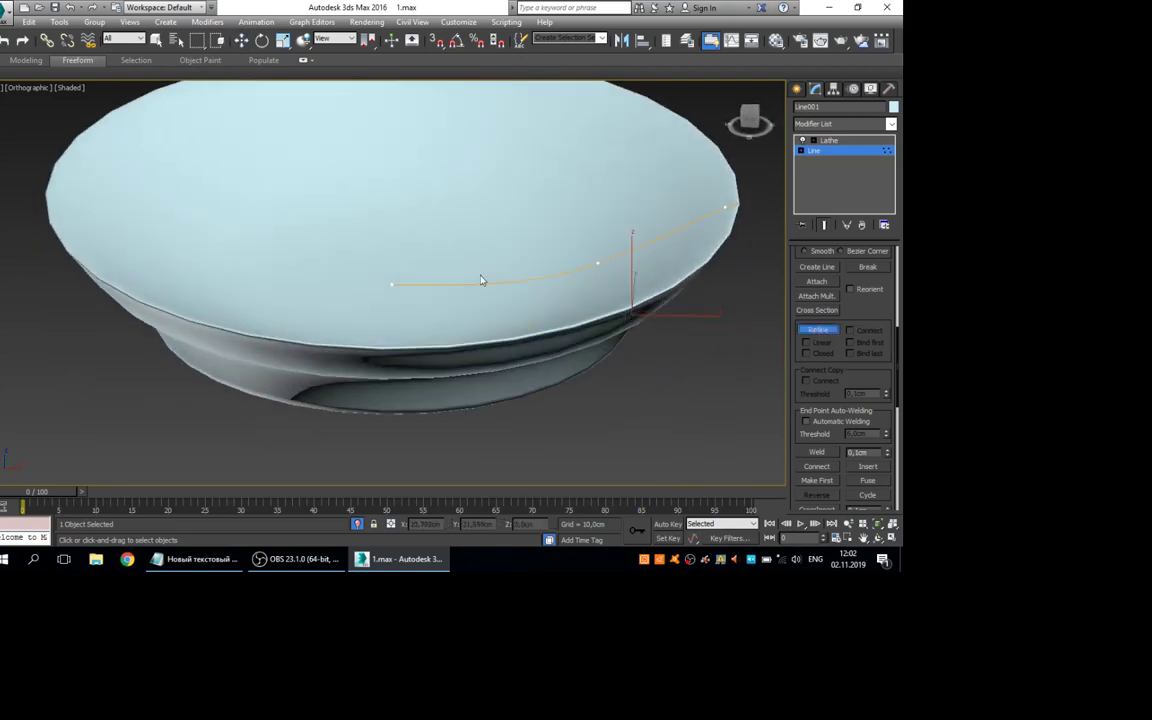
{"action": "left_click", "coordinate": [478, 284]}
{"action": "right_click", "coordinate": [470, 298]}
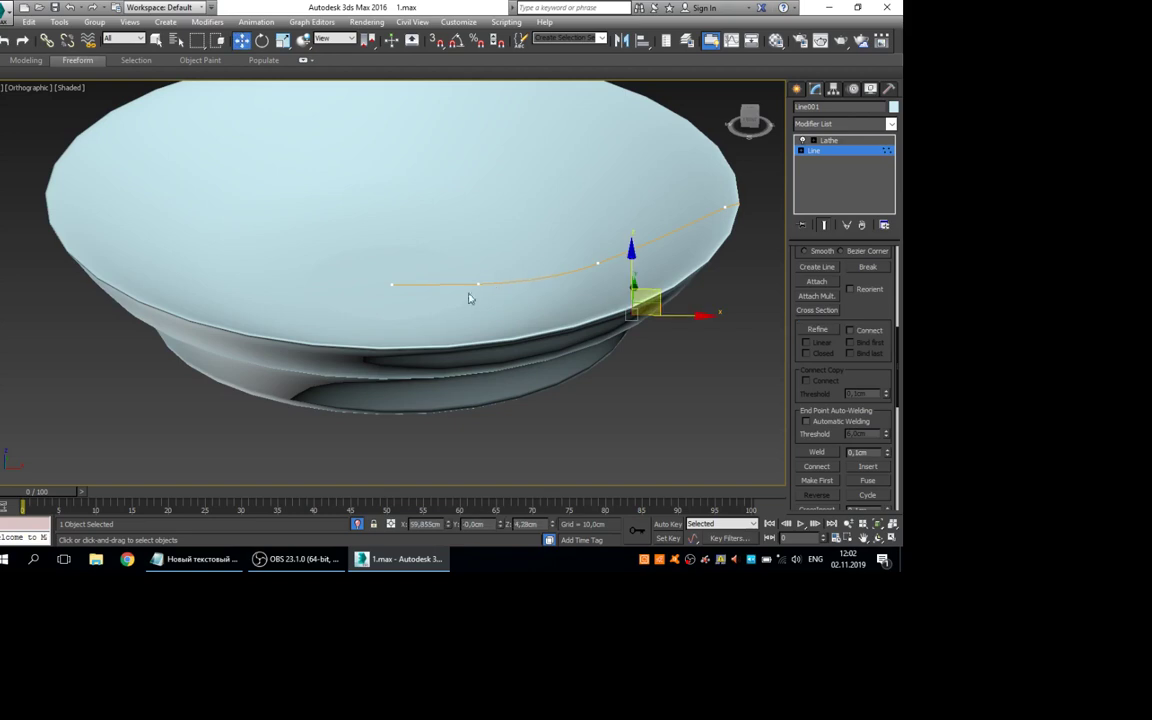
{"action": "left_click", "coordinate": [478, 285]}
{"action": "middle_click_drag", "start_coordinate": [517, 296], "coordinate": [450, 192], "text": "alt"}
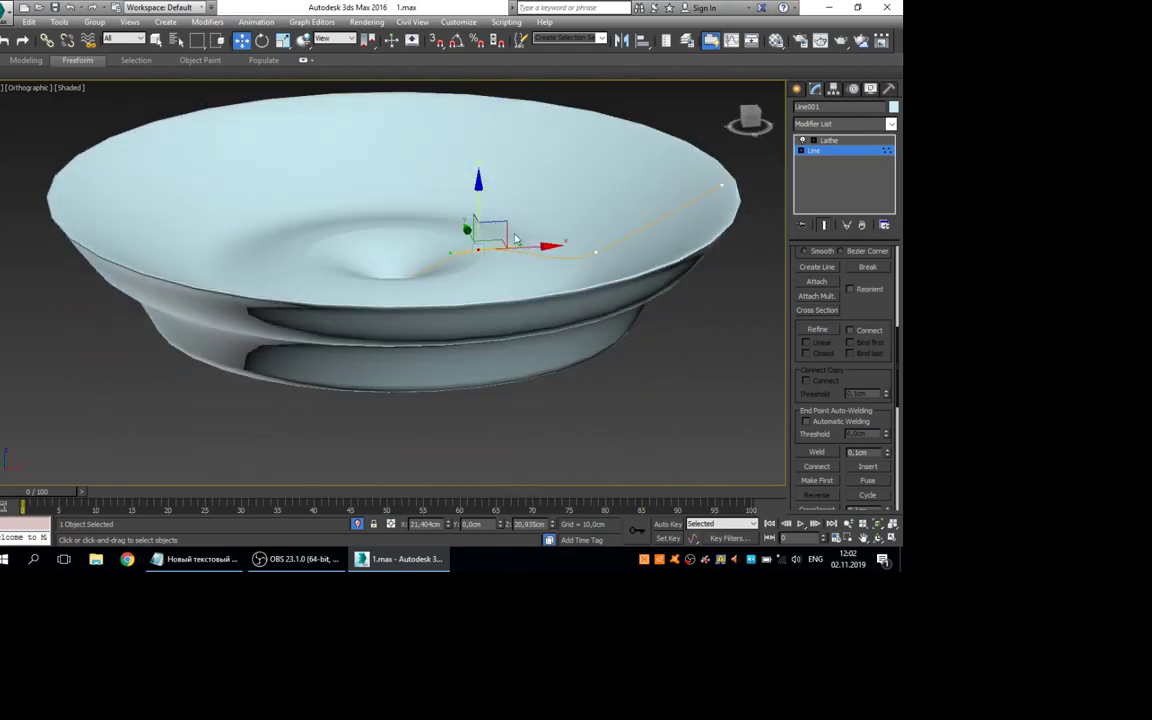
{"action": "left_click_drag", "start_coordinate": [476, 220], "coordinate": [538, 245]}
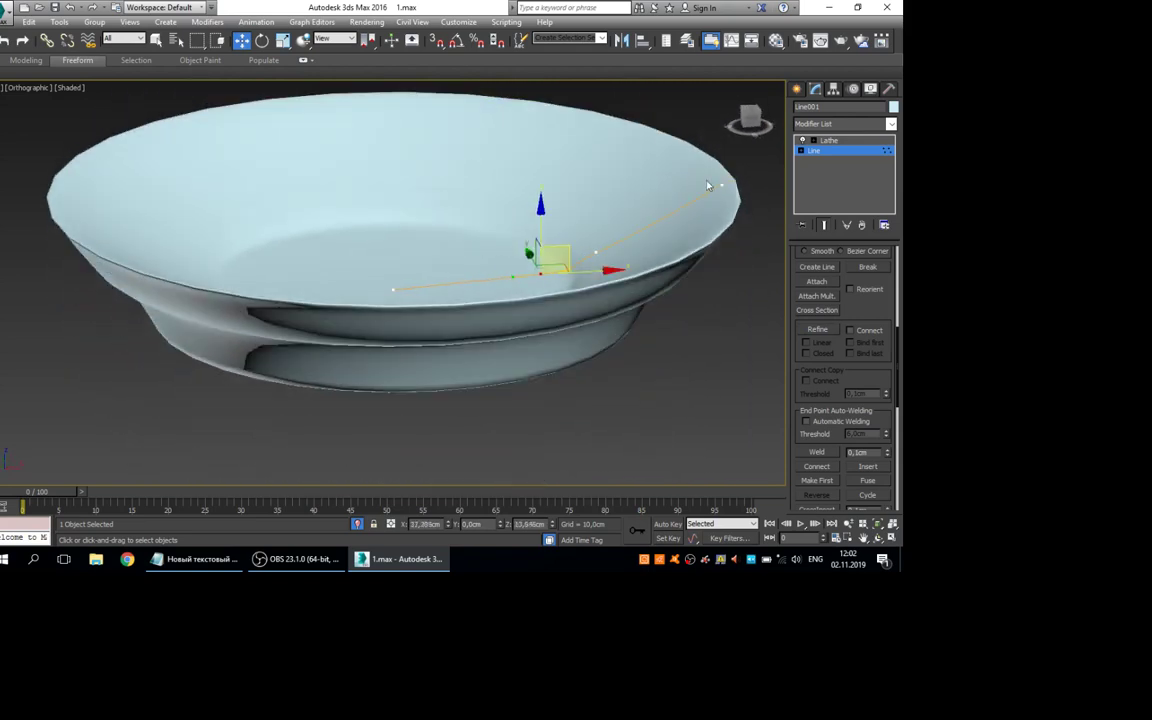
Refine the inner wall with a vertex near the rim and raise it to about X 75, Z 35 cm
{"action": "left_click", "coordinate": [812, 330]}
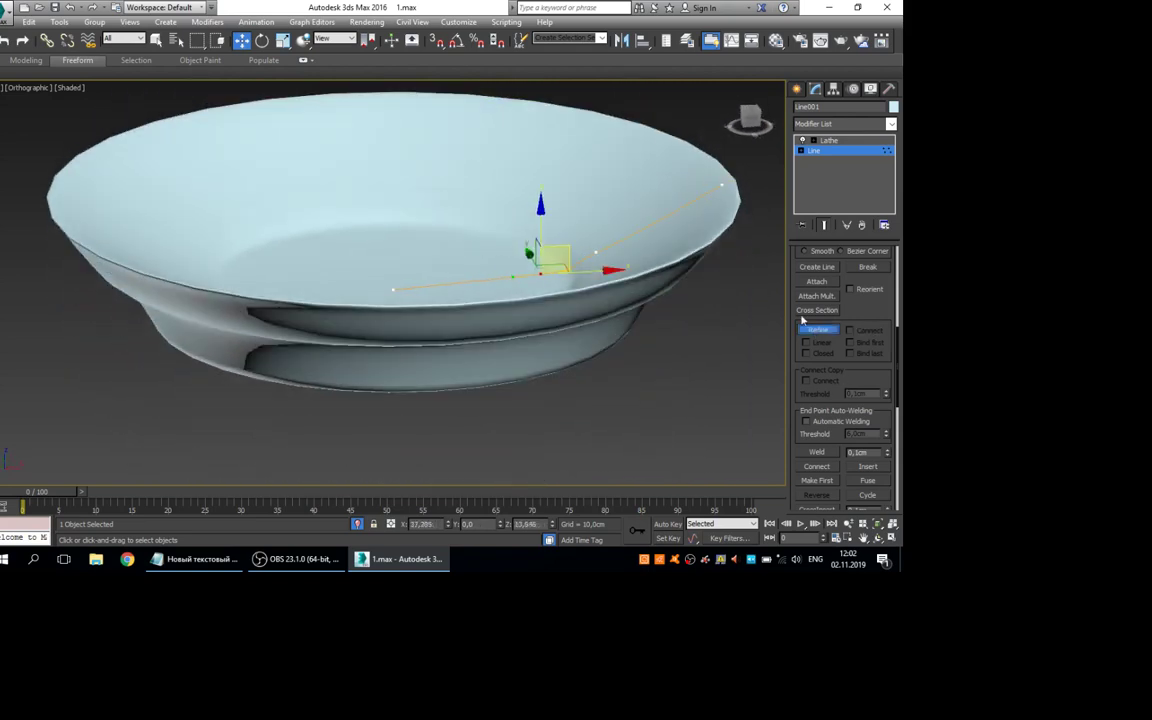
{"action": "left_click", "coordinate": [697, 198]}
{"action": "right_click", "coordinate": [710, 225]}
{"action": "left_click", "coordinate": [697, 198]}
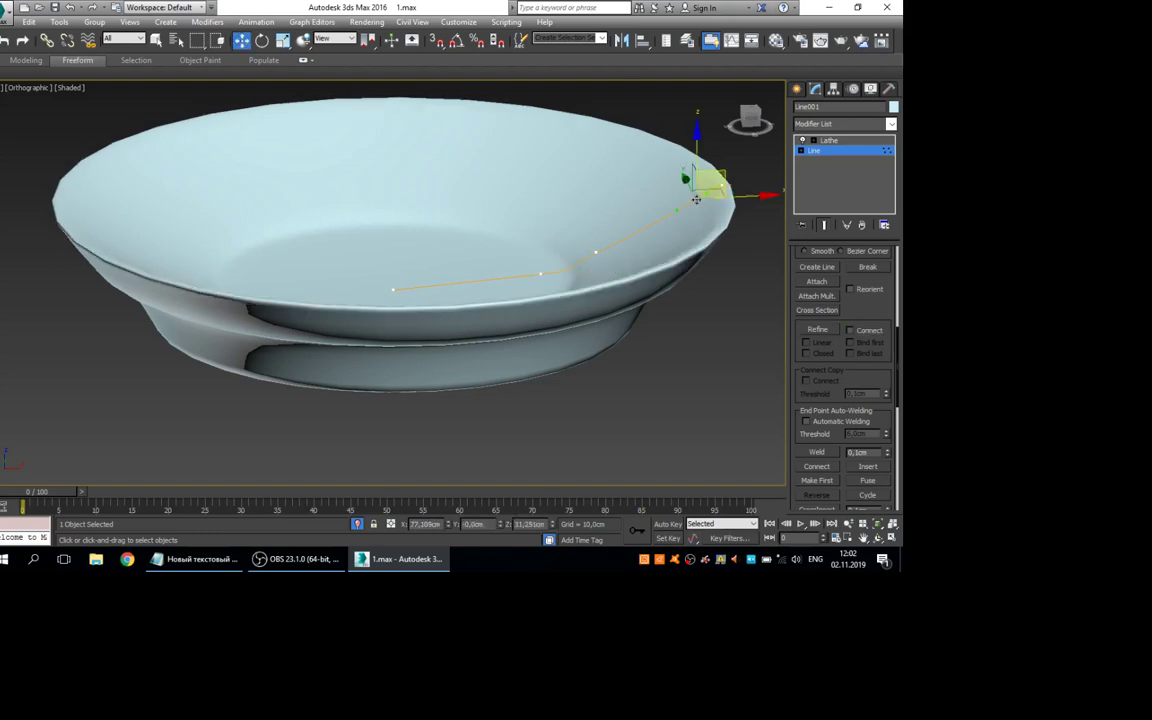
{"action": "mouse_move", "coordinate": [724, 172]}
{"action": "left_mouse_down"}
{"action": "mouse_move", "coordinate": [627, 208]}
{"action": "mouse_move", "coordinate": [720, 154]}
{"action": "left_mouse_up"}
Return to the Lathe level and examine the plate's base and rim from different angles
{"action": "middle_click_drag", "start_coordinate": [611, 242], "coordinate": [601, 322], "text": "alt"}
{"action": "left_click", "coordinate": [838, 141]}
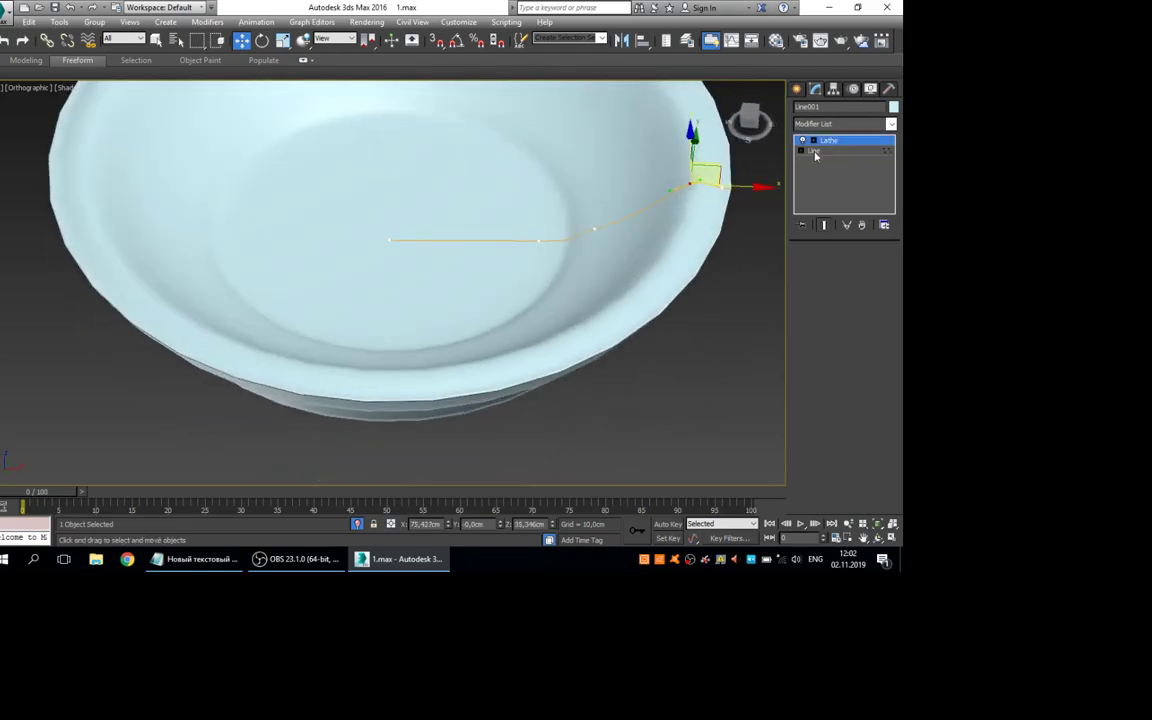
{"action": "middle_click_drag", "start_coordinate": [580, 247], "coordinate": [502, 284]}
{"action": "scroll", "coordinate": [502, 284], "scroll_direction": "down", "scroll_amount": 5}
{"action": "middle_click_drag", "start_coordinate": [470, 239], "coordinate": [445, 215], "text": "alt"}
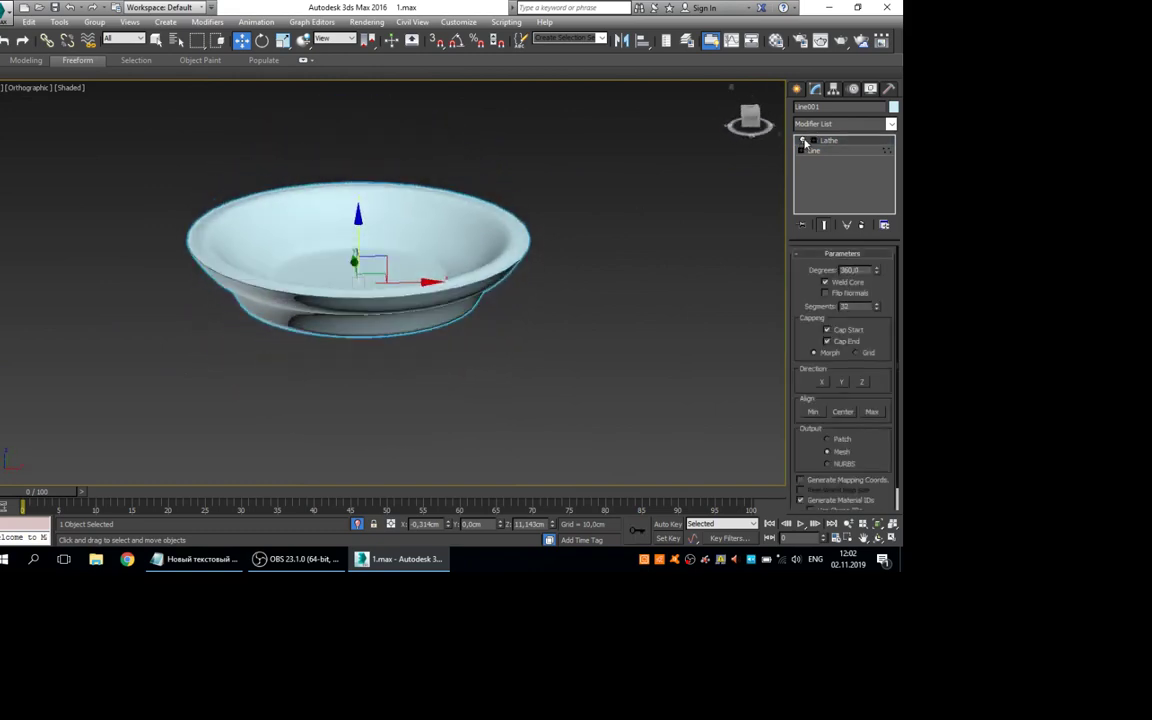
{"action": "scroll", "coordinate": [507, 231], "scroll_direction": "up", "scroll_amount": 8}
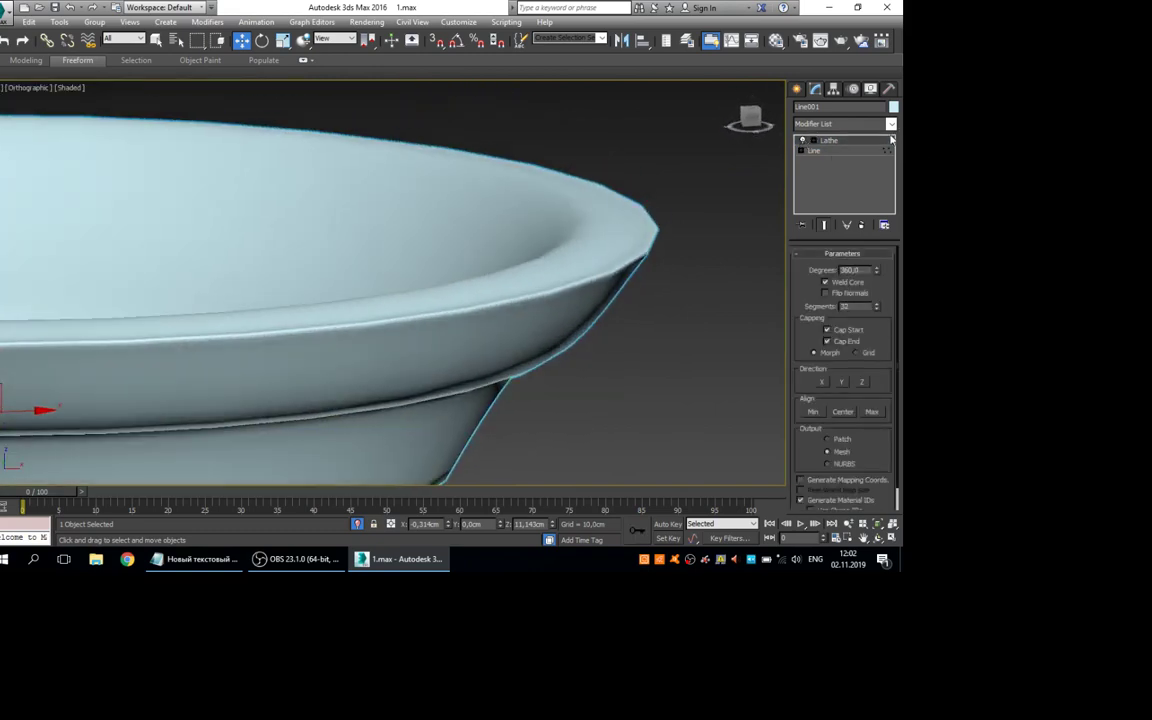
In the front view, delete the Line's extra rim vertex and move the inner rim vertex outward to about X 81, Z 35.5 cm
{"action": "key", "text": "f"}
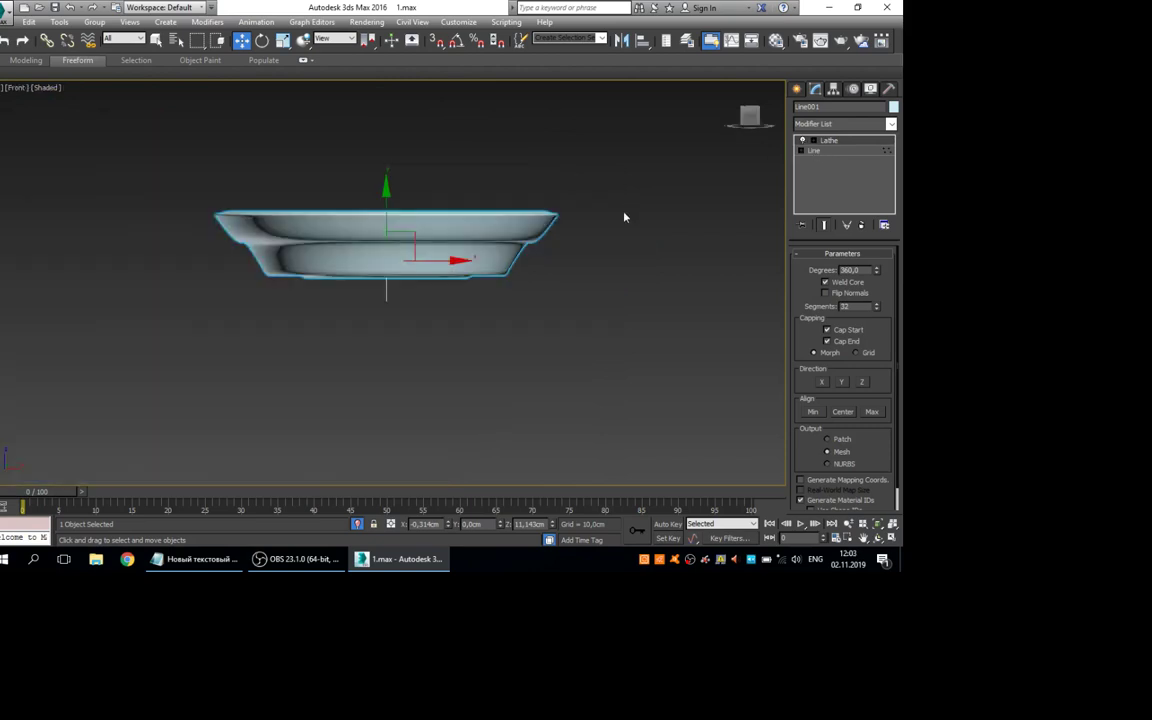
{"action": "scroll", "coordinate": [540, 238], "scroll_direction": "up", "scroll_amount": 5}
{"action": "left_click", "coordinate": [821, 160]}
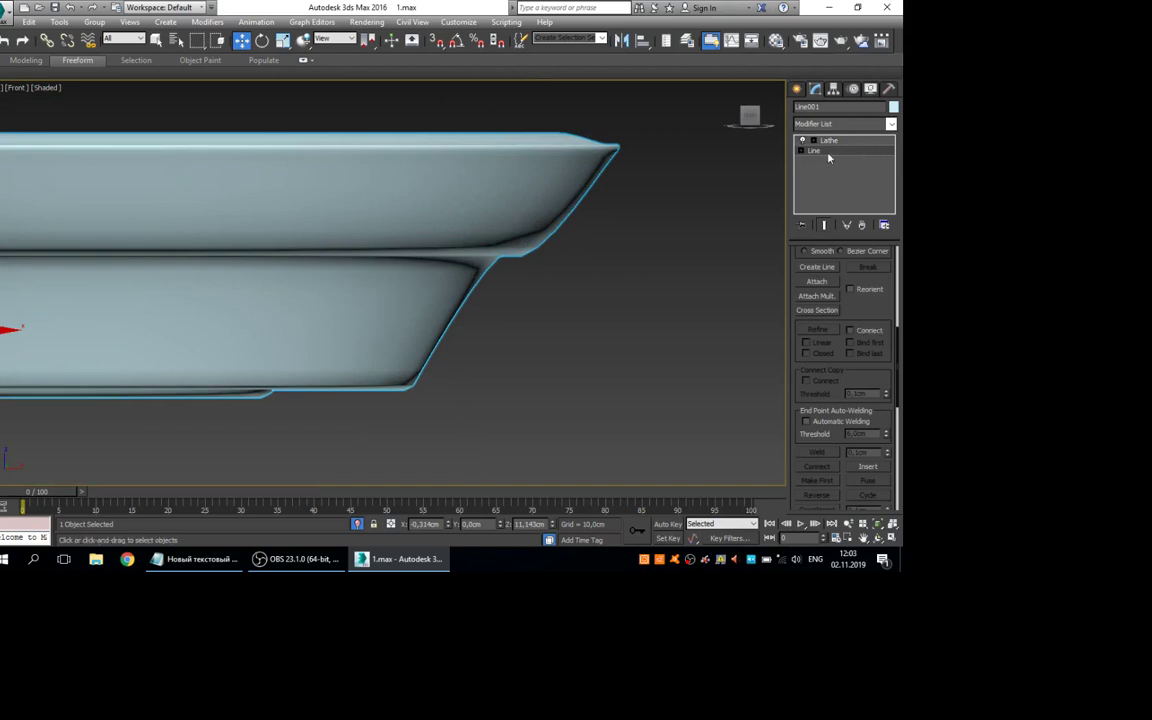
{"action": "left_click", "coordinate": [826, 151]}
{"action": "scroll", "coordinate": [631, 170], "scroll_direction": "up", "scroll_amount": 7}
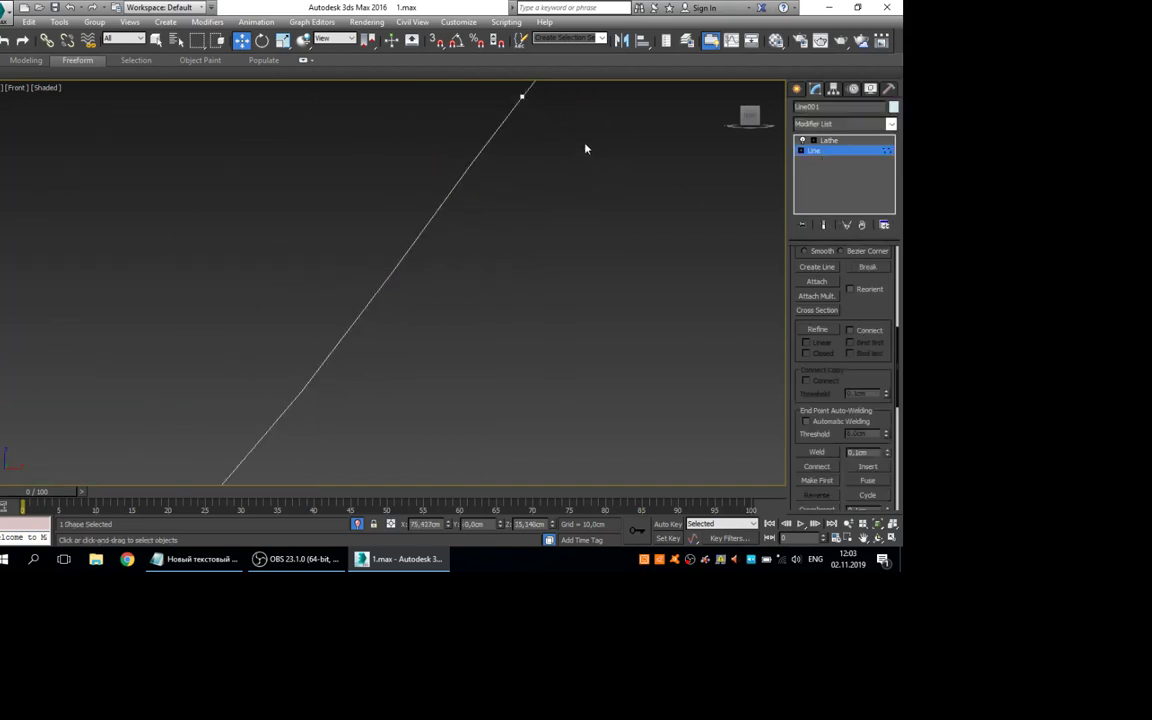
{"action": "middle_click_drag", "start_coordinate": [586, 149], "coordinate": [591, 303]}
{"action": "scroll", "coordinate": [562, 220], "scroll_direction": "up", "scroll_amount": 3}
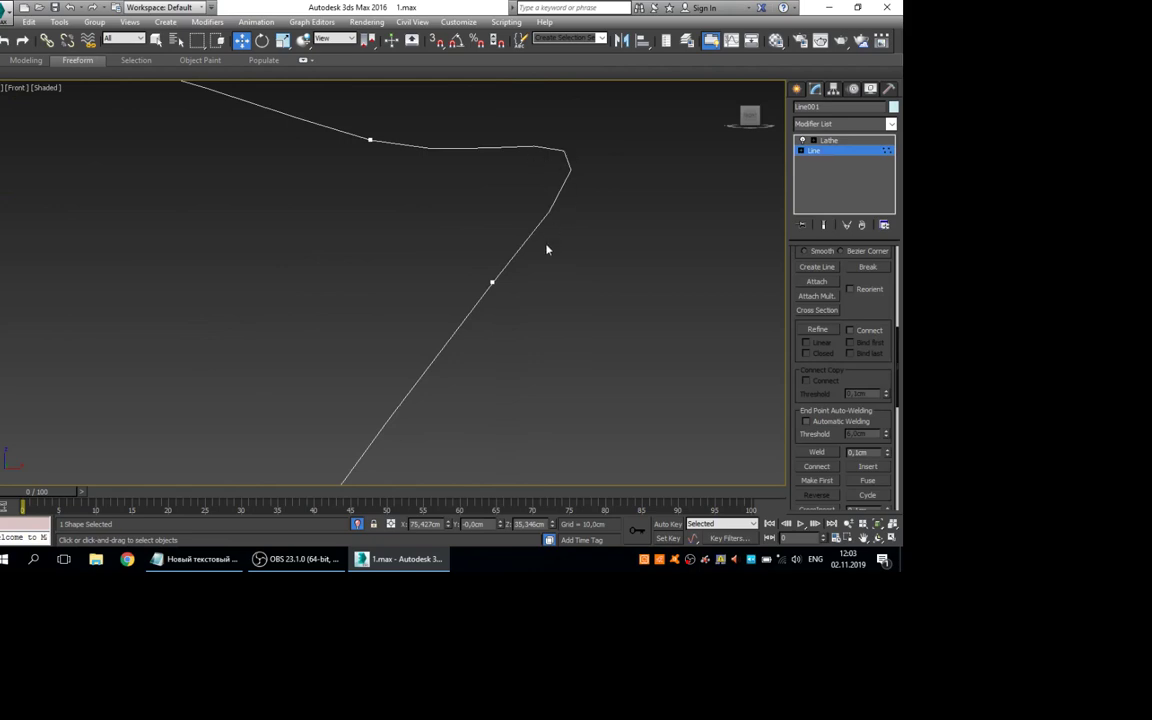
{"action": "scroll", "coordinate": [494, 231], "scroll_direction": "down", "scroll_amount": 6}
{"action": "left_click_drag", "start_coordinate": [509, 229], "coordinate": [447, 150]}
{"action": "left_click_drag", "start_coordinate": [508, 178], "coordinate": [610, 111]}
{"action": "key", "text": "Delete"}
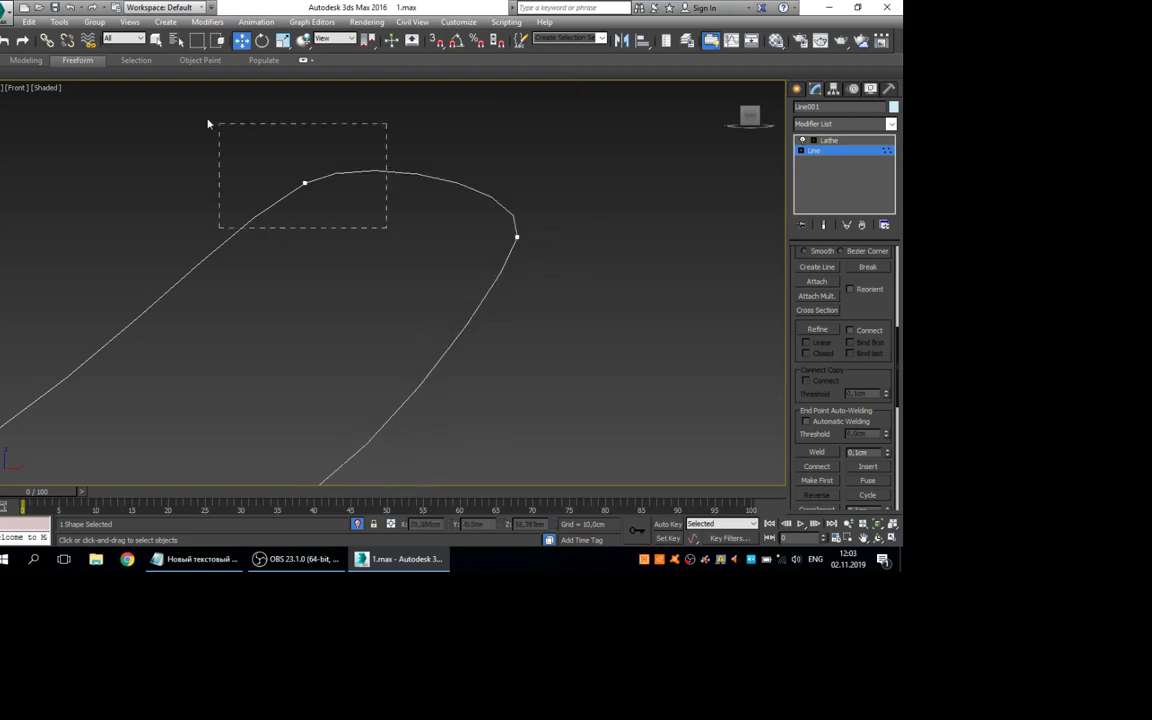
{"action": "left_click_drag", "start_coordinate": [208, 124], "coordinate": [210, 125]}
{"action": "left_click_drag", "start_coordinate": [339, 155], "coordinate": [468, 151]}
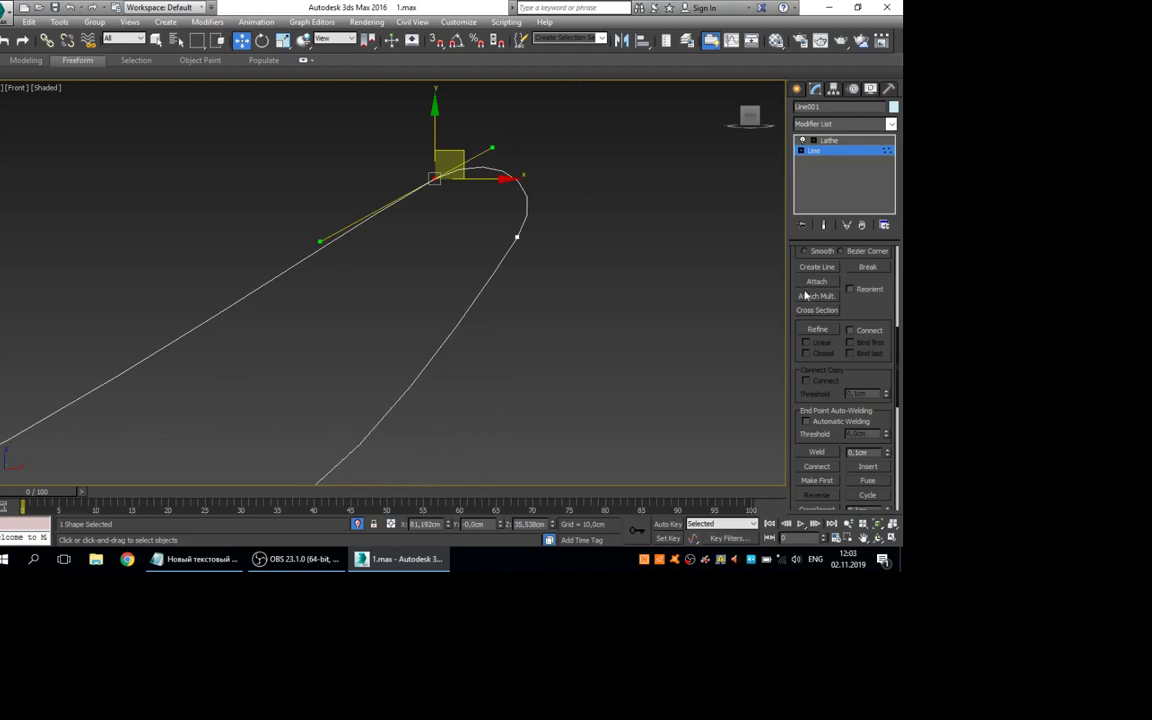
Try rounding the rim with a refined Smooth vertex at about X 84, Z 36.5 cm, and remove that vertex
{"action": "left_click", "coordinate": [817, 329]}
{"action": "left_click", "coordinate": [514, 182]}
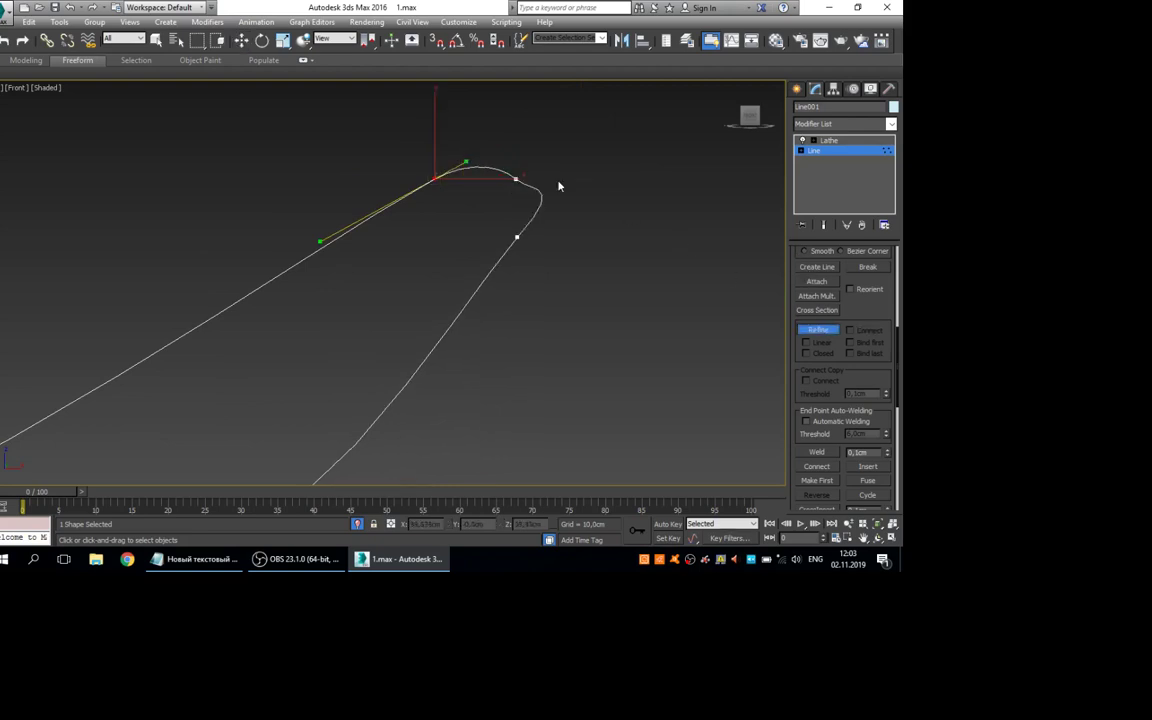
{"action": "right_click", "coordinate": [555, 186]}
{"action": "left_click_drag", "start_coordinate": [550, 150], "coordinate": [489, 208]}
{"action": "right_click", "coordinate": [507, 177]}
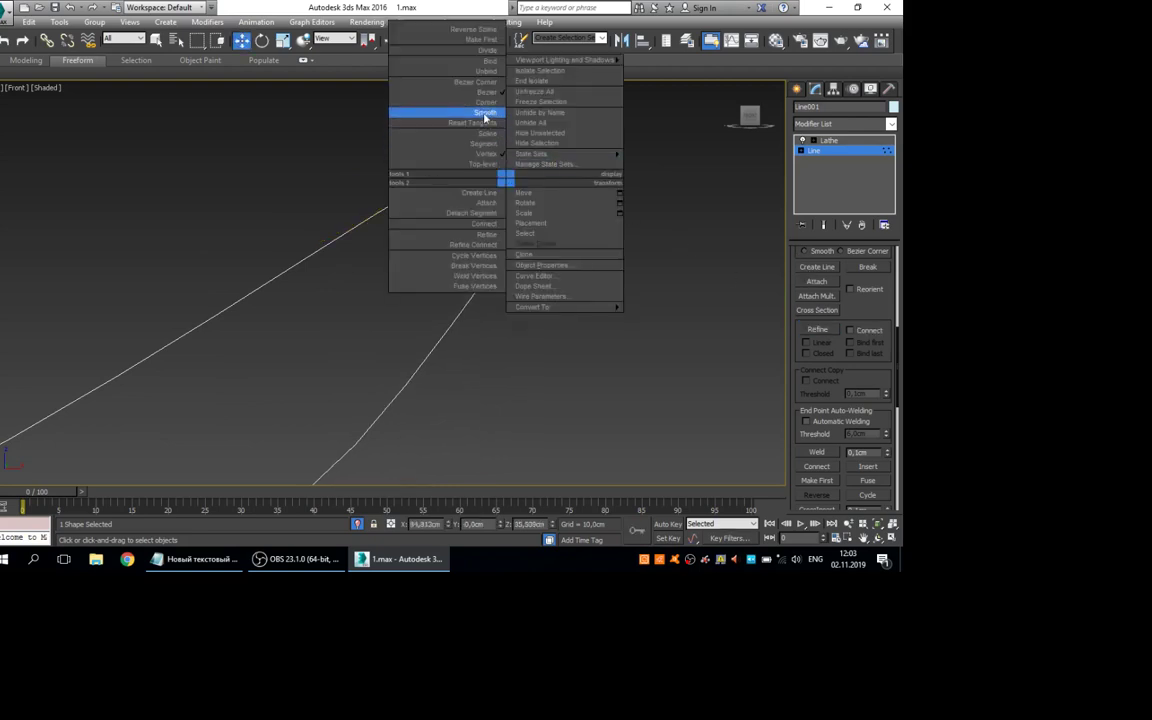
{"action": "left_click", "coordinate": [487, 112]}
{"action": "mouse_move", "coordinate": [553, 140]}
{"action": "left_mouse_down"}
{"action": "mouse_move", "coordinate": [548, 113]}
{"action": "mouse_move", "coordinate": [539, 133]}
{"action": "left_mouse_up"}
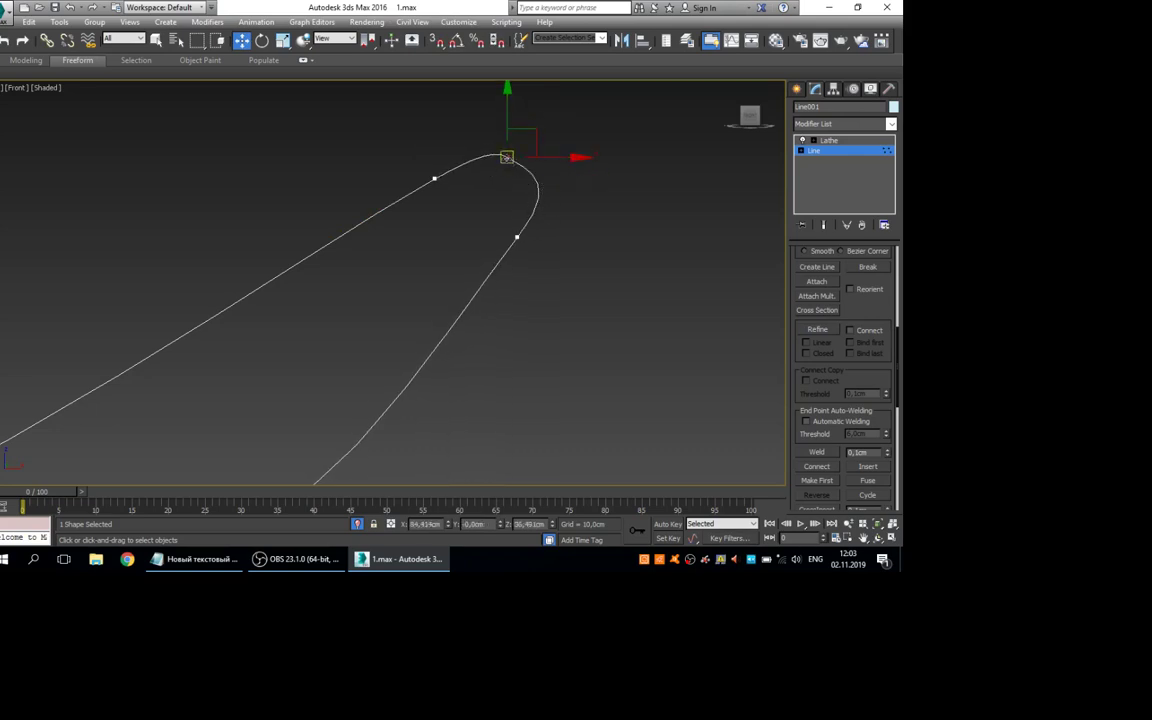
{"action": "key", "text": "Delete"}
Select the two remaining rim vertices and set the Line's interpolation steps to 12
{"action": "left_click_drag", "start_coordinate": [576, 297], "coordinate": [385, 106]}
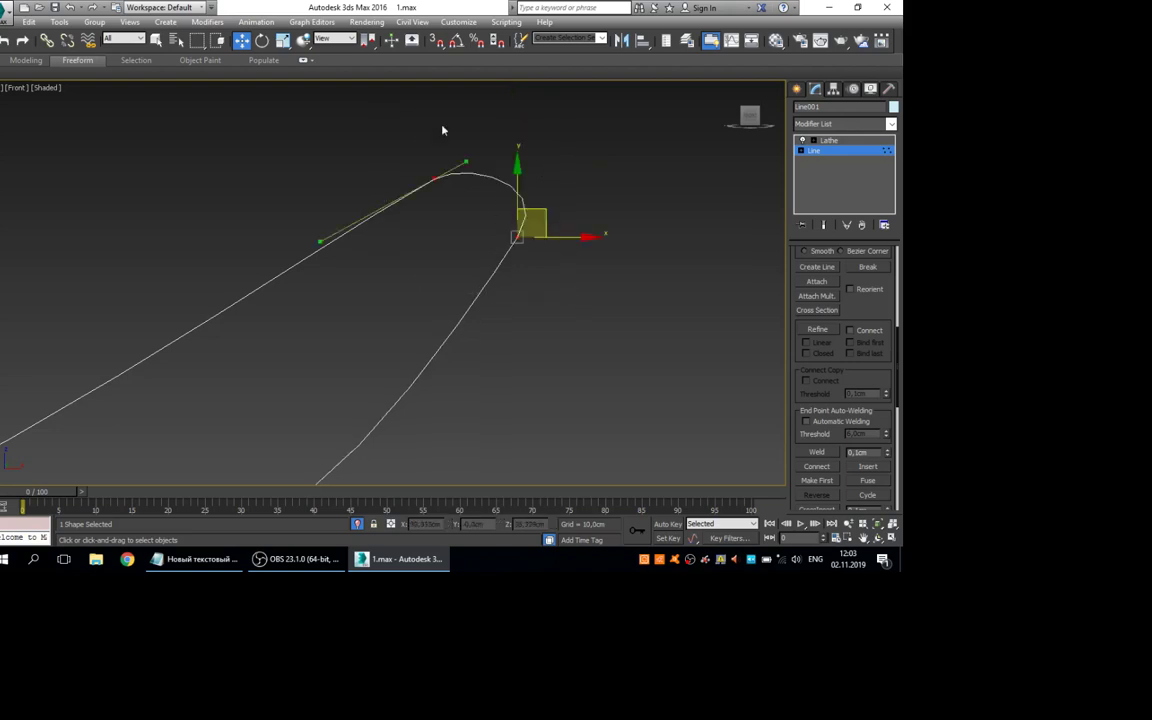
{"action": "scroll", "coordinate": [858, 380], "scroll_direction": "up", "scroll_amount": 5}
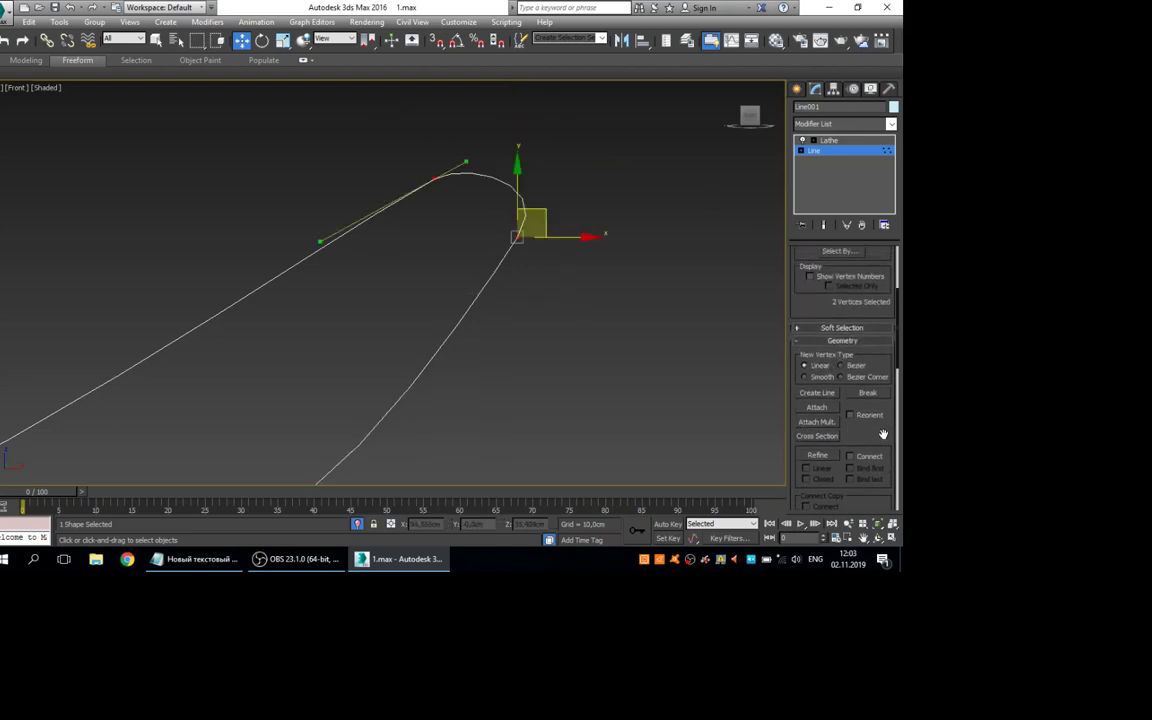
{"action": "left_click_drag", "start_coordinate": [816, 314], "coordinate": [823, 485]}
{"action": "left_click", "coordinate": [434, 177]}
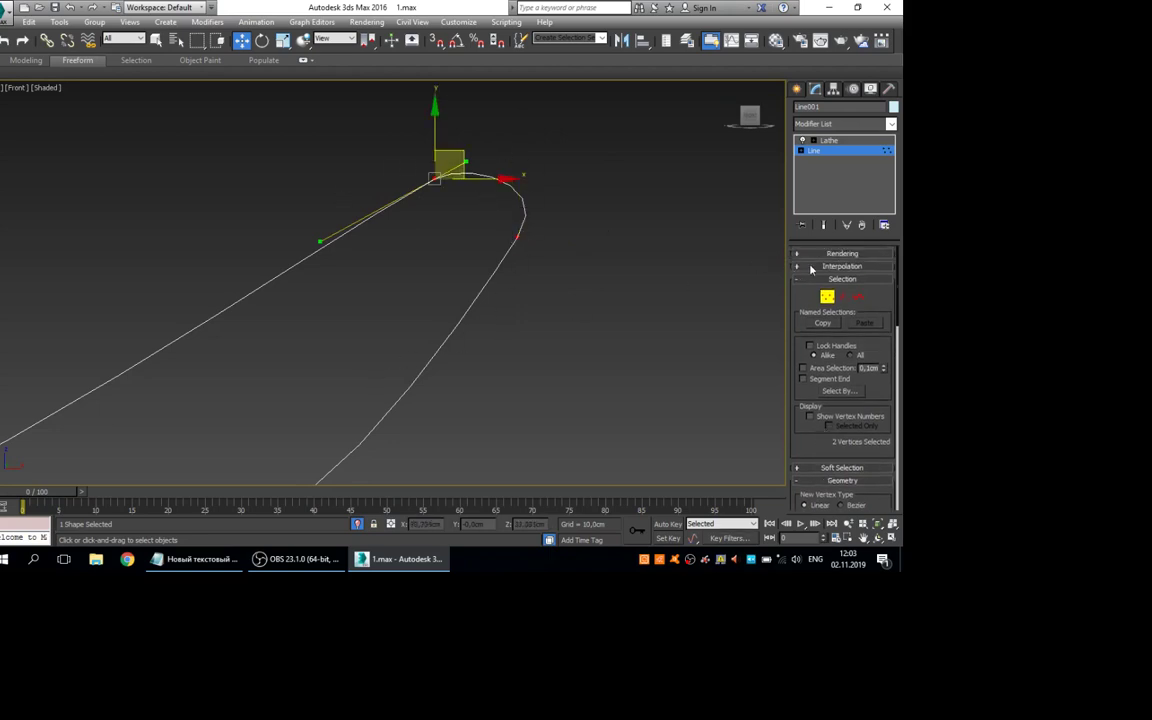
{"action": "left_click", "coordinate": [840, 266]}
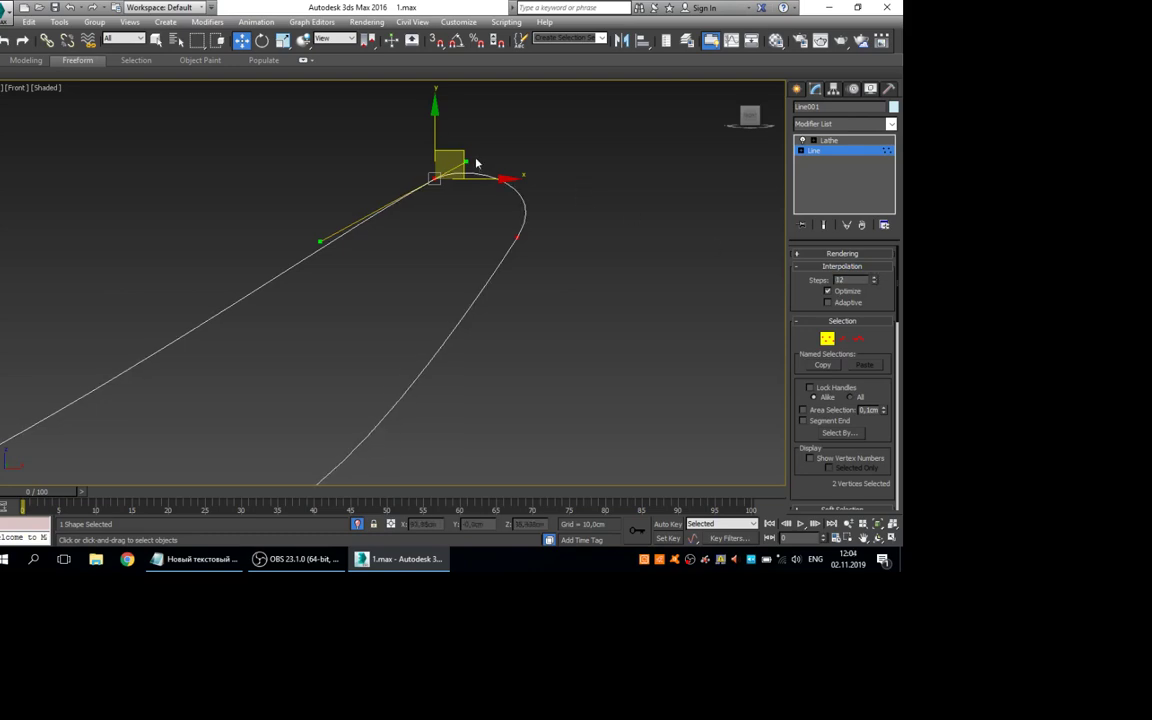
Reset the two rim vertices to Corner and convert them to Bezier Corner
{"action": "left_click_drag", "start_coordinate": [468, 160], "coordinate": [598, 67]}
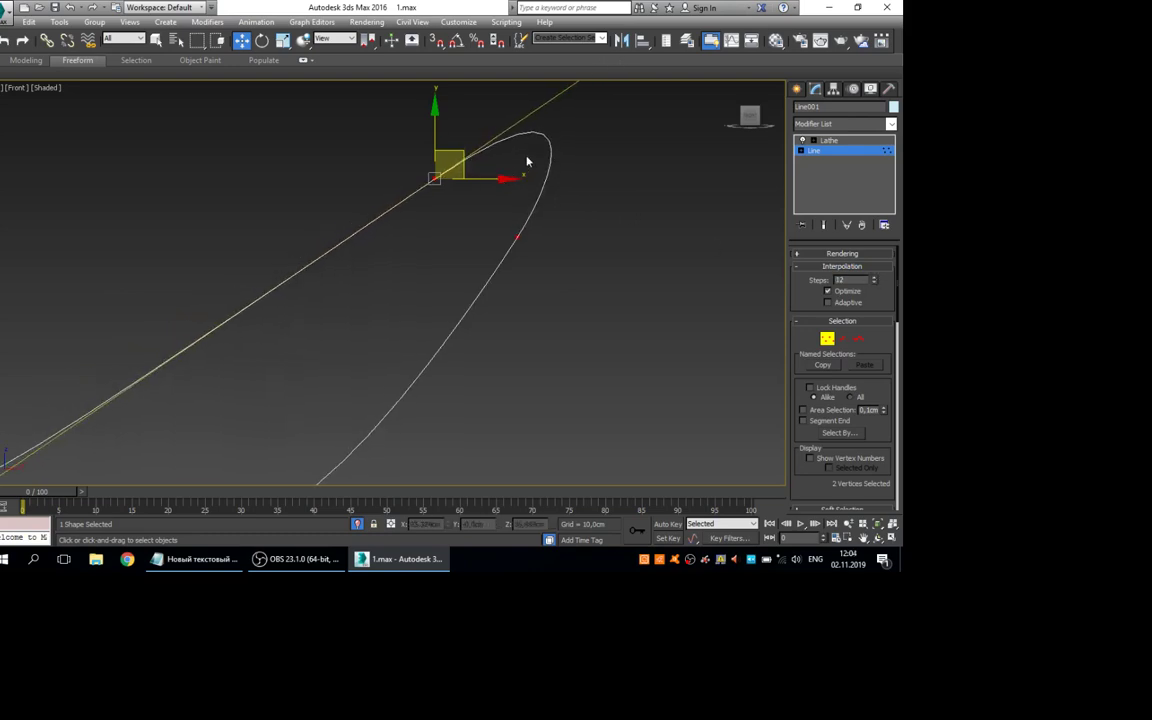
{"action": "right_click", "coordinate": [437, 182]}
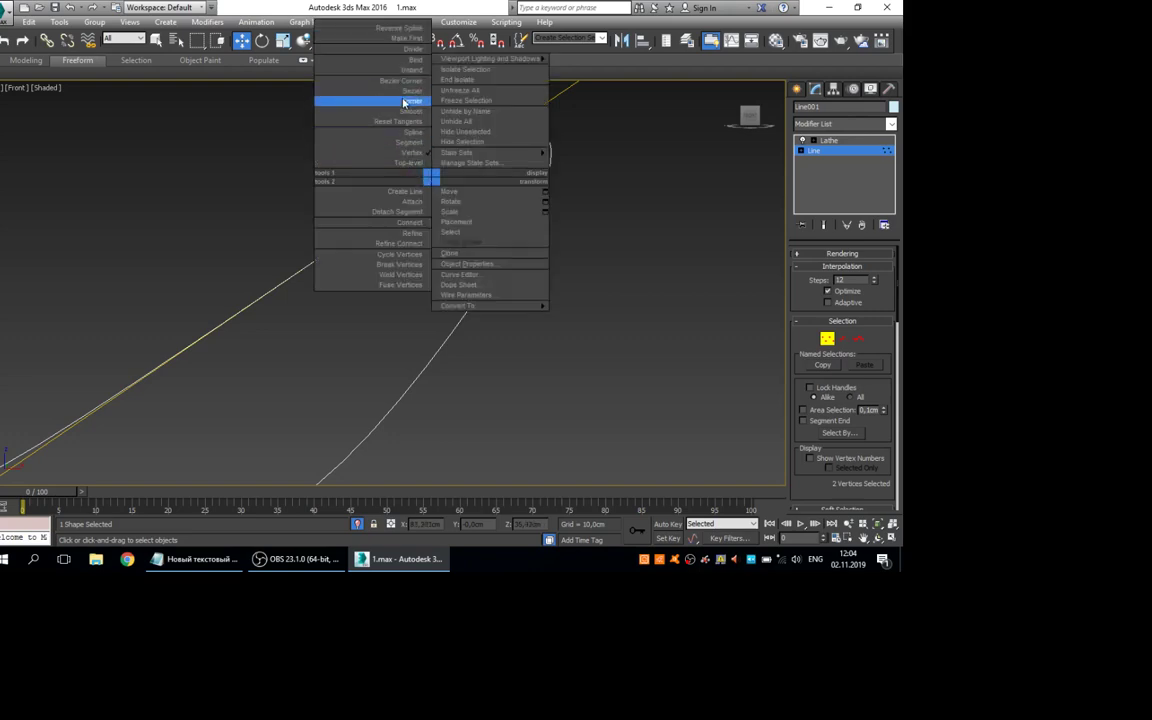
{"action": "left_click", "coordinate": [362, 91]}
{"action": "middle_click_drag", "start_coordinate": [527, 171], "coordinate": [504, 285]}
{"action": "right_click", "coordinate": [461, 266]}
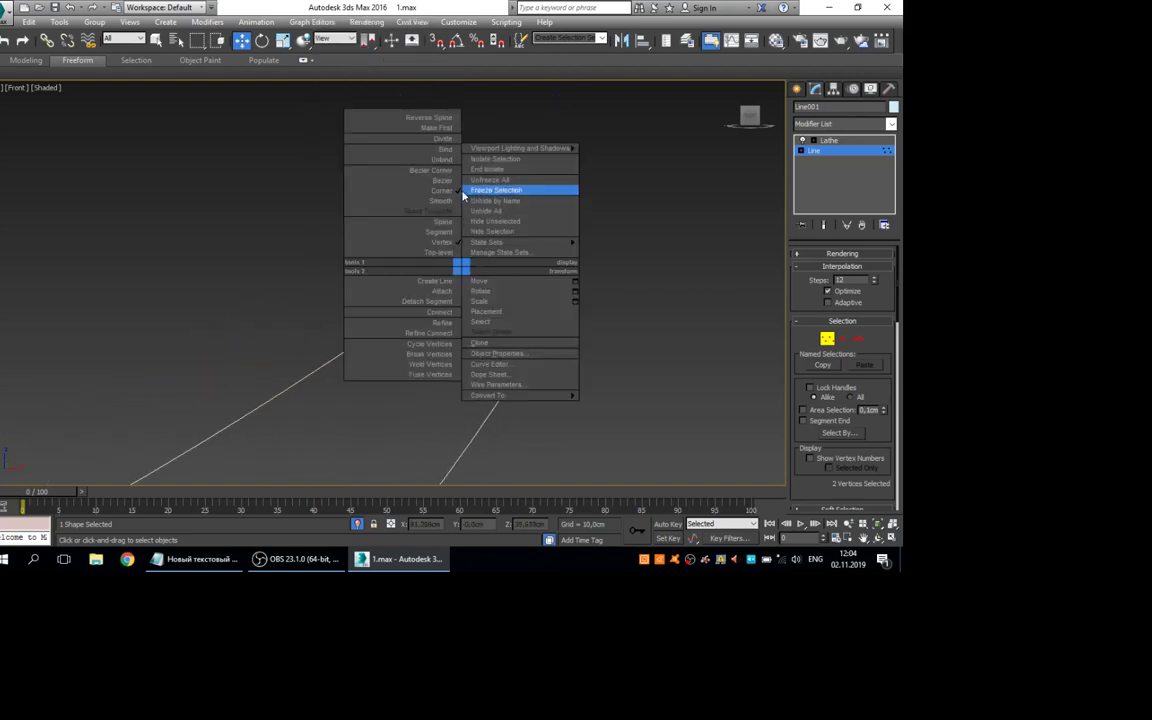
{"action": "left_click", "coordinate": [442, 179]}
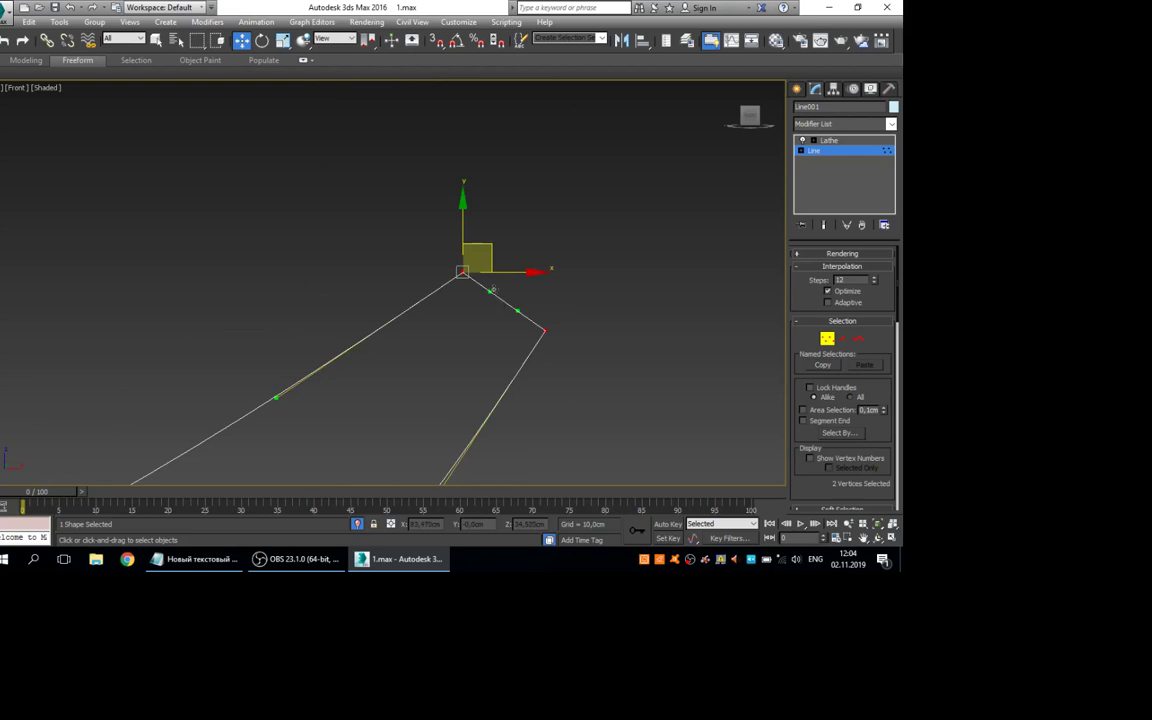
Pull the facing tangent handles of the two rim vertices outward to bulge the segment between them into a lip
{"action": "left_click_drag", "start_coordinate": [491, 290], "coordinate": [502, 110]}
{"action": "left_click_drag", "start_coordinate": [517, 310], "coordinate": [624, 336]}
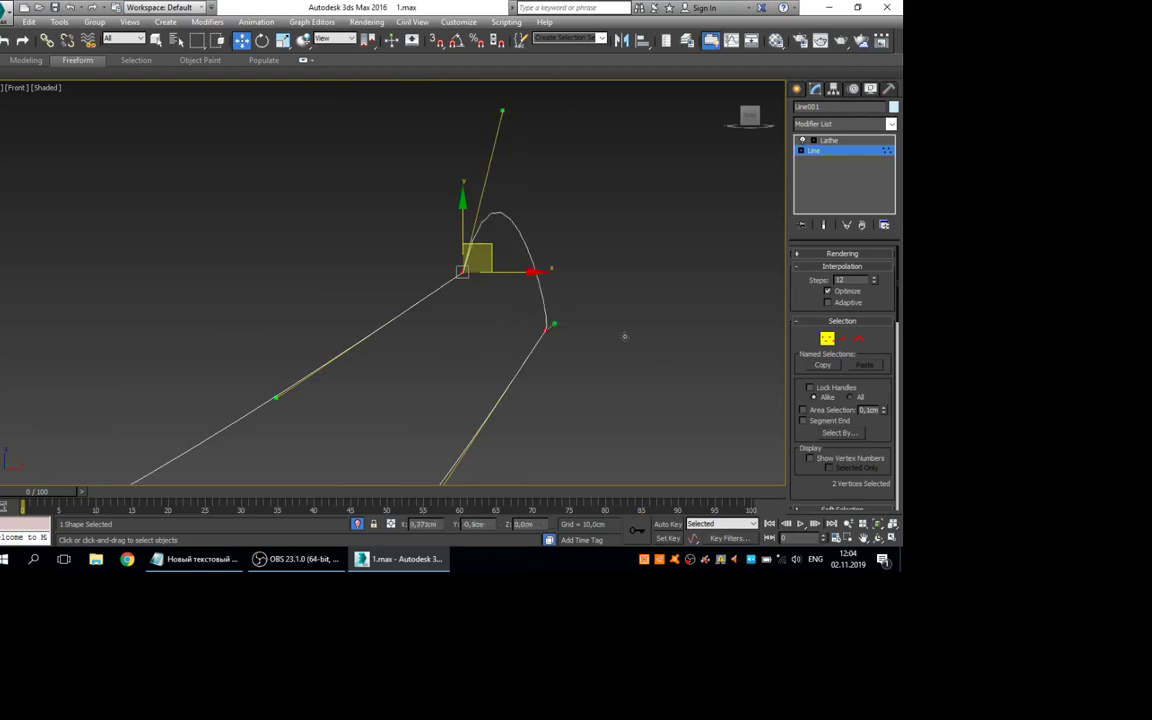
{"action": "left_click_drag", "start_coordinate": [554, 323], "coordinate": [740, 399]}
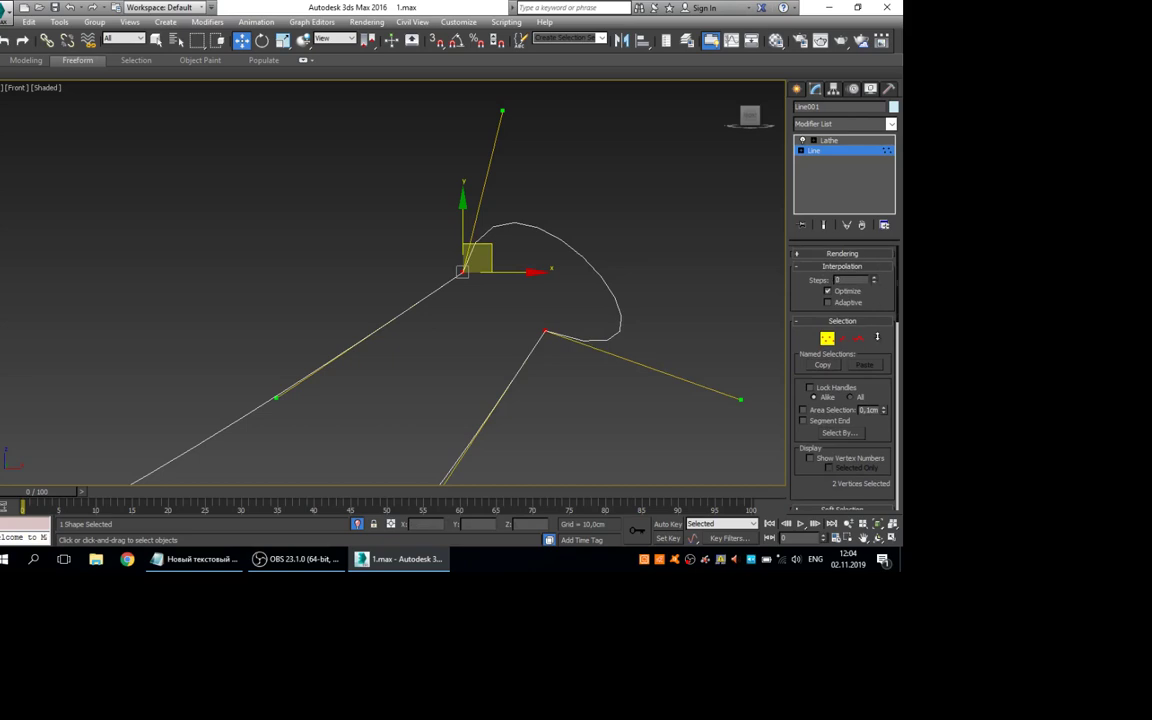
Lower the Line's interpolation steps to compare the lip's smoothness, and raise them to 13
{"action": "left_click_drag", "start_coordinate": [877, 336], "coordinate": [877, 340]}
{"action": "left_click", "coordinate": [875, 278]}
{"action": "left_click", "coordinate": [875, 278]}
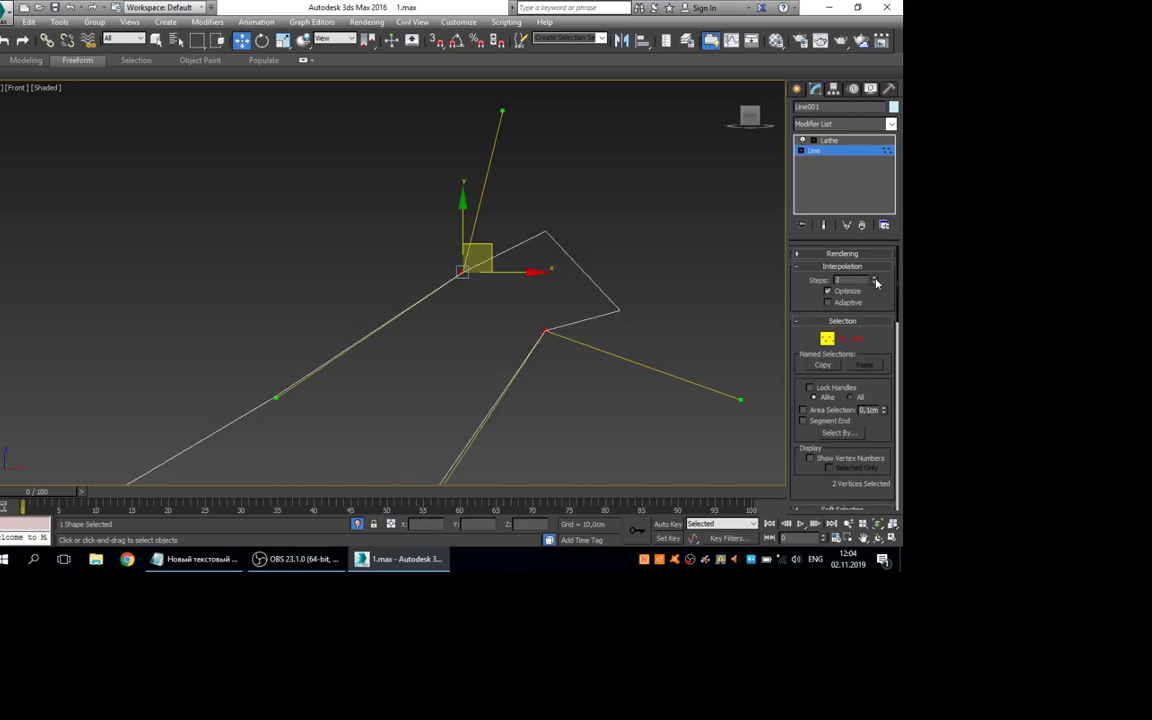
{"action": "left_click", "coordinate": [875, 278]}
{"action": "left_click", "coordinate": [875, 278]}
{"action": "left_click", "coordinate": [875, 278]}
{"action": "left_click", "coordinate": [875, 278]}
{"action": "left_click_drag", "start_coordinate": [876, 284], "coordinate": [875, 283]}
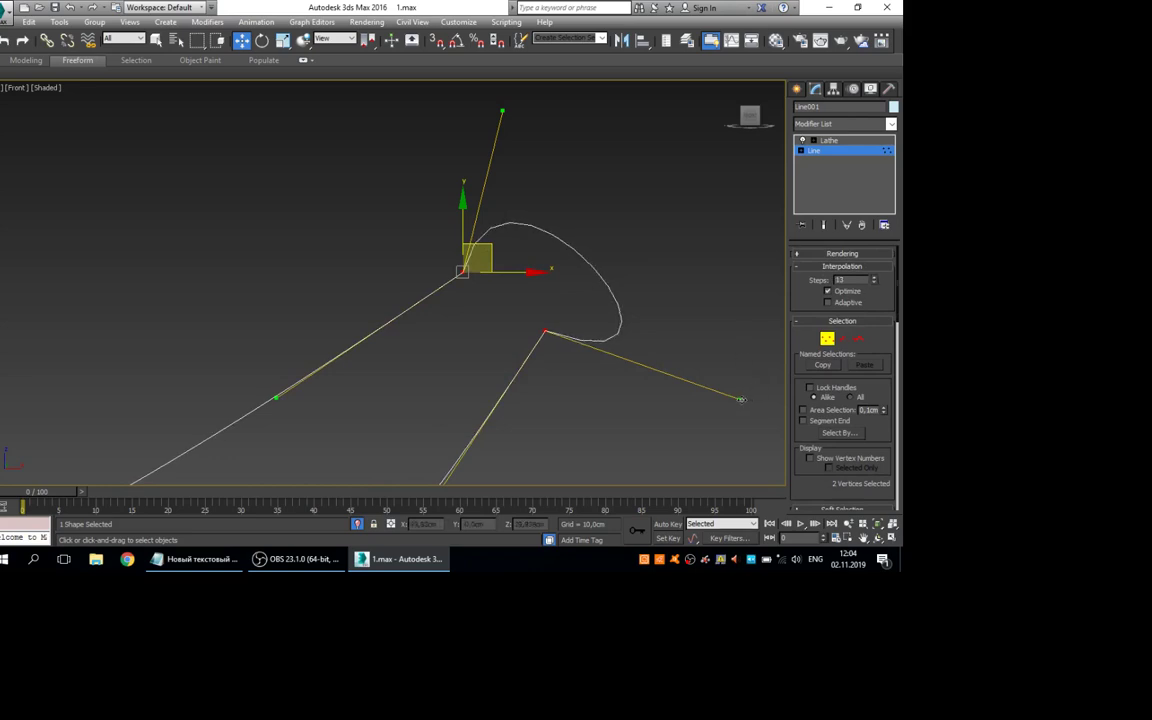
Swing the outer rim vertex's tangent handle upward to tighten the rounded lip
{"action": "left_click_drag", "start_coordinate": [741, 400], "coordinate": [709, 300]}
{"action": "scroll", "coordinate": [470, 333], "scroll_direction": "down", "scroll_amount": 3}
{"action": "middle_click_drag", "start_coordinate": [478, 328], "coordinate": [513, 274]}
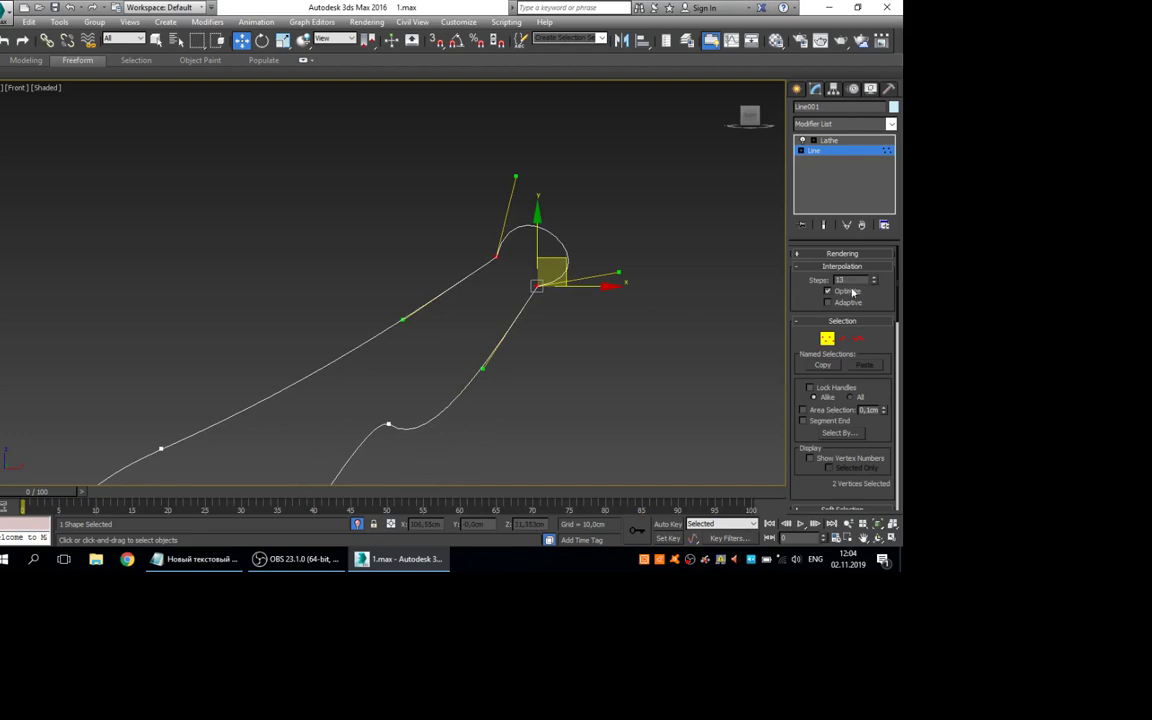
Turn off Optimize for the Line's interpolation and show the lathed end result with edged faces
{"action": "middle_click_drag", "start_coordinate": [427, 335], "coordinate": [590, 191]}
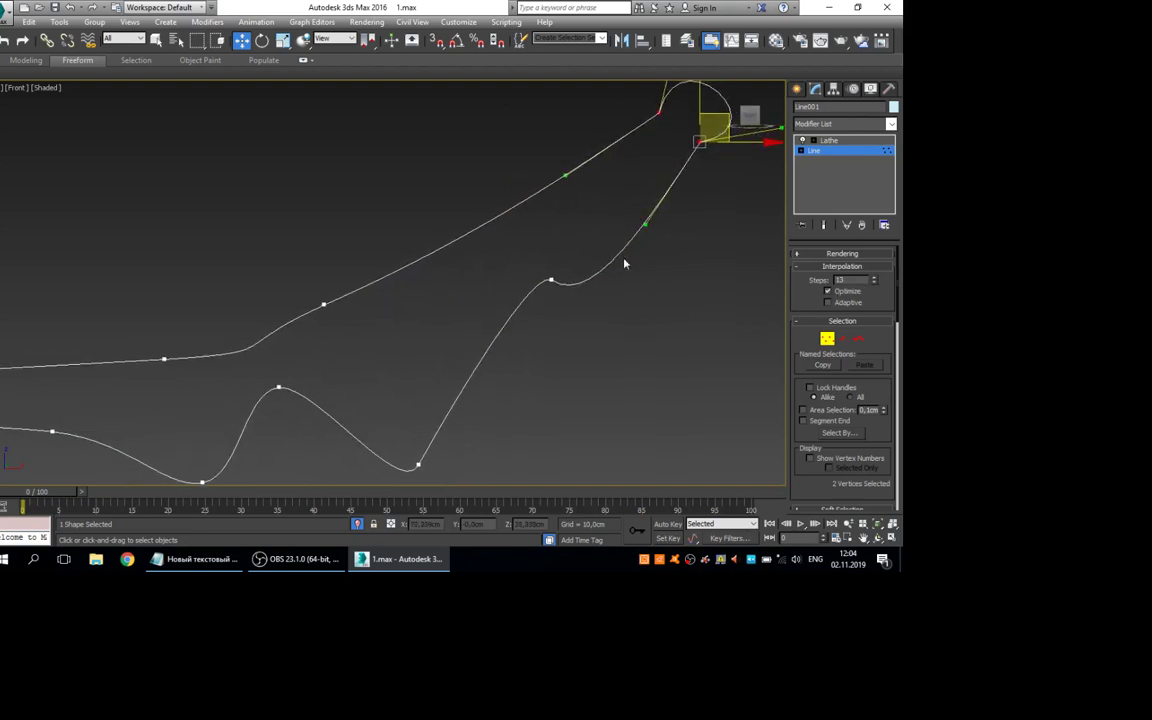
{"action": "left_click", "coordinate": [829, 292]}
{"action": "mouse_move", "coordinate": [292, 390]}
{"action": "middle_mouse_down"}
{"action": "mouse_move", "coordinate": [411, 310]}
{"action": "mouse_move", "coordinate": [355, 316]}
{"action": "mouse_move", "coordinate": [355, 326]}
{"action": "mouse_move", "coordinate": [409, 254]}
{"action": "mouse_move", "coordinate": [400, 311]}
{"action": "mouse_move", "coordinate": [743, 263]}
{"action": "middle_mouse_up"}
{"action": "scroll", "coordinate": [409, 310], "scroll_direction": "down", "scroll_amount": 3}
{"action": "left_click", "coordinate": [824, 225]}
{"action": "key", "text": "F4"}
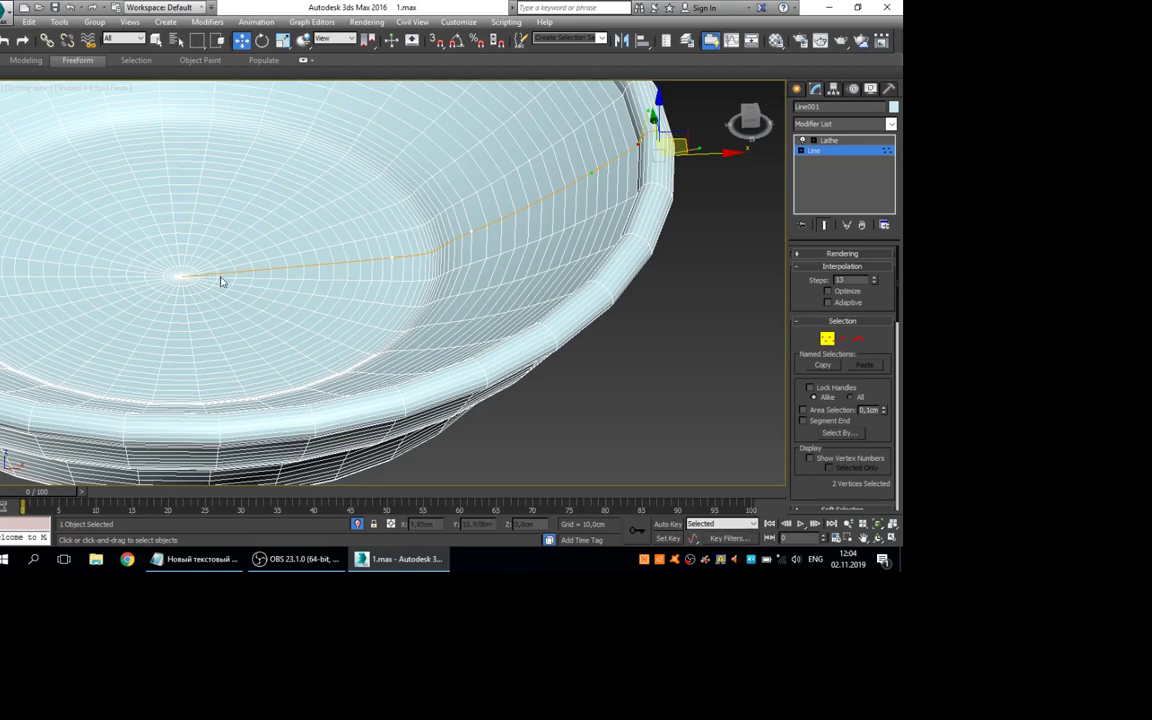
Turn Optimize back on and compare the lathed mesh with Adaptive interpolation on and off, leaving Adaptive off
{"action": "left_click", "coordinate": [834, 292]}
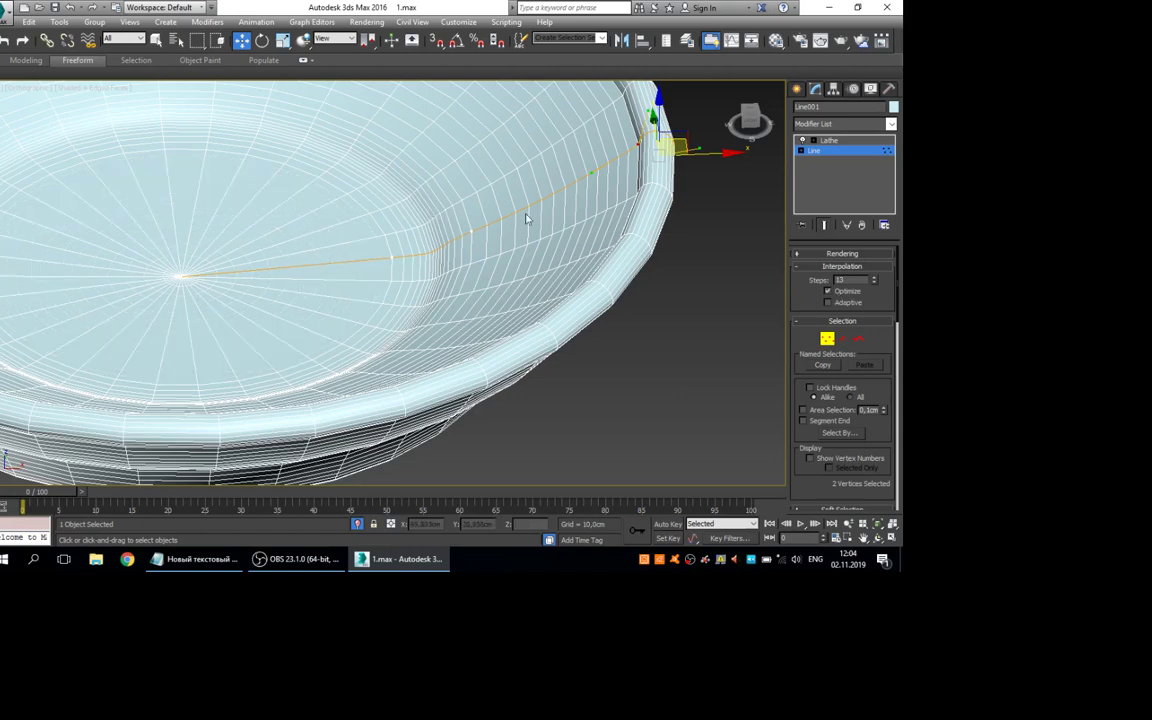
{"action": "left_click", "coordinate": [837, 306]}
{"action": "left_click", "coordinate": [836, 307]}
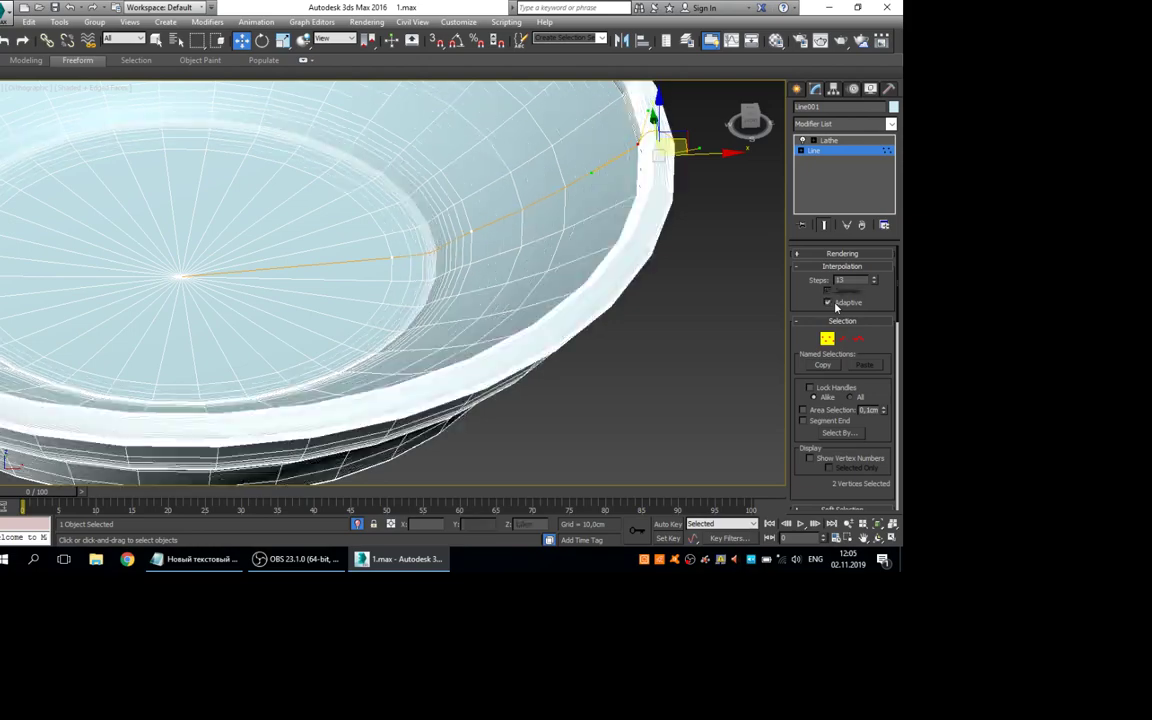
{"action": "left_click", "coordinate": [837, 307]}
{"action": "middle_click_drag", "start_coordinate": [324, 424], "coordinate": [365, 405], "text": "alt"}
{"action": "scroll", "coordinate": [470, 354], "scroll_direction": "up", "scroll_amount": 2}
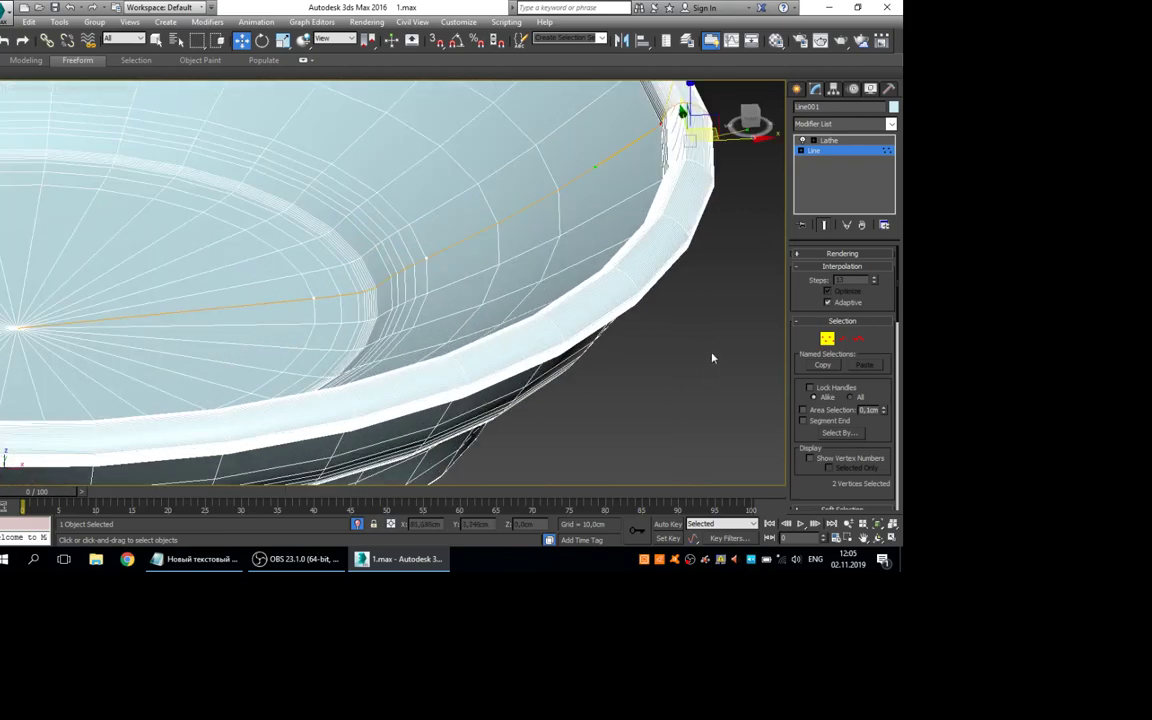
{"action": "left_click", "coordinate": [829, 303]}
{"action": "middle_click_drag", "start_coordinate": [414, 285], "coordinate": [531, 337], "text": "alt"}
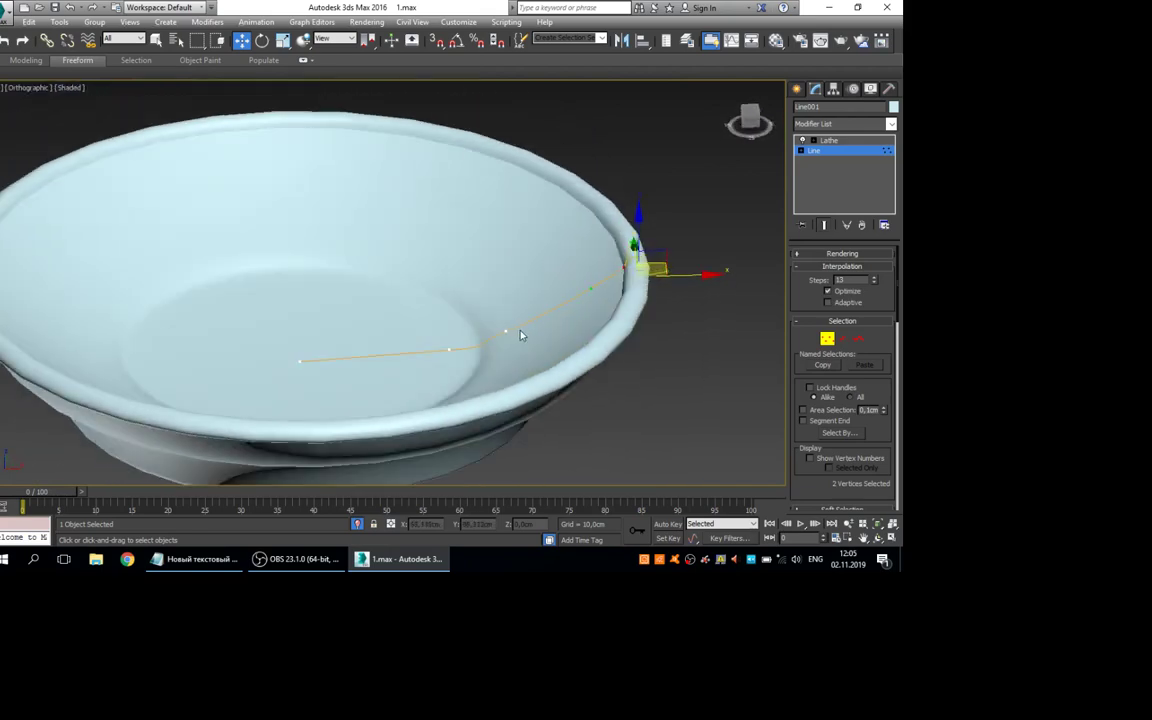